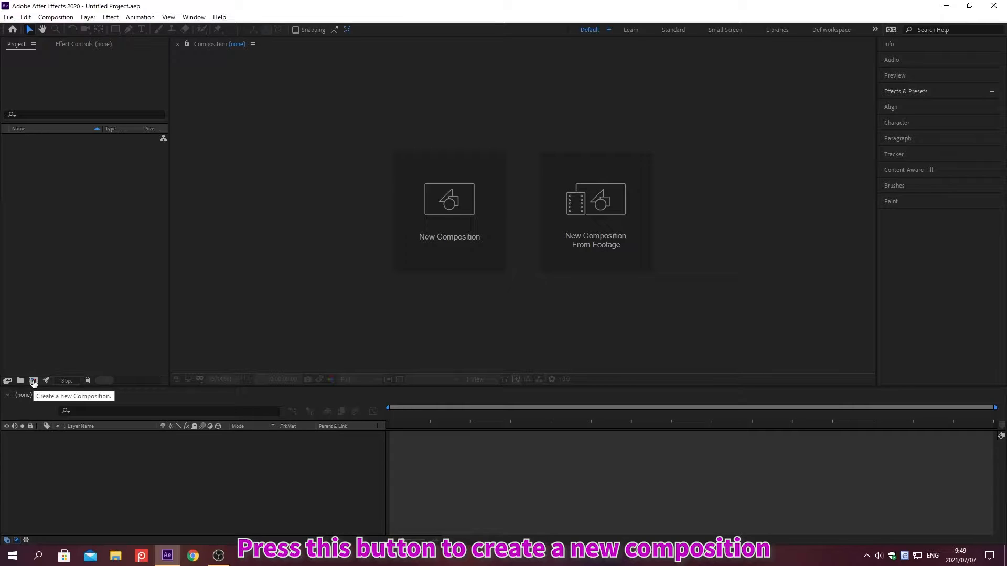
Create a composition named Main with a duration of 0;00;06;00 and background color 415790.
{"action": "left_click", "coordinate": [33, 382]}
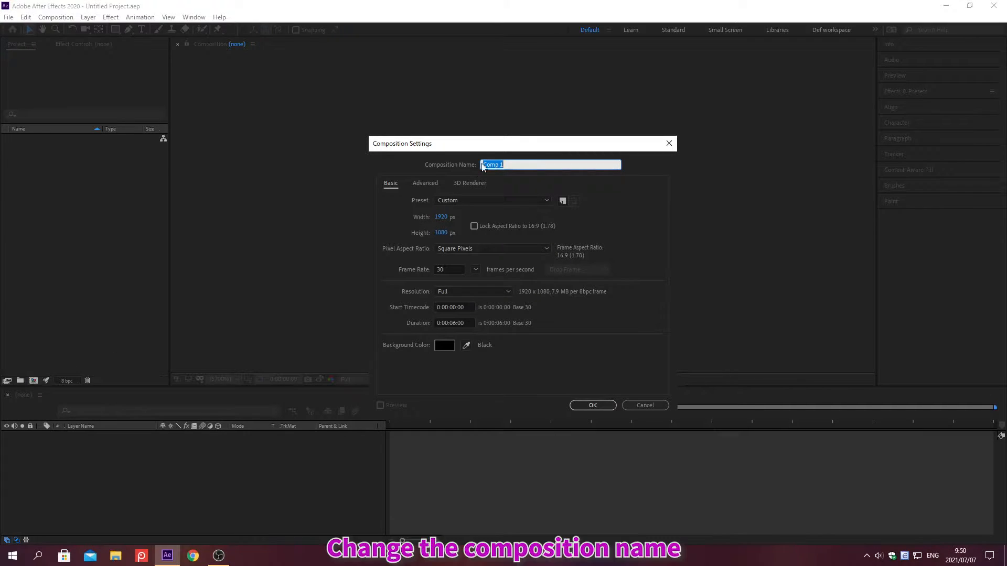
{"action": "type", "text": "Main"}
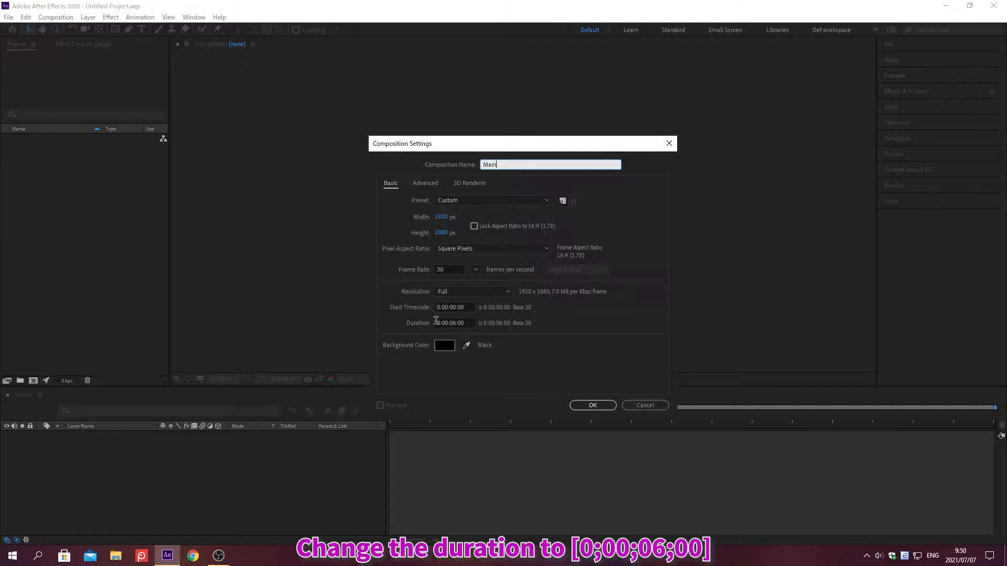
{"action": "left_click", "coordinate": [436, 320]}
{"action": "type", "text": "0;00;06;00"}
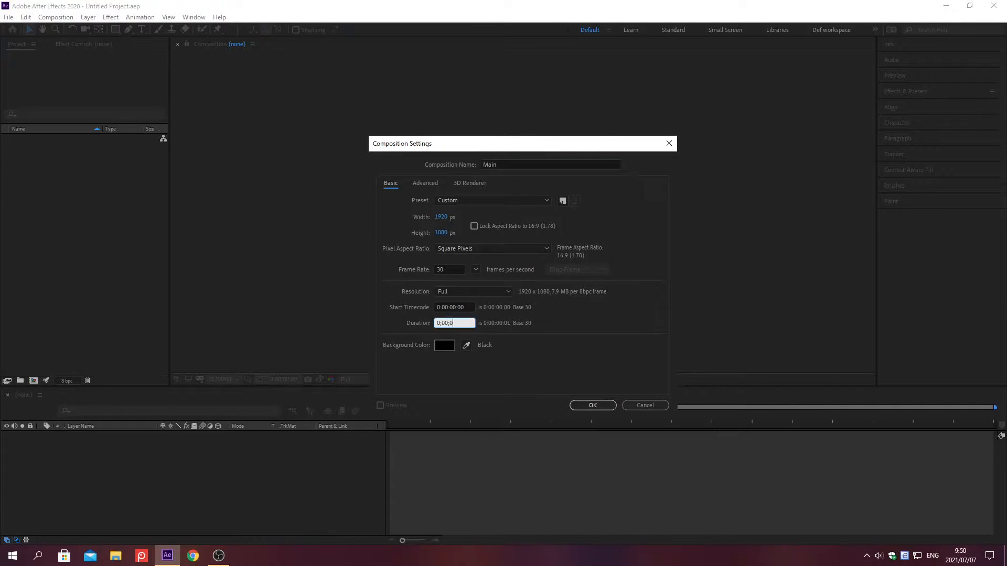
{"action": "left_click", "coordinate": [443, 345]}
{"action": "type", "text": "415790"}
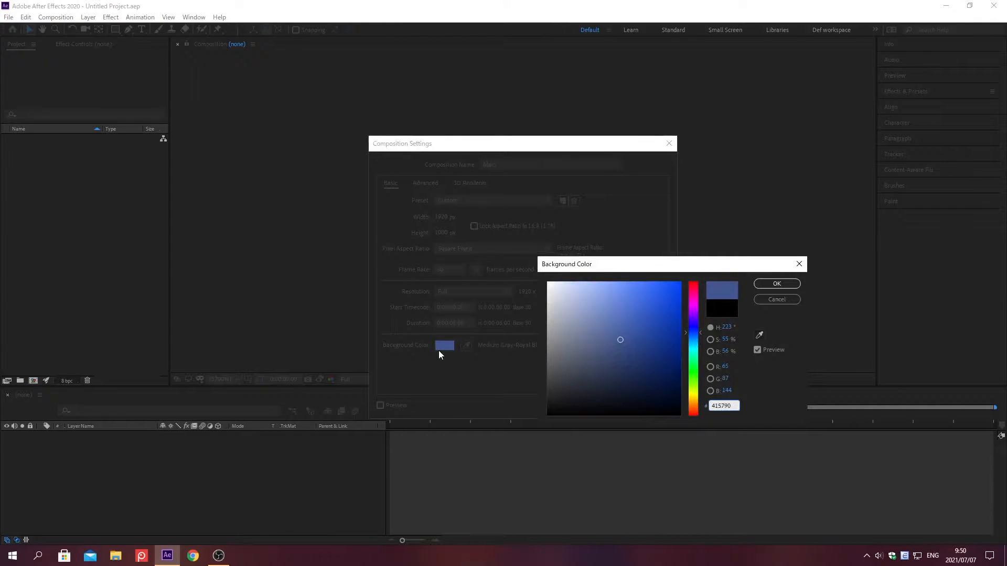
{"action": "left_click", "coordinate": [777, 285]}
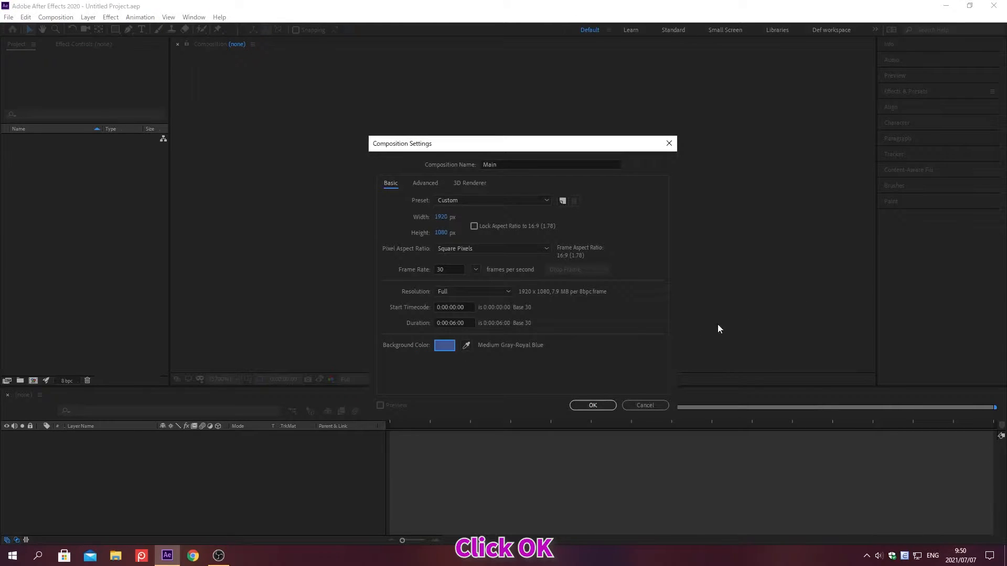
{"action": "left_click", "coordinate": [593, 406]}
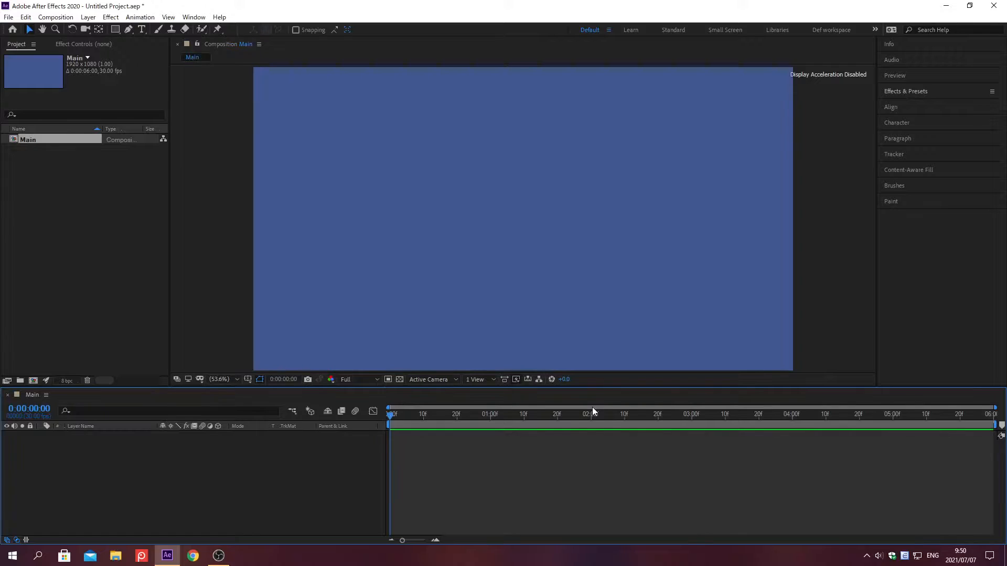
Import BOMB FUSE.ai from the 10247 Files folder as a Composition with footage dimensions set to Layer Size.
{"action": "key", "text": "ctrl+i"}
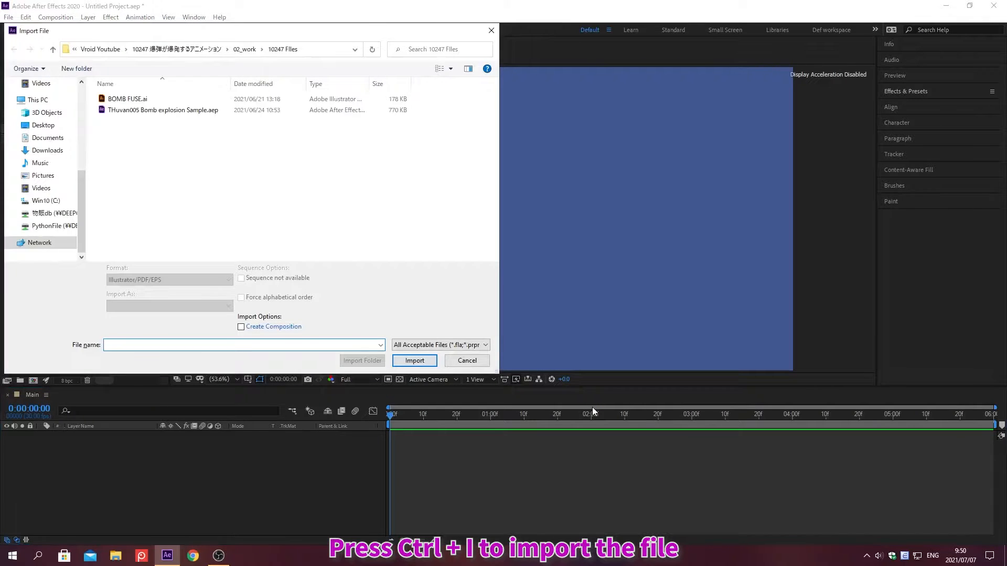
{"action": "key", "text": "alt+d"}
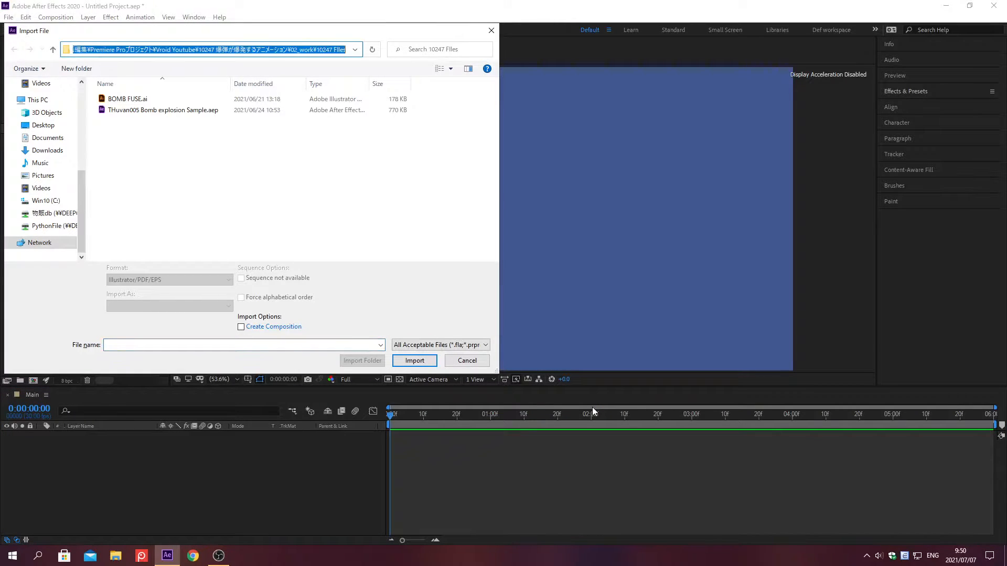
{"action": "key", "text": "ctrl+v"}
{"action": "key", "text": "Return"}
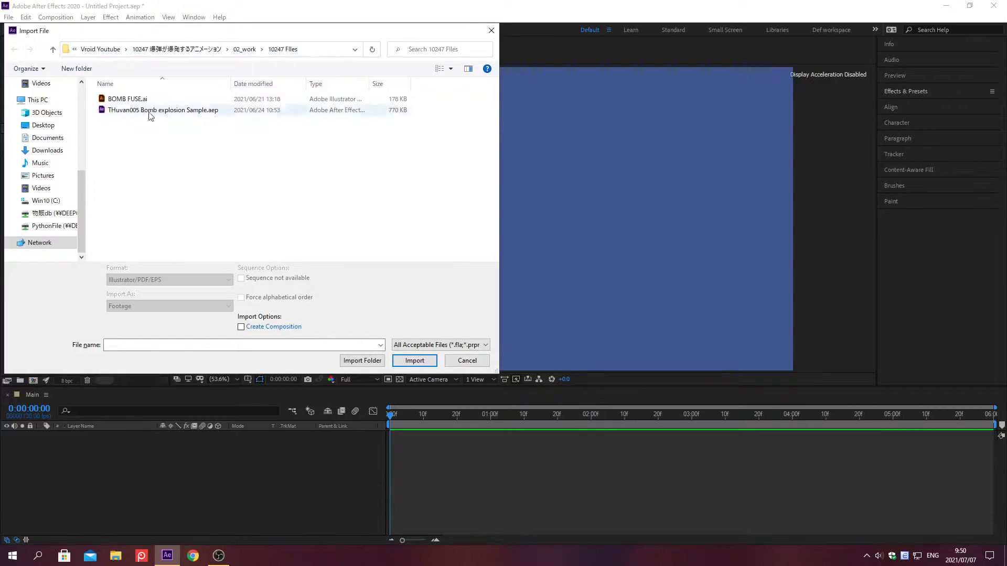
{"action": "left_click", "coordinate": [128, 99]}
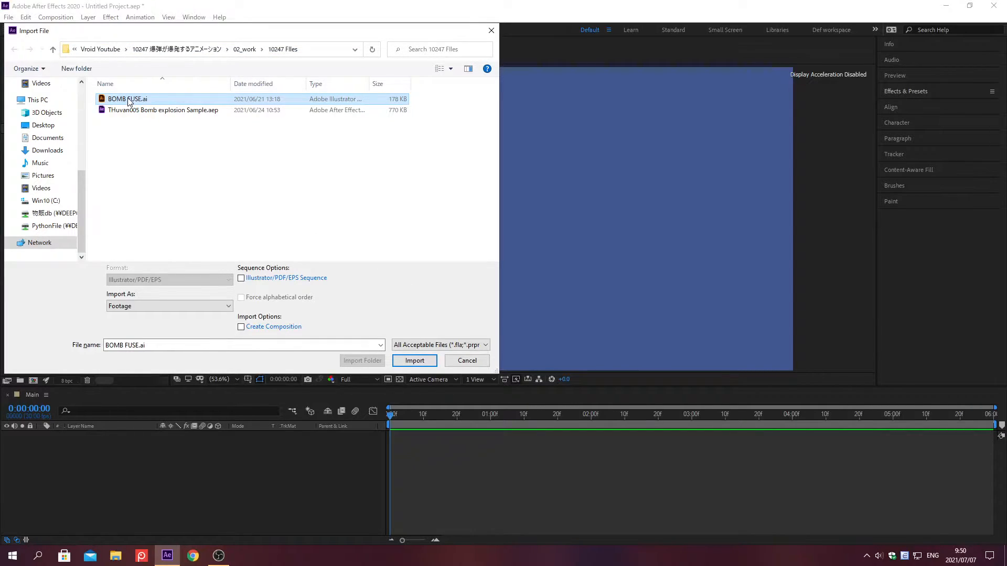
{"action": "double_click", "coordinate": [127, 99]}
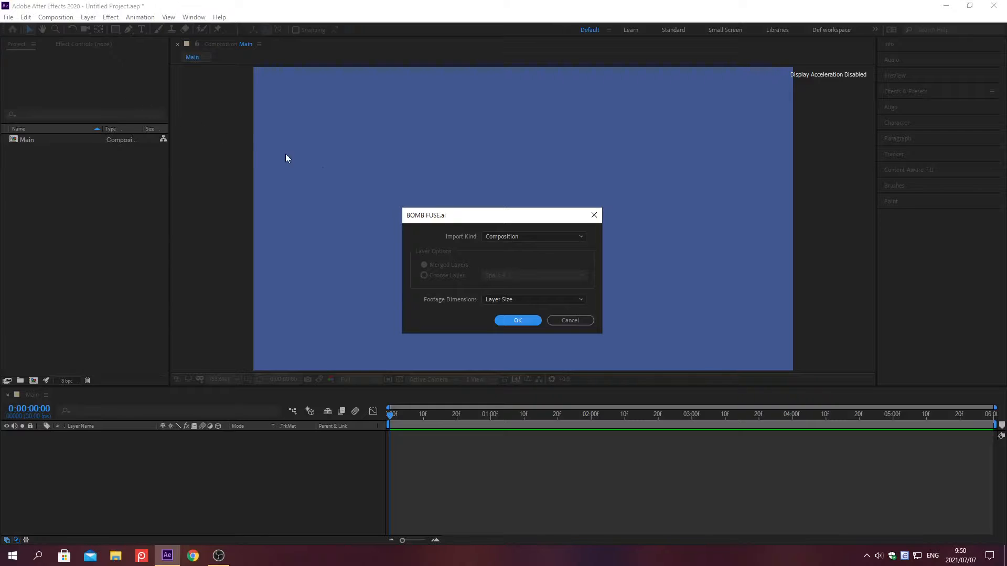
{"action": "left_click", "coordinate": [516, 236]}
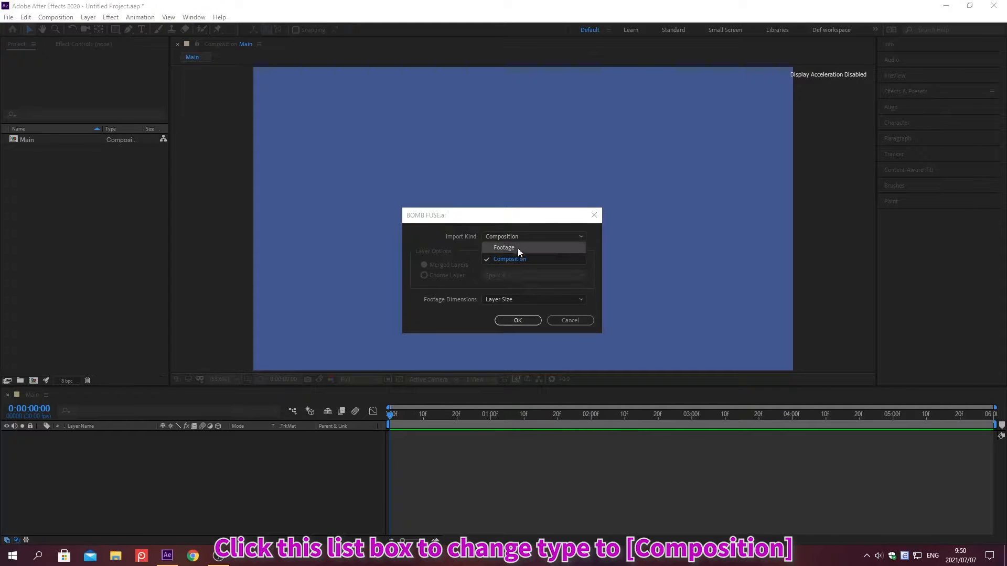
{"action": "left_click", "coordinate": [518, 259]}
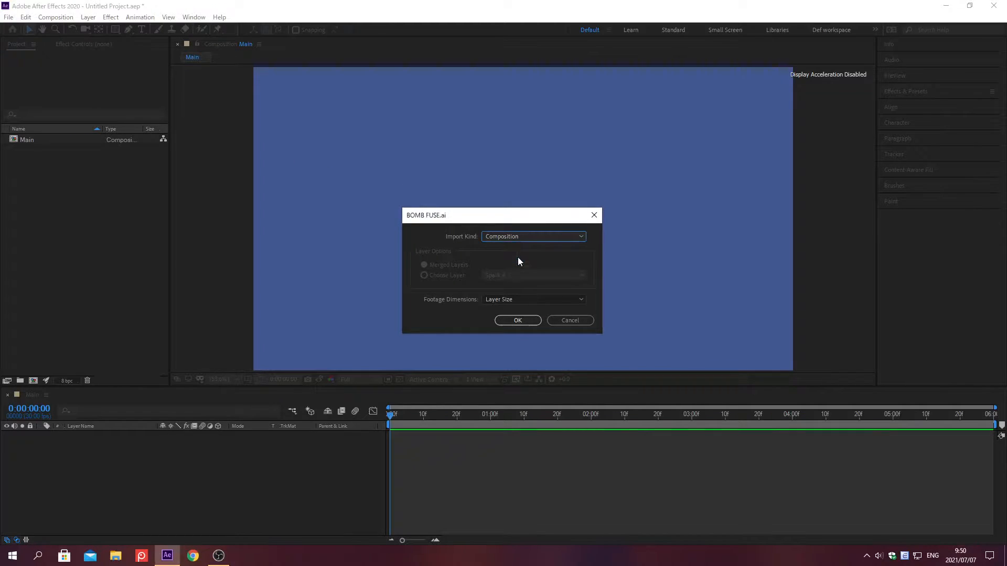
{"action": "left_click", "coordinate": [519, 299]}
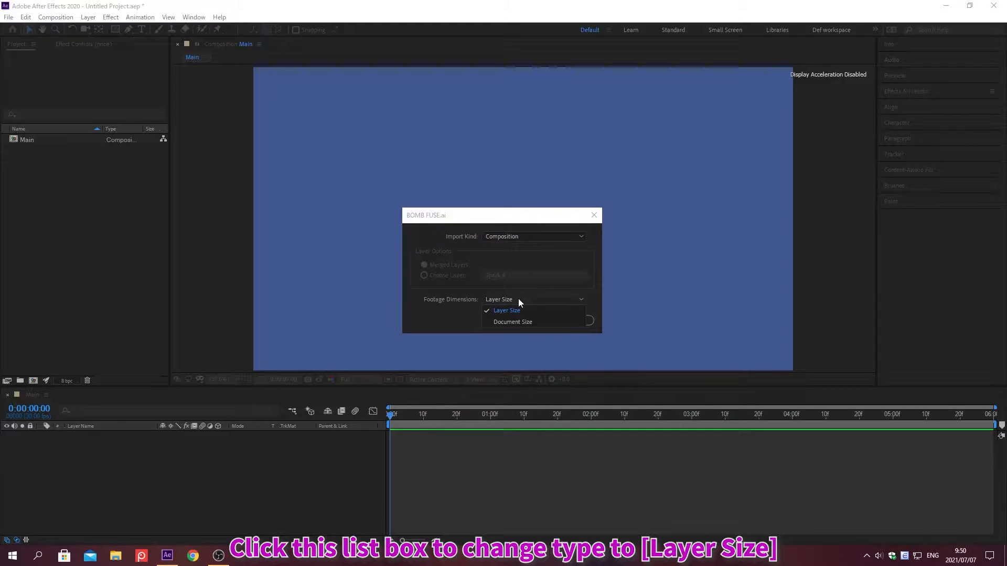
{"action": "left_click", "coordinate": [519, 307]}
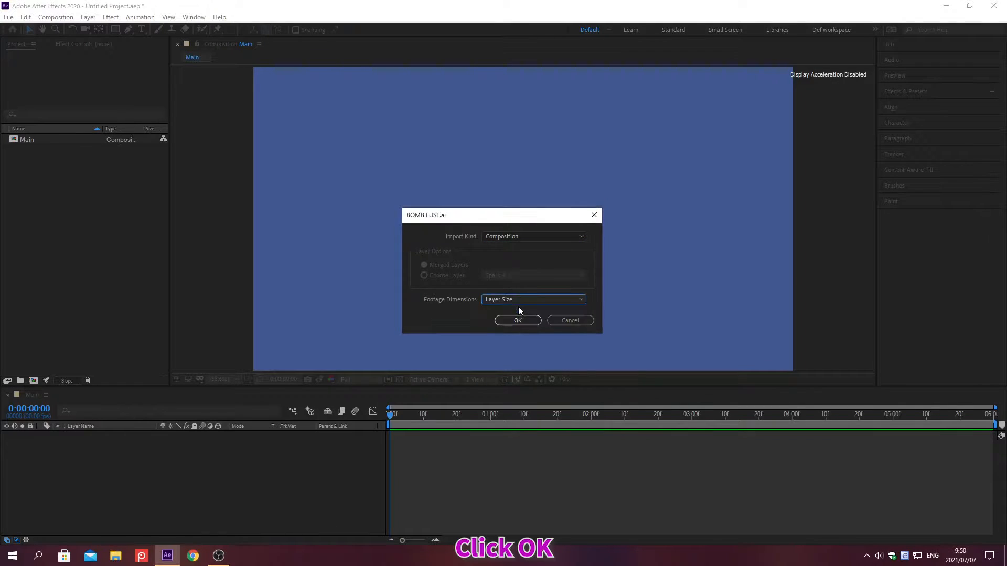
{"action": "left_click", "coordinate": [518, 319]}
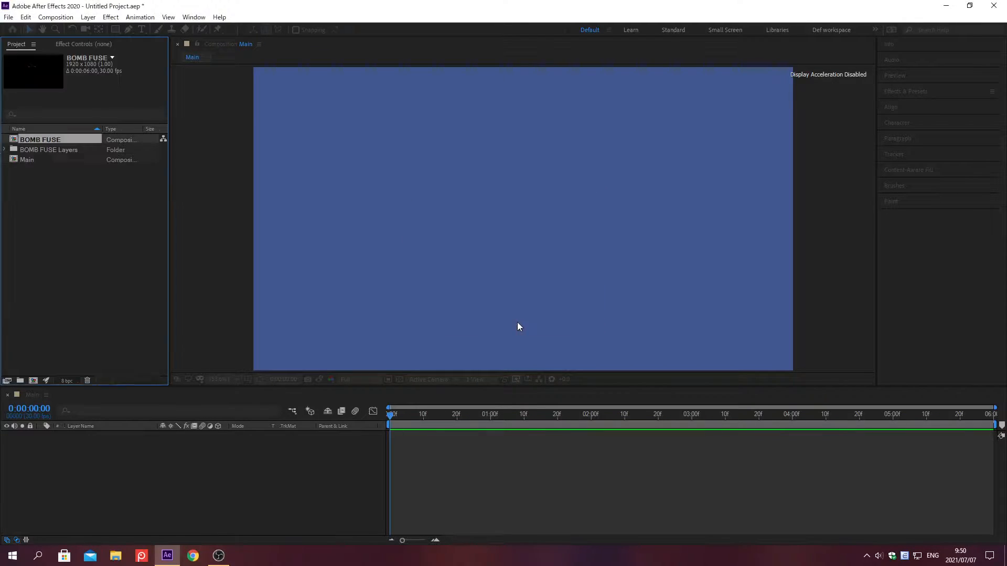
In the BOMB FUSE composition, pre-compose layers Spark 1 to Spark 4 as Spark, moving all attributes into the new composition.
{"action": "double_click", "coordinate": [35, 140]}
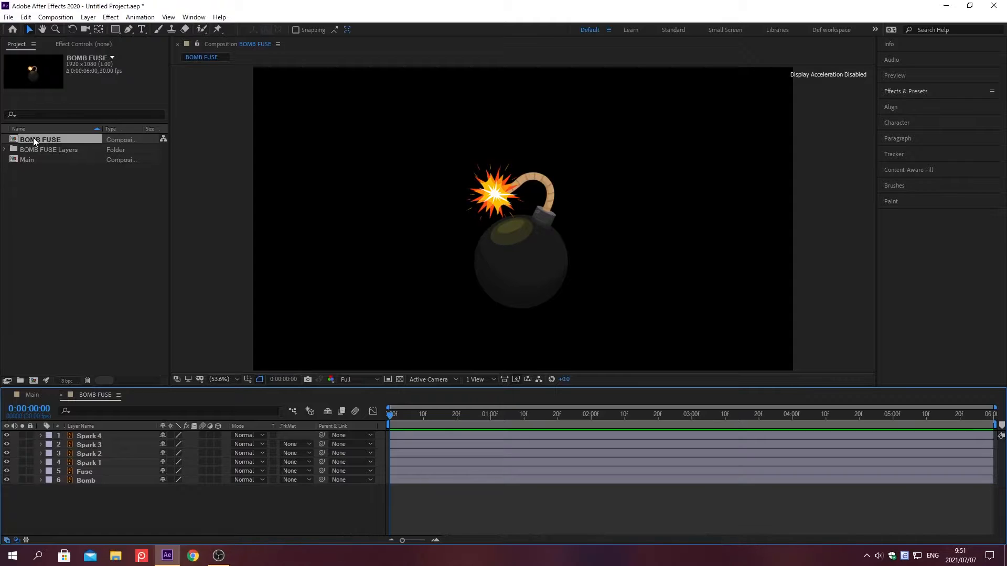
{"action": "left_click", "coordinate": [89, 436]}
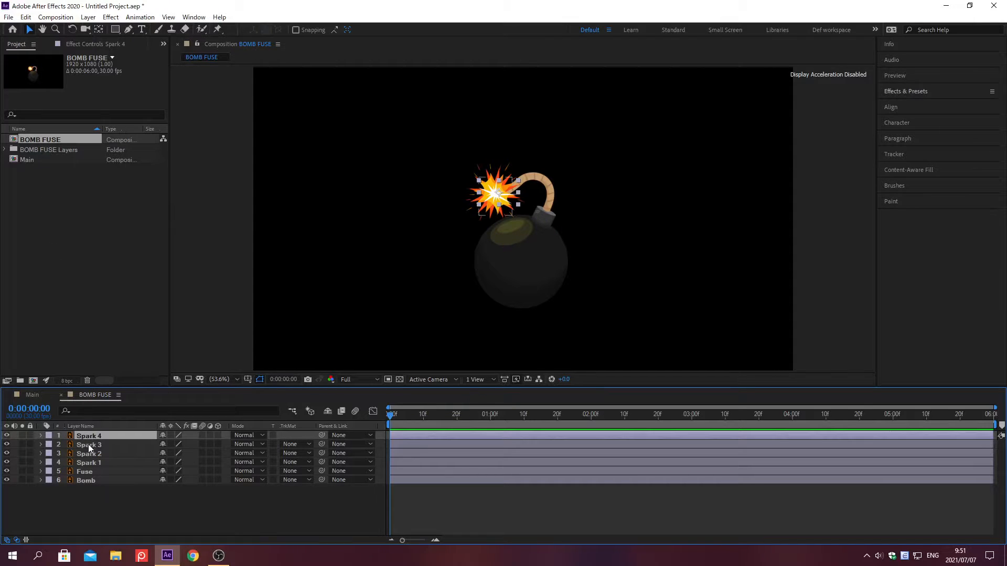
{"action": "left_click", "coordinate": [88, 461], "text": "shift"}
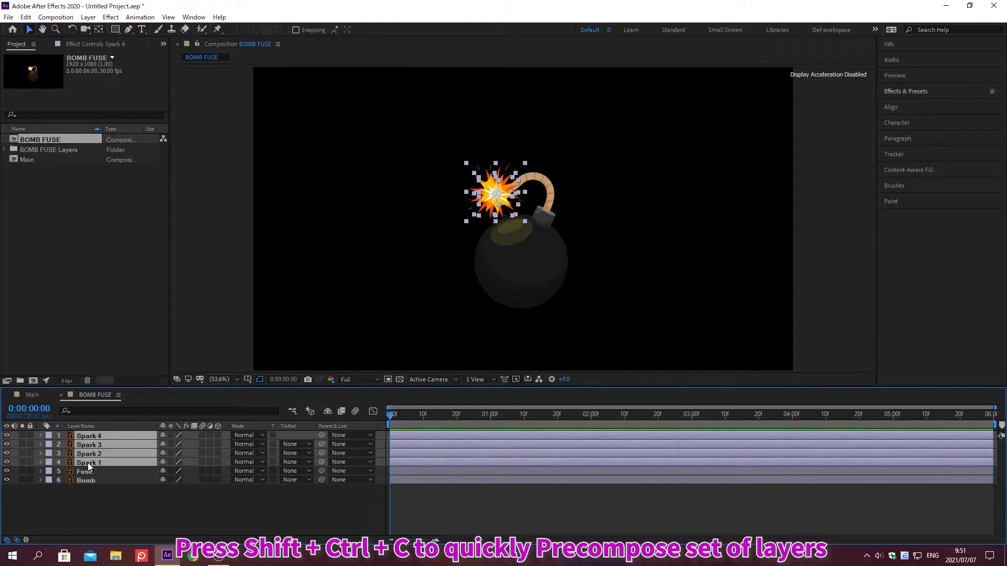
{"action": "key", "text": "ctrl+shift+c"}
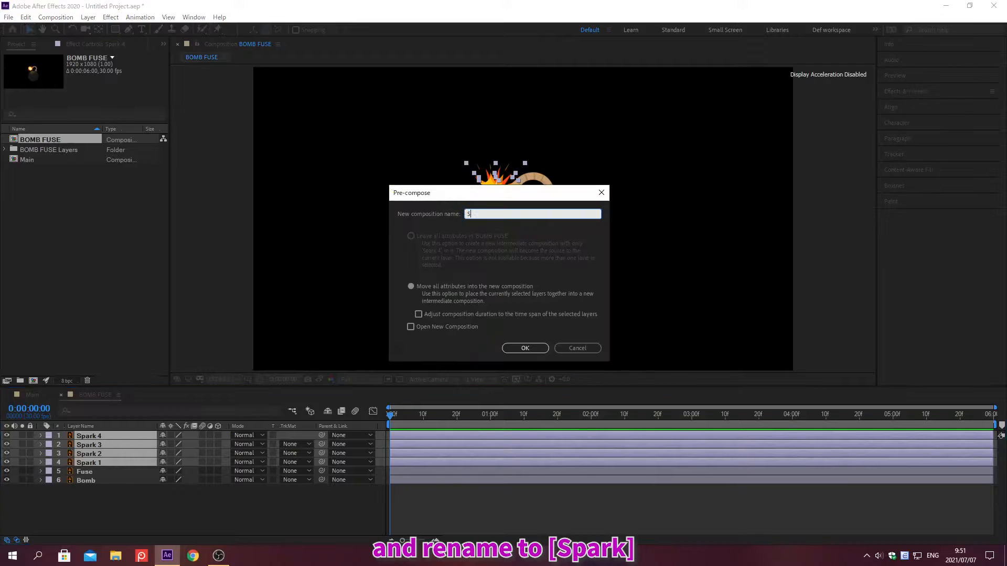
{"action": "type", "text": "Spark"}
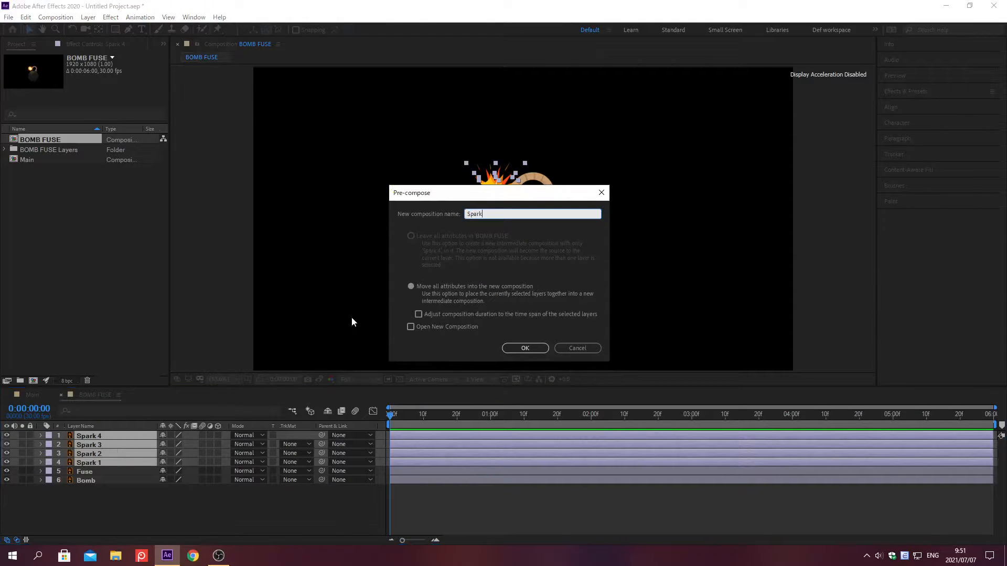
{"action": "left_click", "coordinate": [410, 287]}
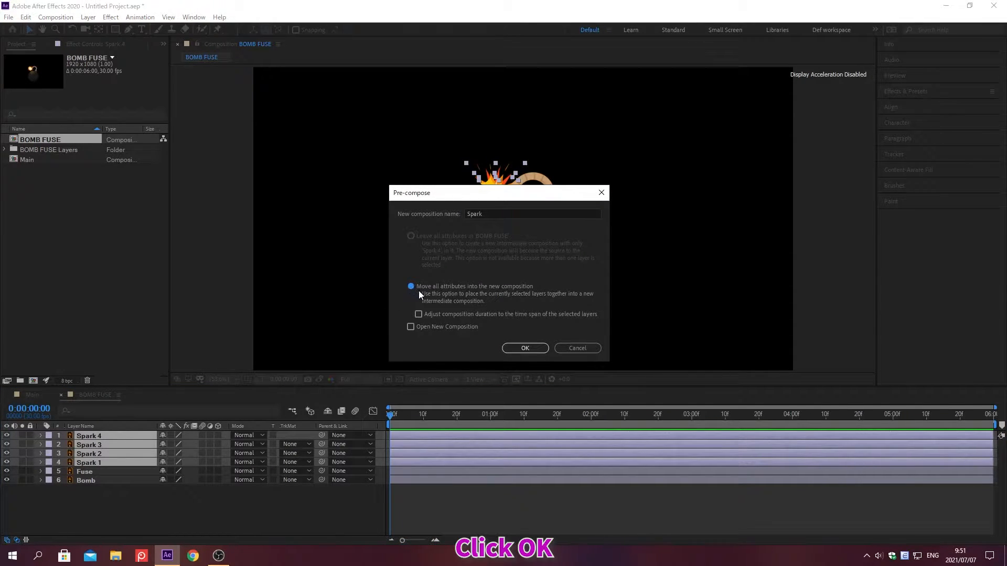
{"action": "left_click", "coordinate": [524, 348]}
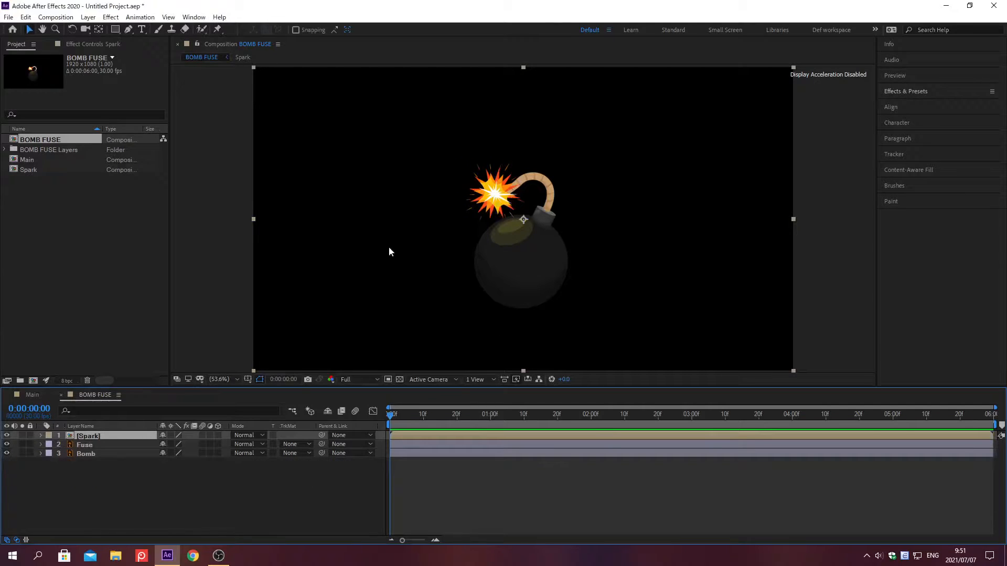
Move the Spark layer's anchor point to the center of the spark at the fuse's tip.
{"action": "left_click", "coordinate": [99, 30]}
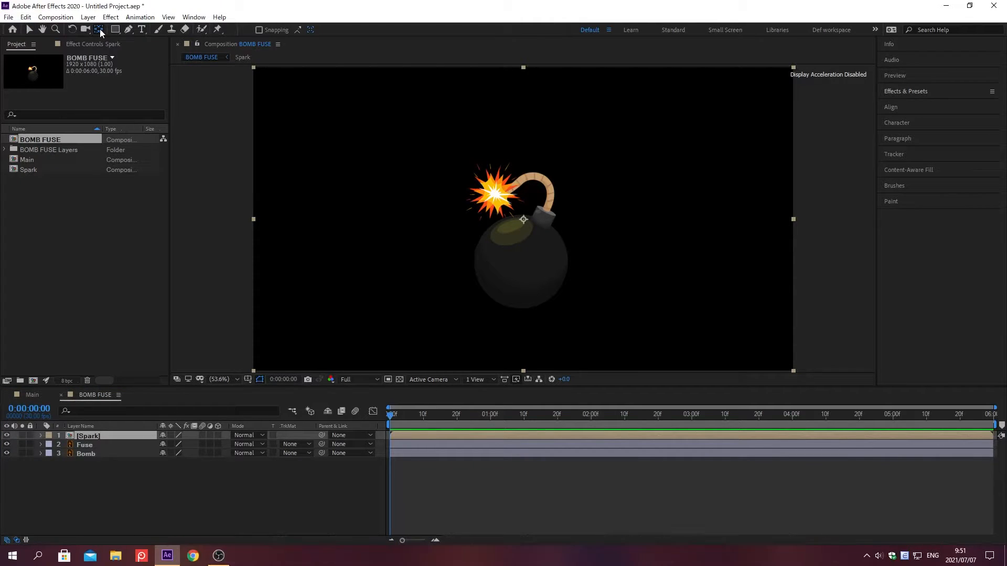
{"action": "left_click", "coordinate": [131, 439]}
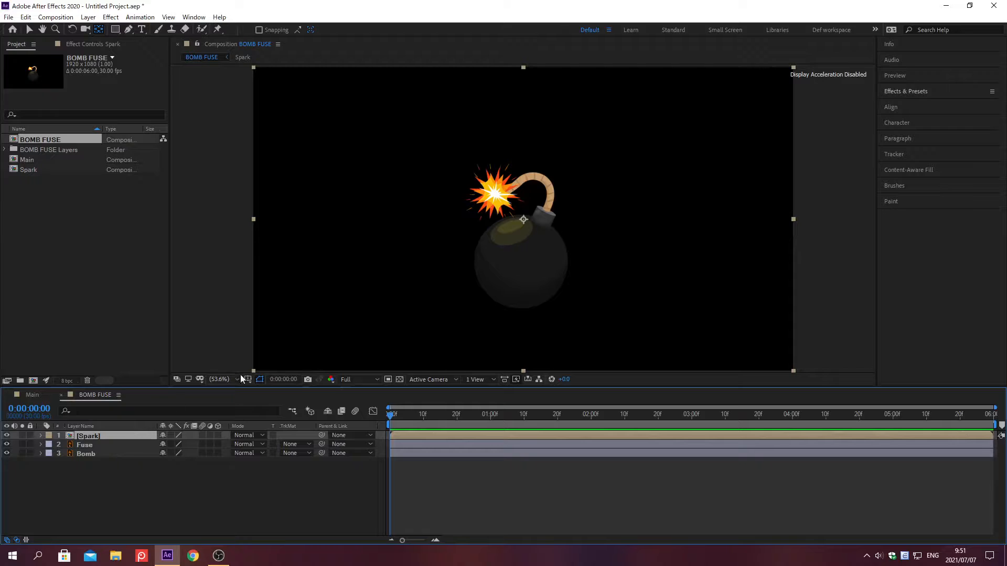
{"action": "left_click_drag", "start_coordinate": [523, 220], "coordinate": [499, 195]}
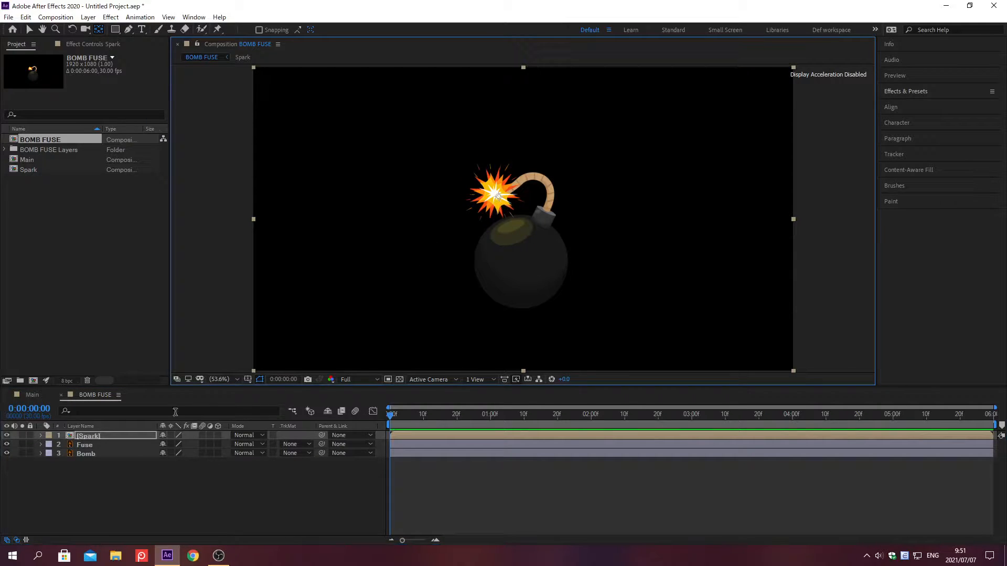
Create shapes from the Fuse vector layer.
{"action": "left_click", "coordinate": [130, 443]}
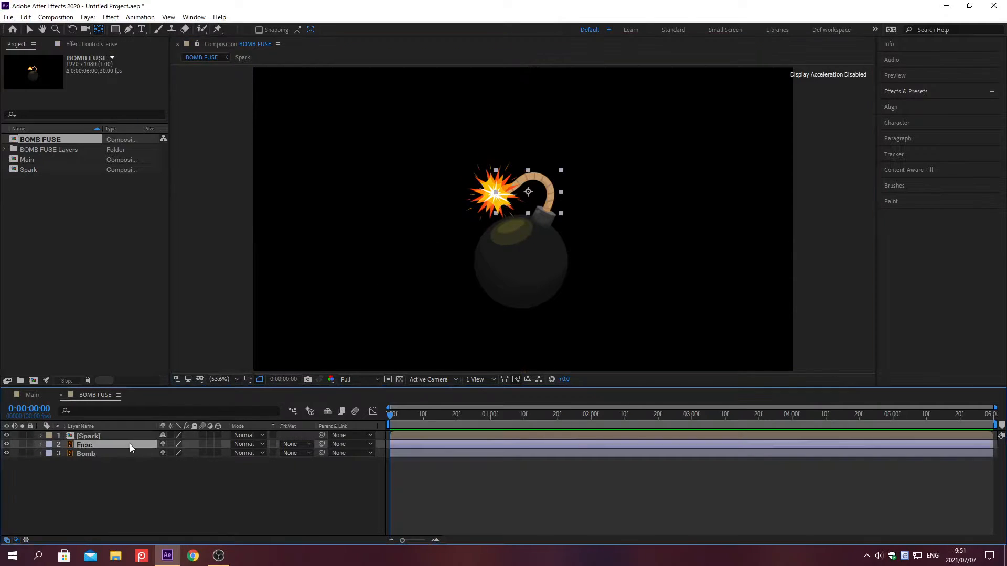
{"action": "left_click", "coordinate": [88, 17]}
{"action": "mouse_move", "coordinate": [105, 326]}
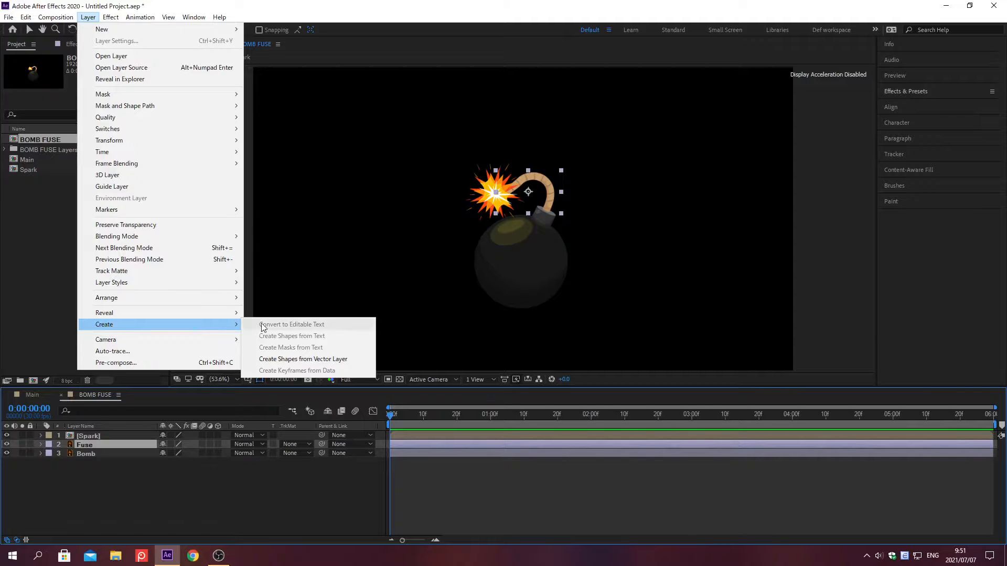
{"action": "left_click", "coordinate": [304, 358]}
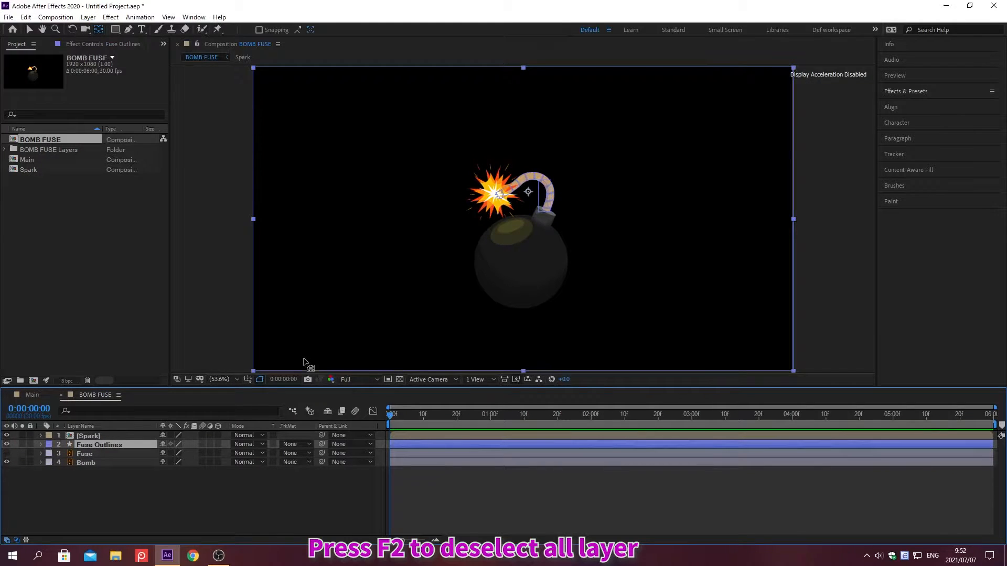
With no layer selected, trace an open Pen tool path along the fuse's centerline from the spark's center to the bomb's neck.
{"action": "key", "text": "F2"}
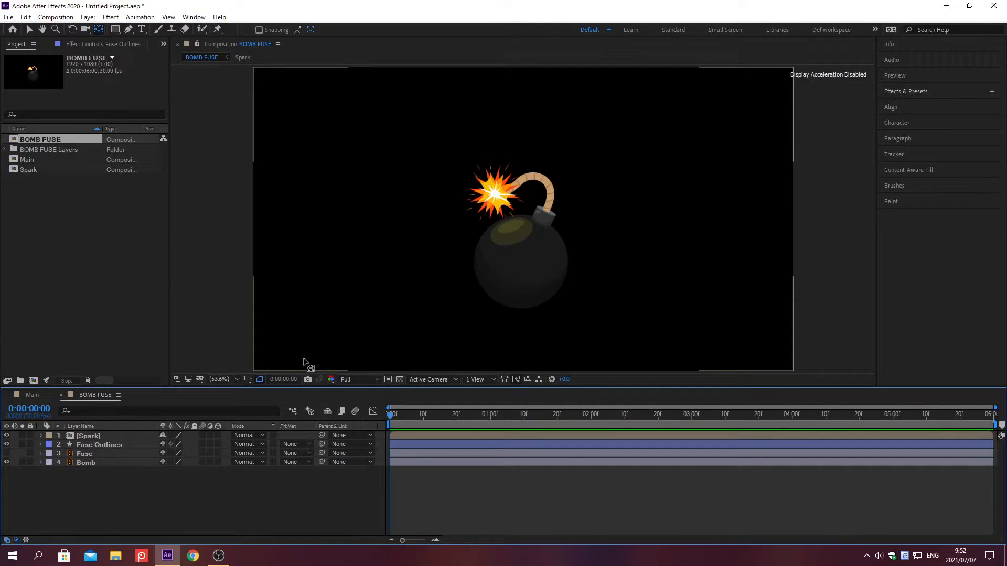
{"action": "key", "text": "slash"}
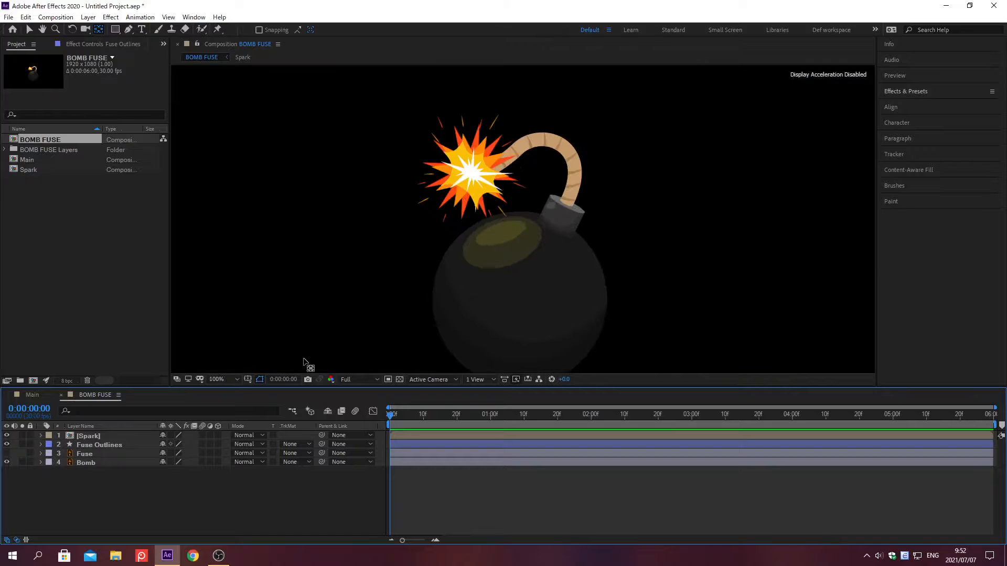
{"action": "left_click", "coordinate": [130, 30]}
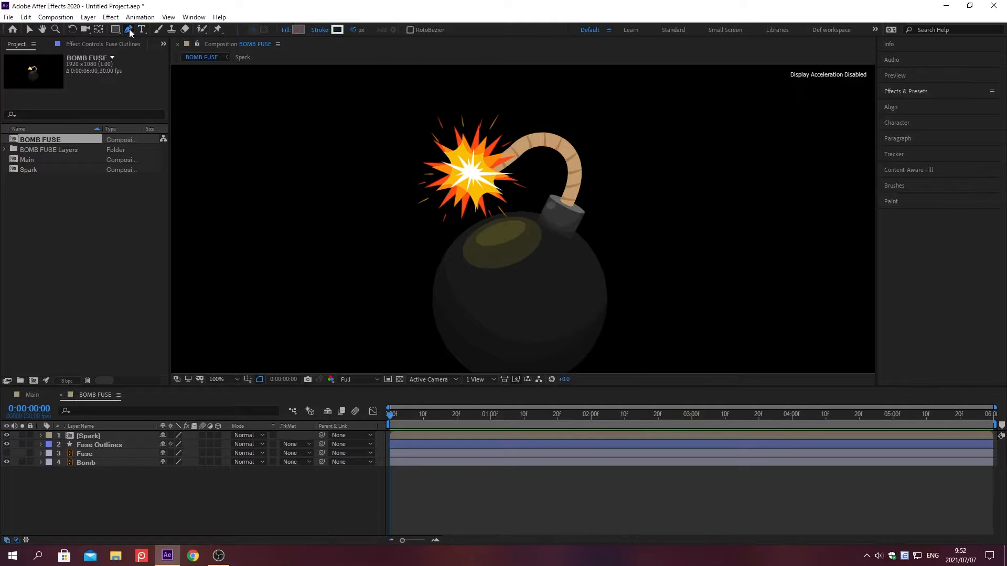
{"action": "left_click", "coordinate": [474, 181]}
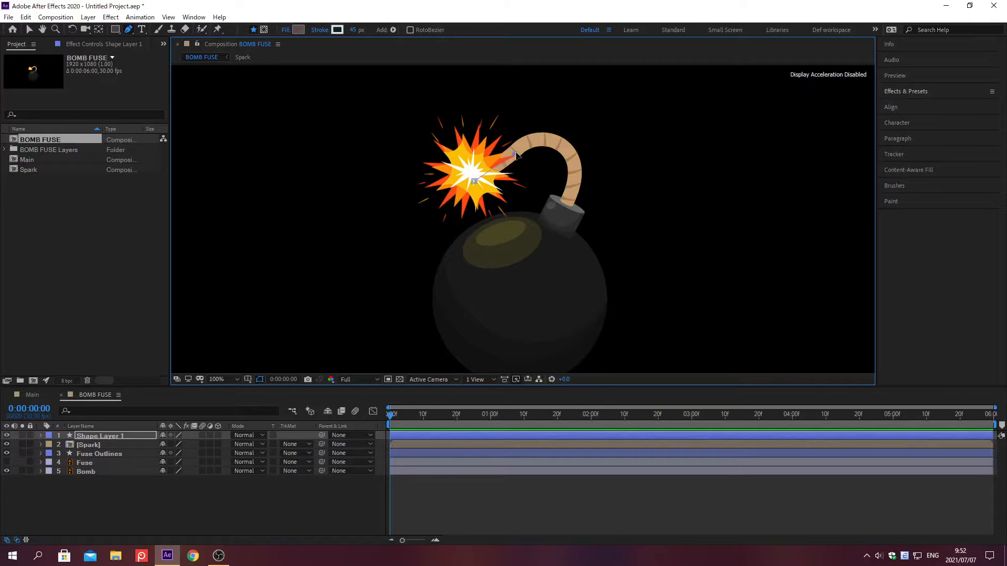
{"action": "left_click_drag", "start_coordinate": [513, 155], "coordinate": [528, 143]}
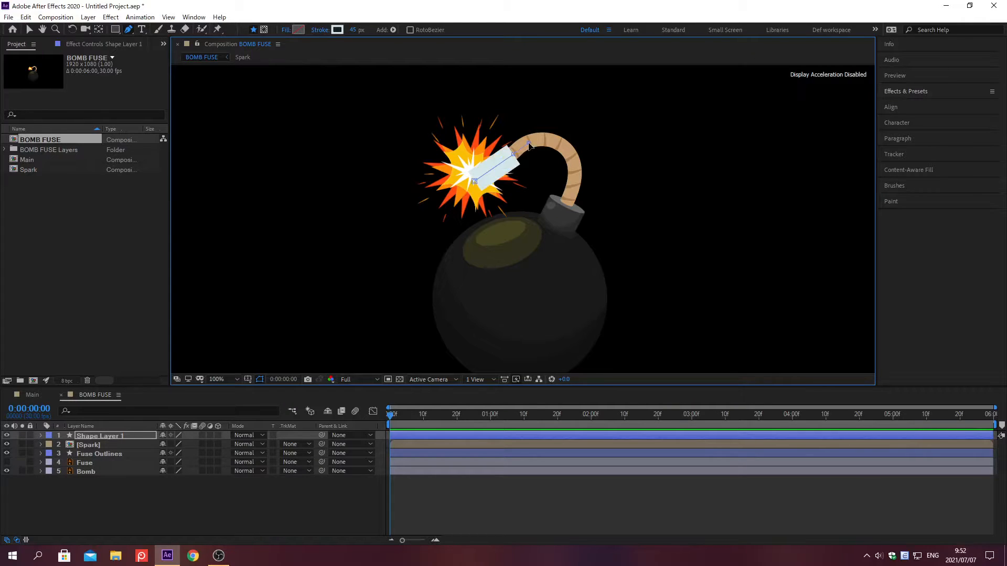
{"action": "left_click", "coordinate": [528, 144]}
{"action": "left_click", "coordinate": [551, 143]}
{"action": "left_click", "coordinate": [562, 150]}
{"action": "left_click", "coordinate": [571, 164]}
{"action": "left_click", "coordinate": [573, 183]}
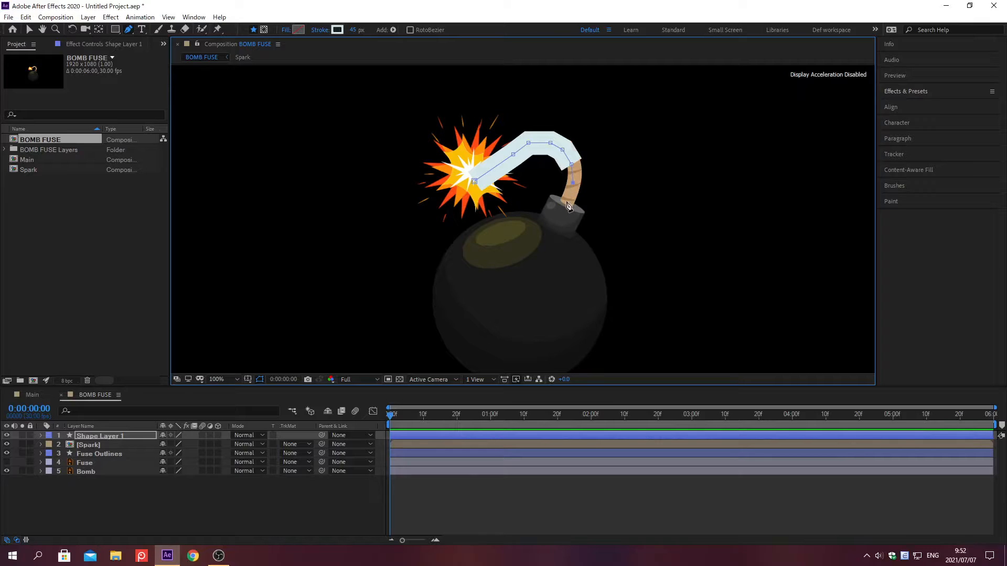
{"action": "key", "text": "v"}
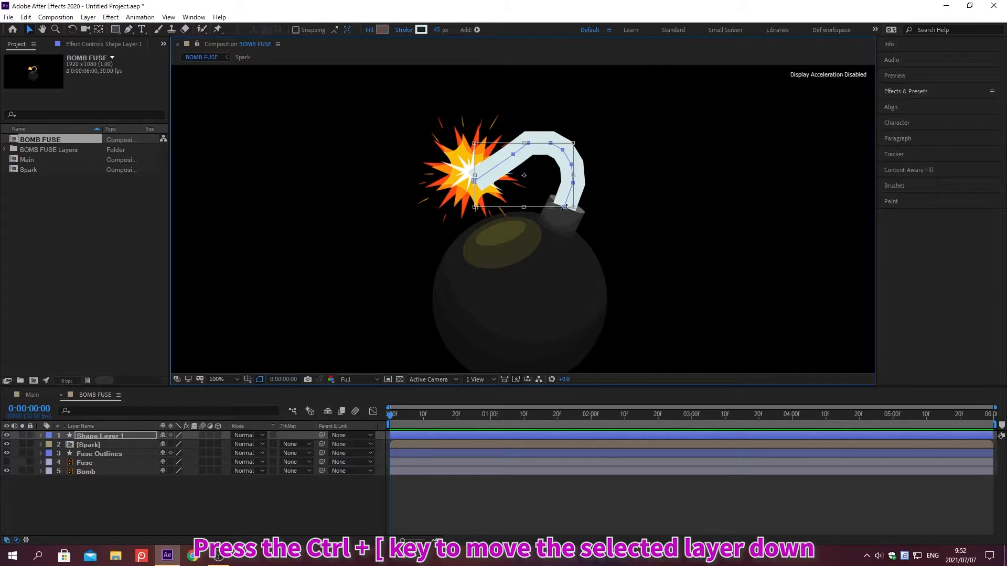
Move Shape Layer 1 below the Spark layer and add Trim Paths to its contents.
{"action": "key", "text": "ctrl+bracketleft"}
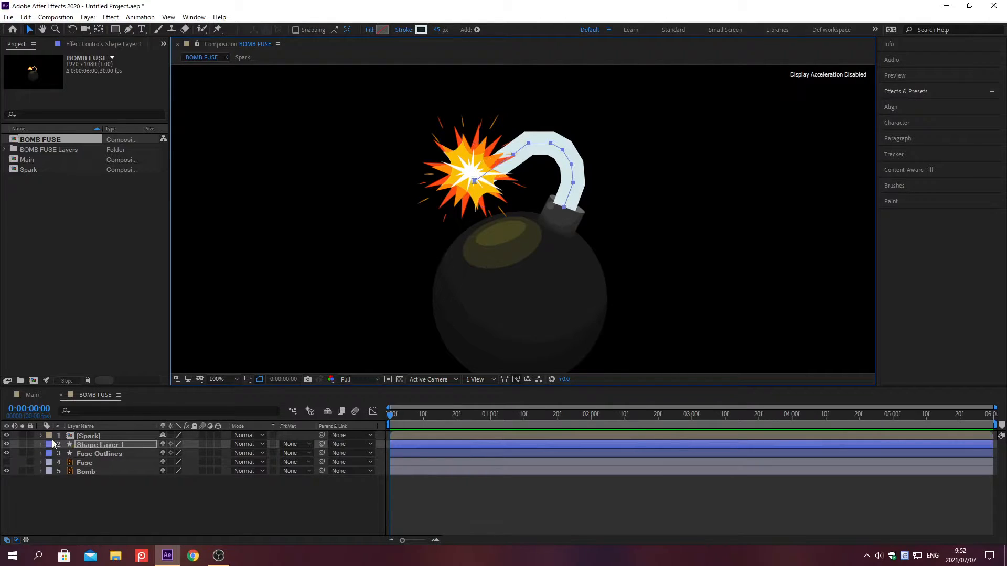
{"action": "left_click", "coordinate": [41, 445]}
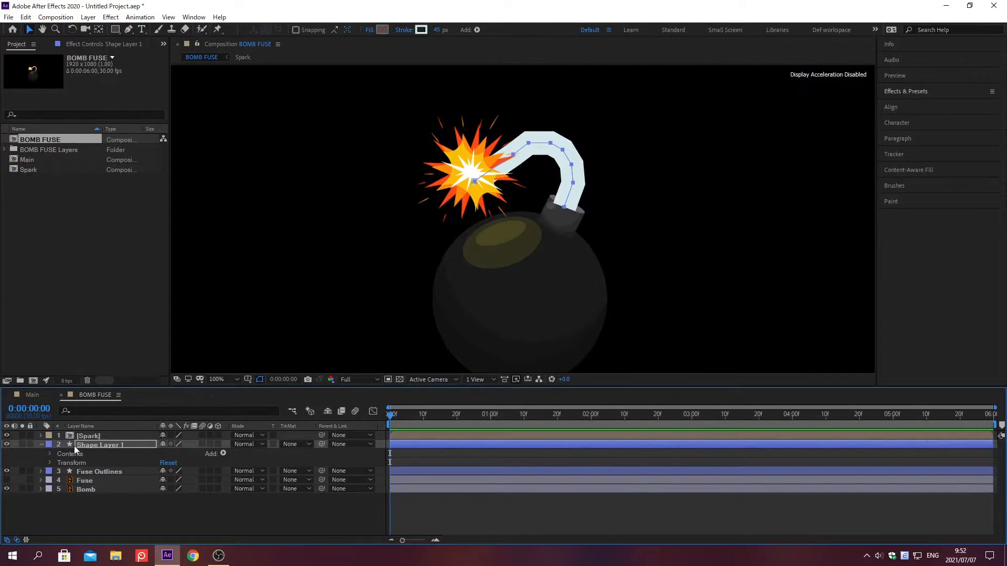
{"action": "left_click", "coordinate": [223, 454]}
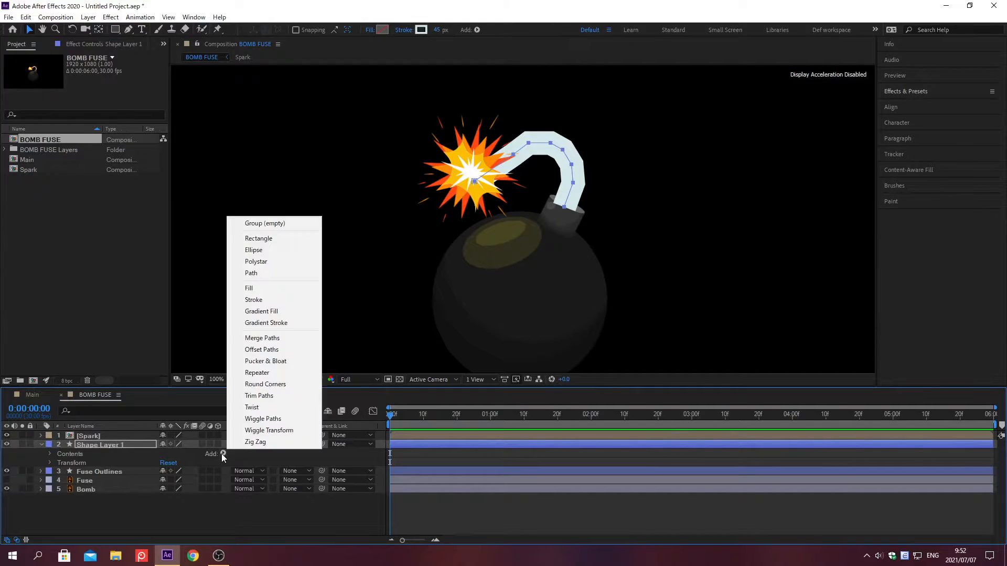
{"action": "left_click", "coordinate": [247, 395]}
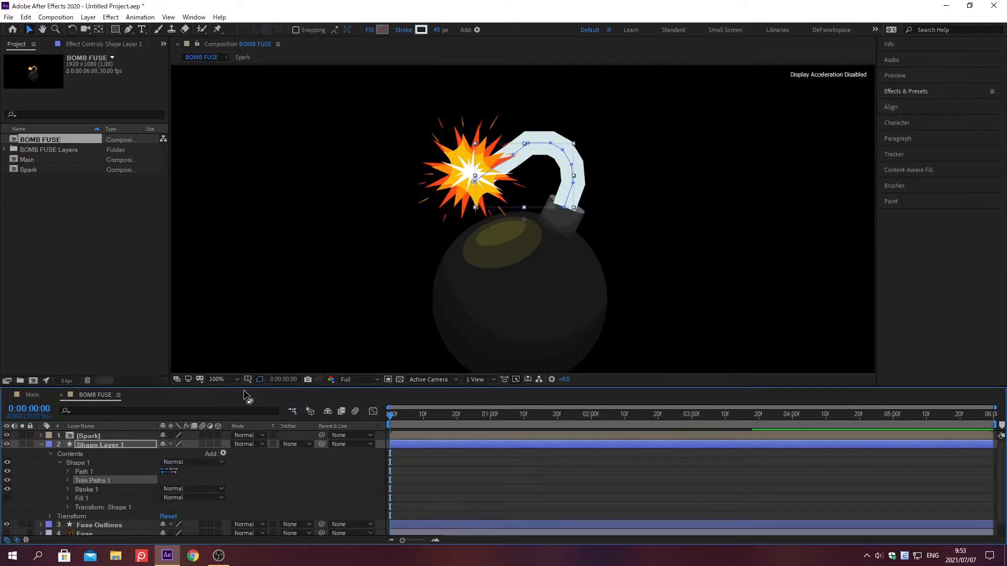
Create a keyframe for the Trim Paths Start property at 0;00;00;00.
{"action": "key", "text": "alt+shift+j"}
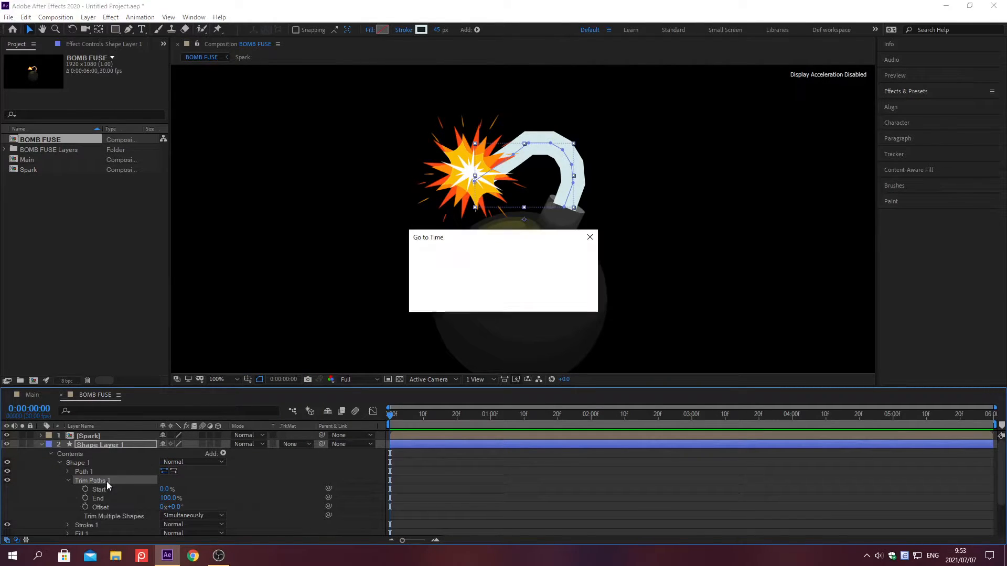
{"action": "type", "text": "0;00;00;00"}
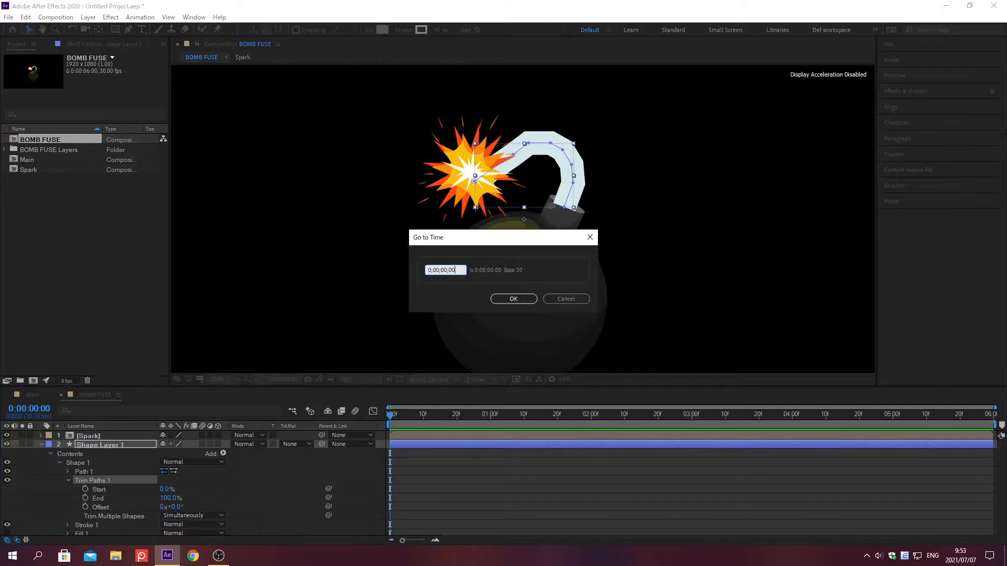
{"action": "key", "text": "Return"}
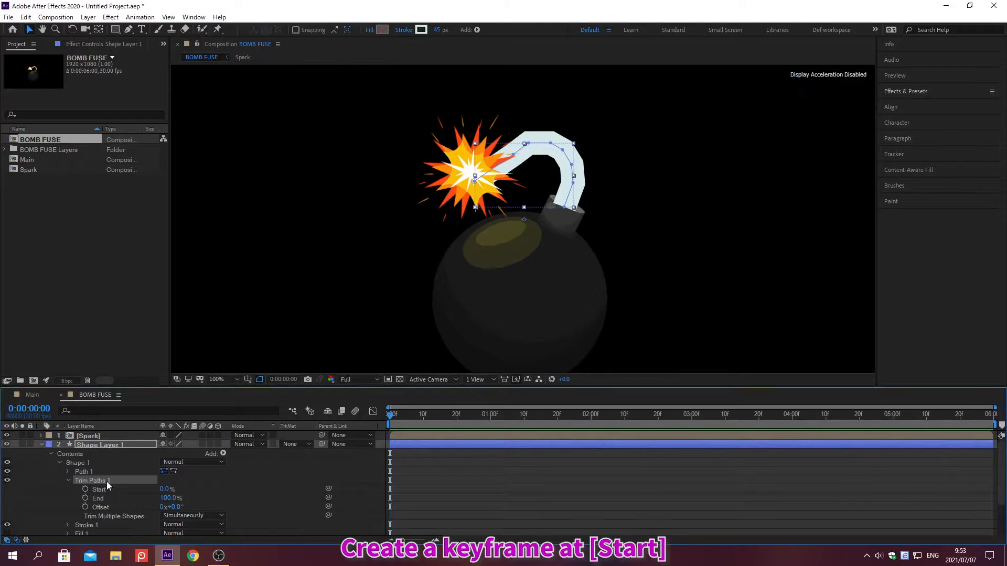
{"action": "left_click", "coordinate": [84, 489]}
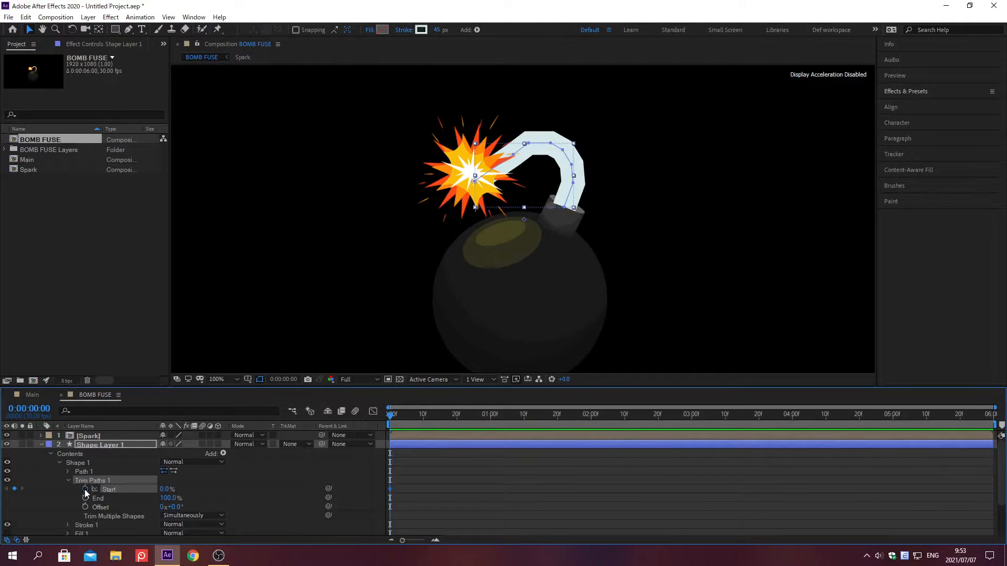
At 0;00;02;00, set the Trim Paths Start value of Shape Layer 1 to 100%.
{"action": "key", "text": "alt+shift+j"}
{"action": "type", "text": "0;00;02;00"}
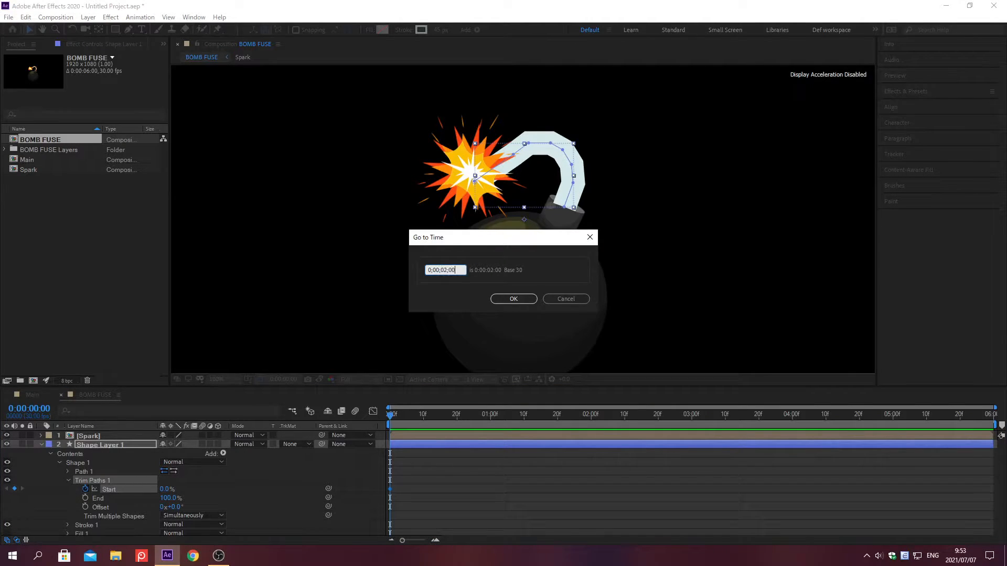
{"action": "key", "text": "Return"}
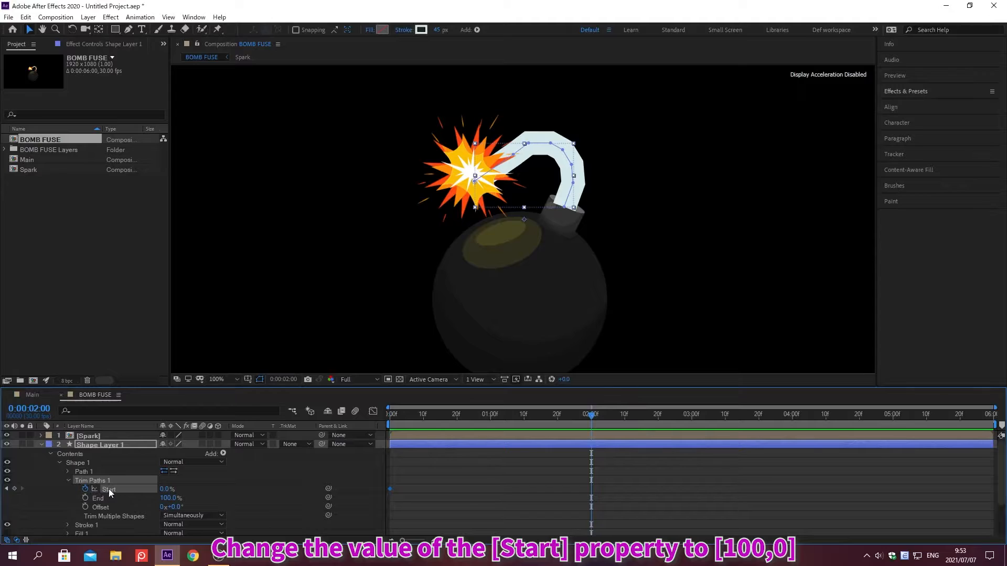
{"action": "right_click", "coordinate": [109, 489]}
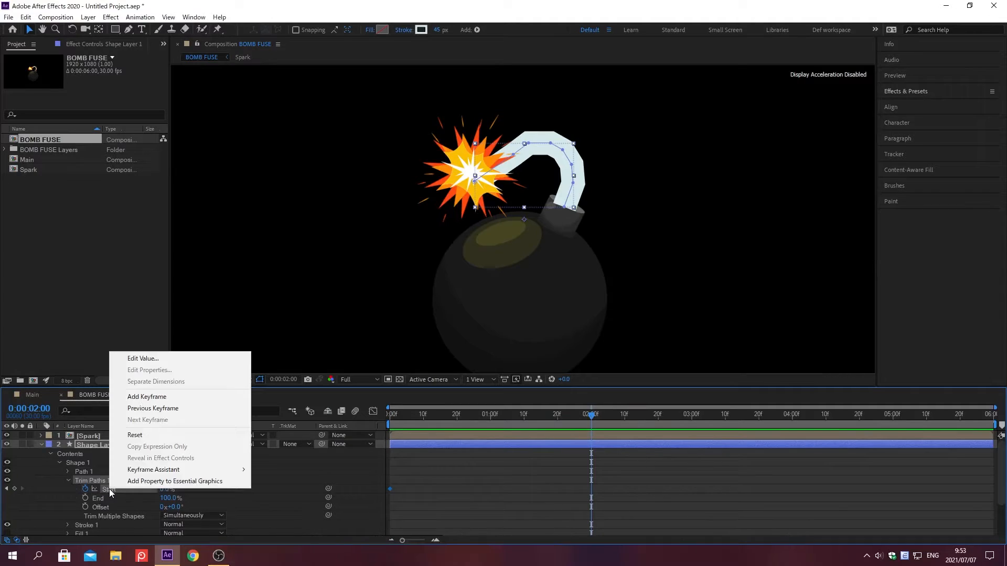
{"action": "left_click", "coordinate": [142, 358]}
{"action": "type", "text": "0"}
{"action": "key", "text": "Return"}
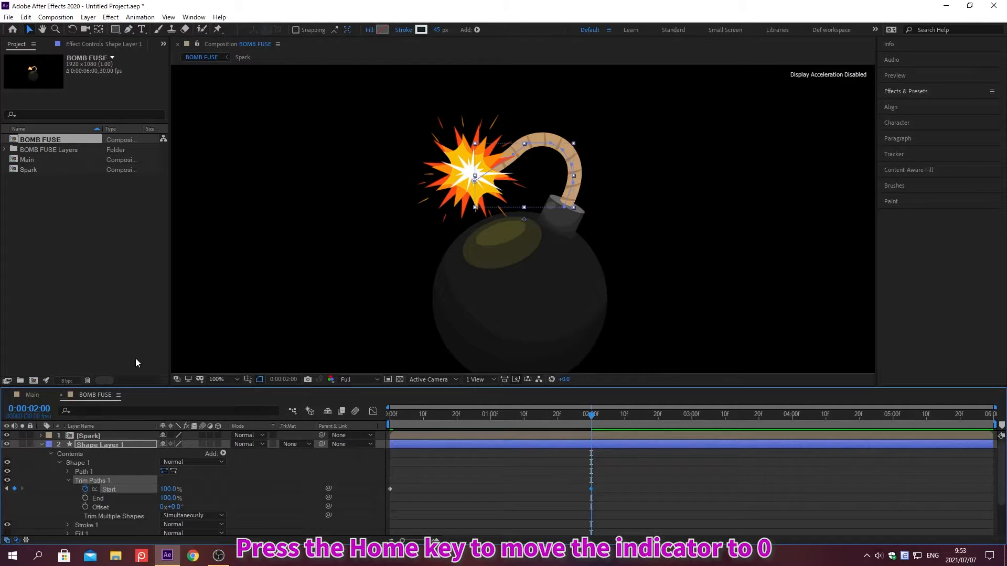
Copy the Path property of Shape Layer 1 and paste it into the Spark layer's Position at the start of the timeline.
{"action": "key", "text": "Home"}
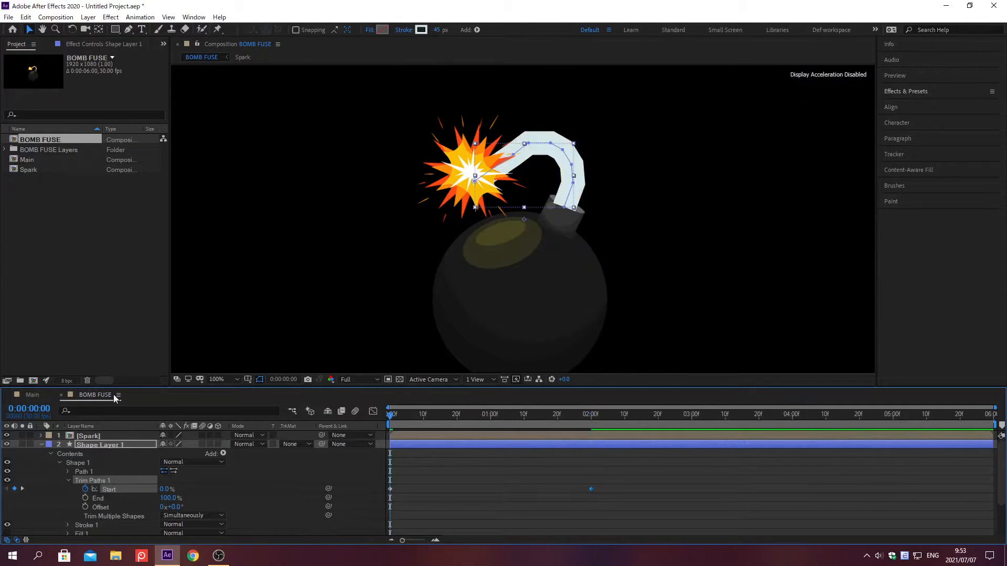
{"action": "left_click", "coordinate": [69, 472]}
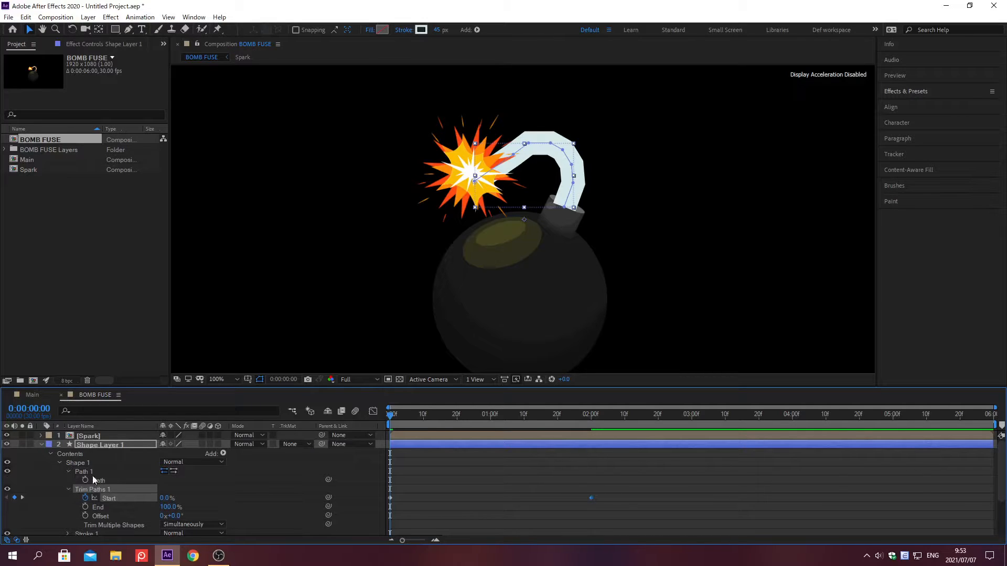
{"action": "left_click", "coordinate": [130, 482]}
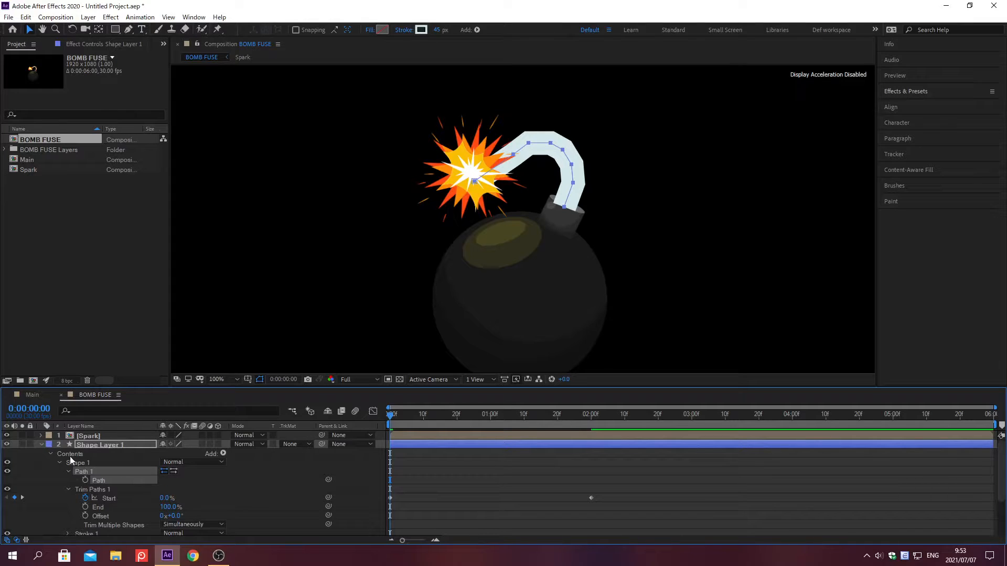
{"action": "left_click", "coordinate": [41, 444]}
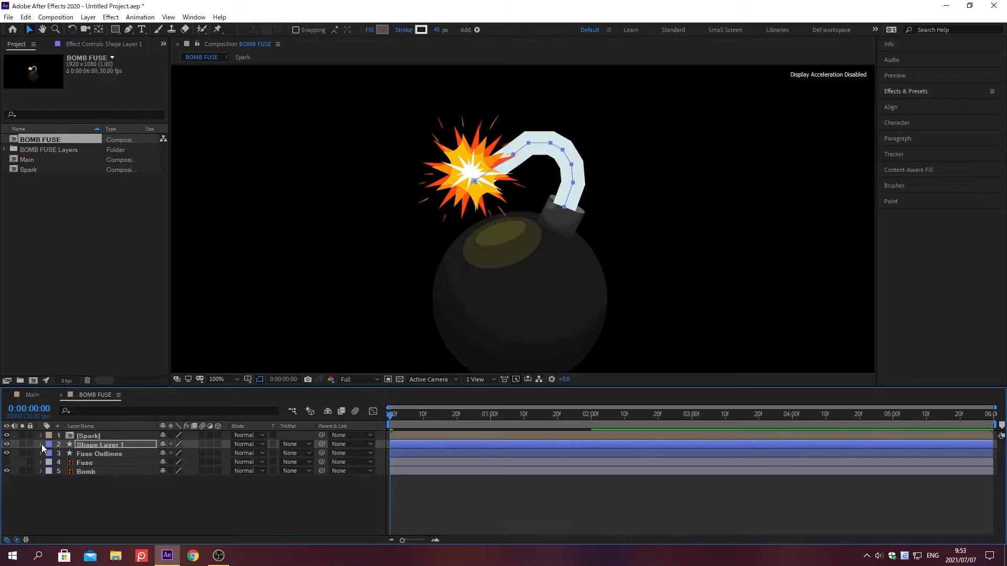
{"action": "key", "text": "KP_1"}
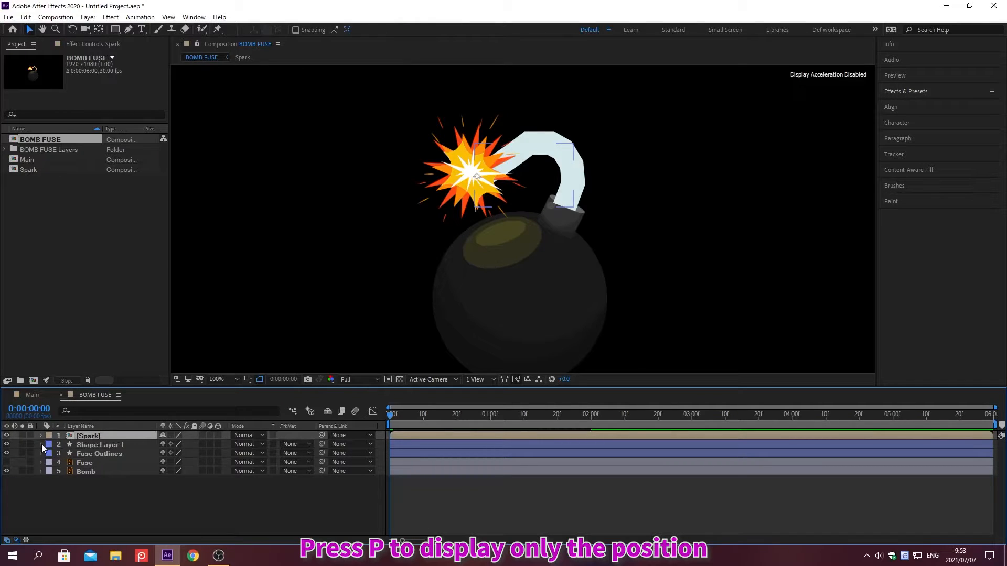
{"action": "key", "text": "p"}
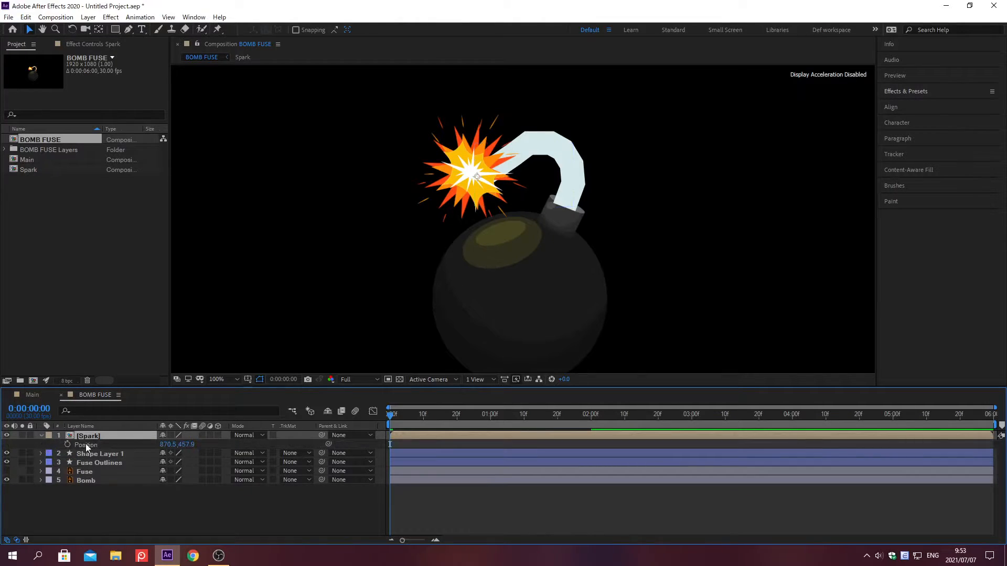
{"action": "left_click", "coordinate": [130, 443]}
{"action": "key", "text": "ctrl+v"}
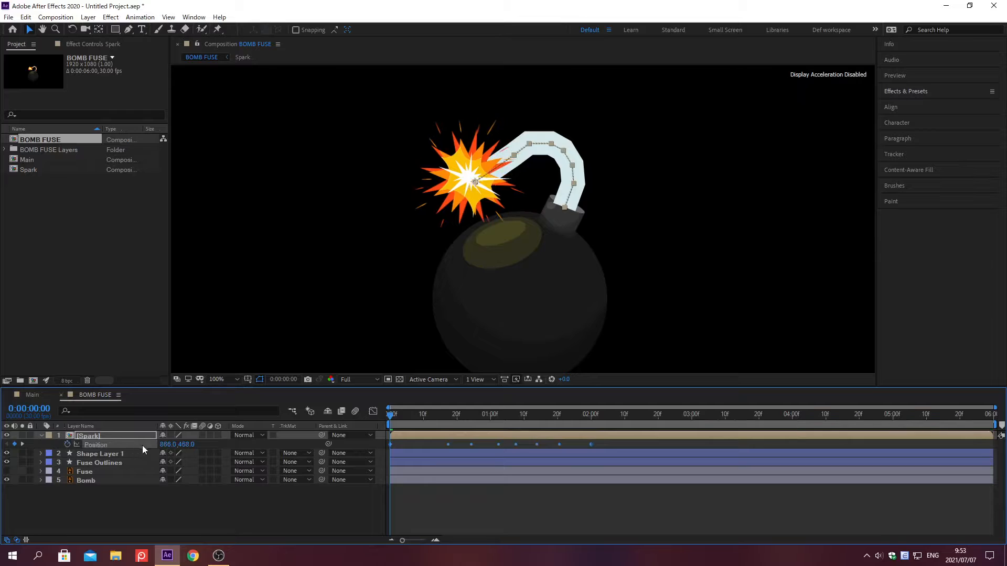
Set the track matte of Fuse Outlines to Alpha Matte "Shape Layer 1" and fit the composition in the viewer.
{"action": "left_click", "coordinate": [290, 462]}
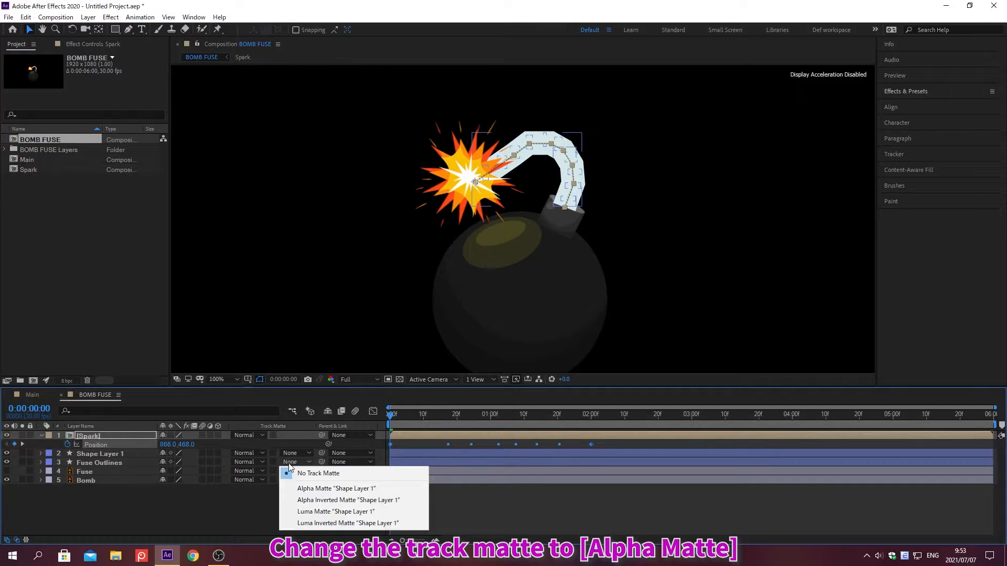
{"action": "left_click", "coordinate": [315, 488]}
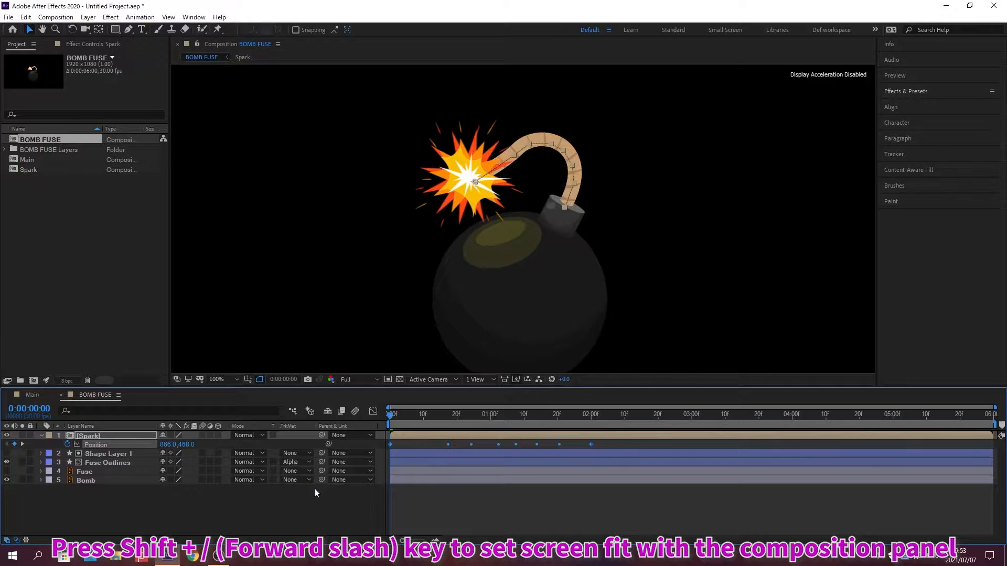
{"action": "key", "text": "shift+slash"}
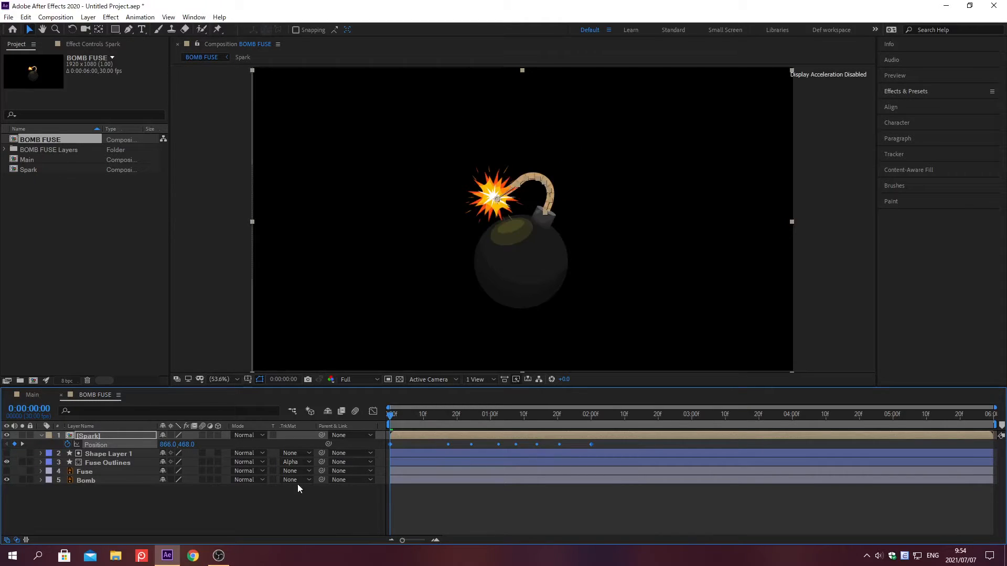
Open the Spark composition and create a Scale keyframe of 88% for the Spark 4 layer at 0;00;00;20.
{"action": "double_click", "coordinate": [106, 434]}
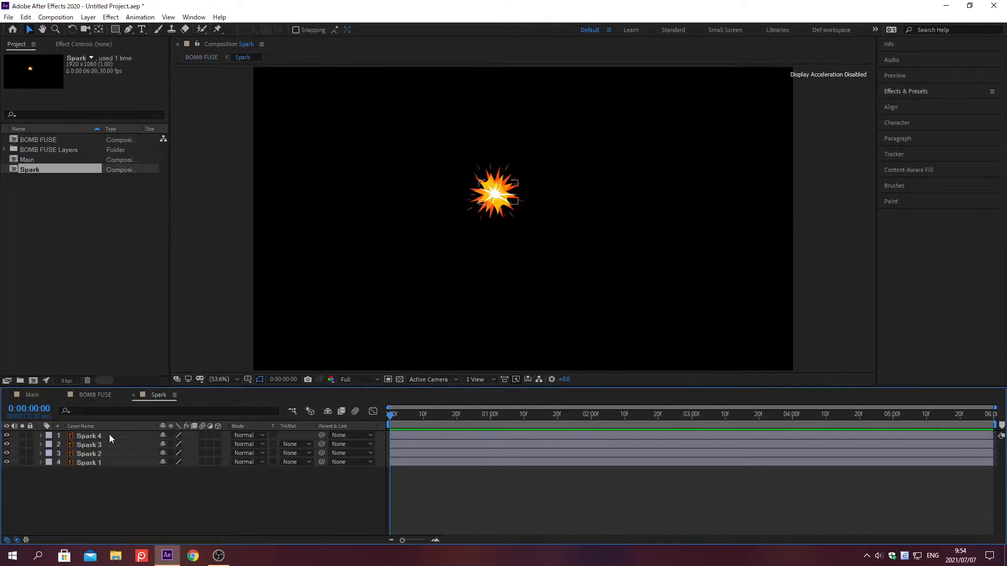
{"action": "left_click", "coordinate": [130, 437]}
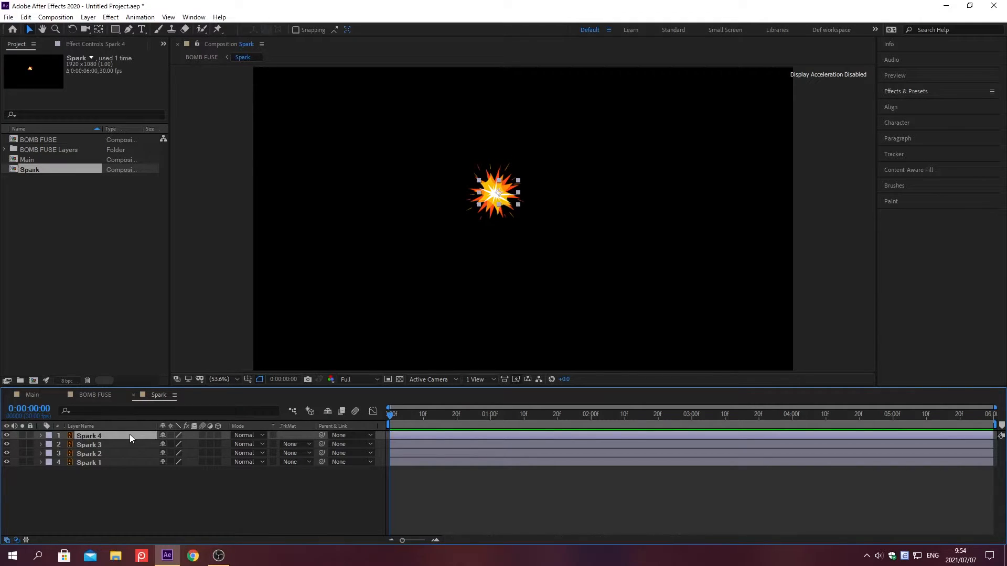
{"action": "key", "text": "s"}
{"action": "key", "text": "alt+shift+j"}
{"action": "type", "text": "0;0"}
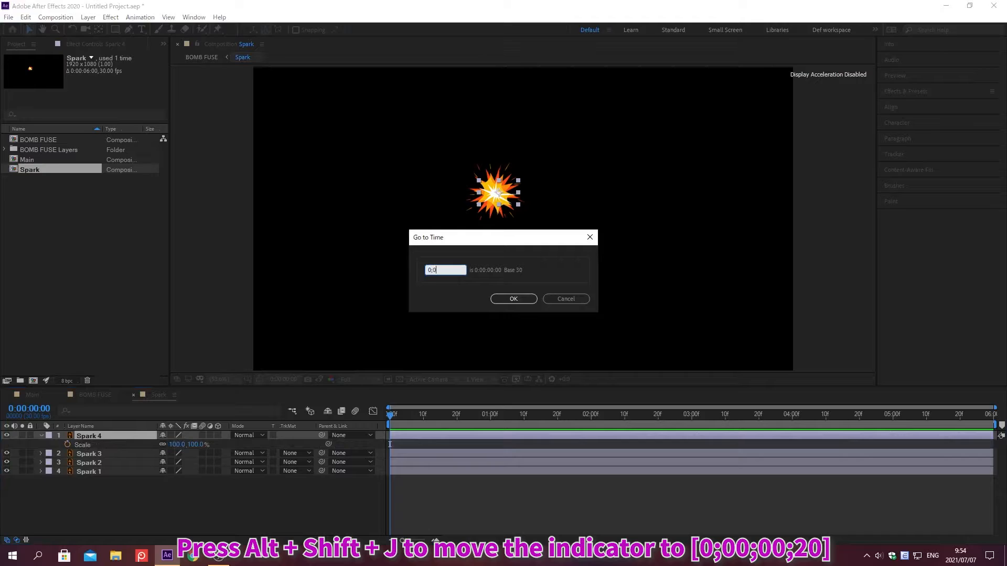
{"action": "type", "text": "0;00;20"}
{"action": "key", "text": "Return"}
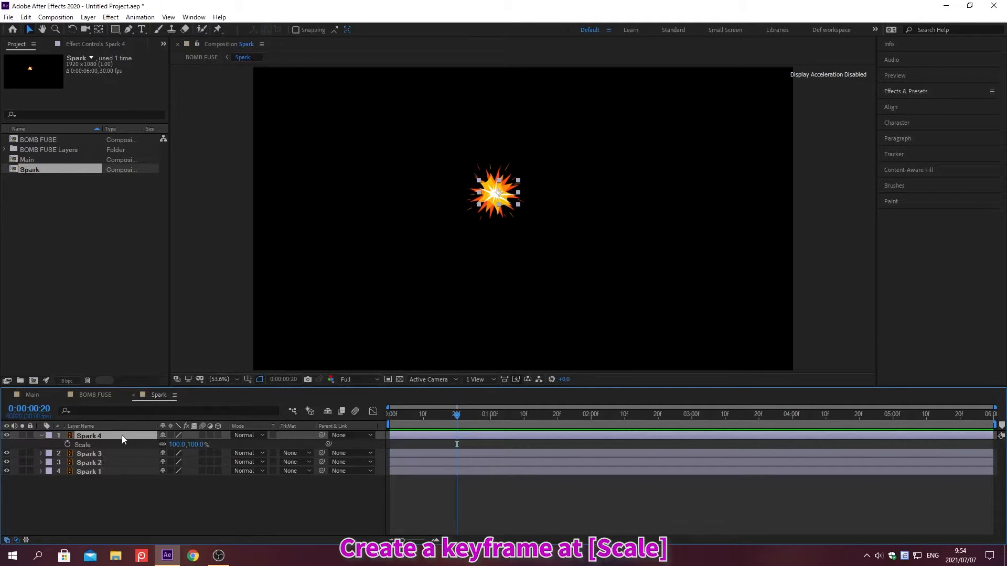
{"action": "left_click", "coordinate": [67, 445]}
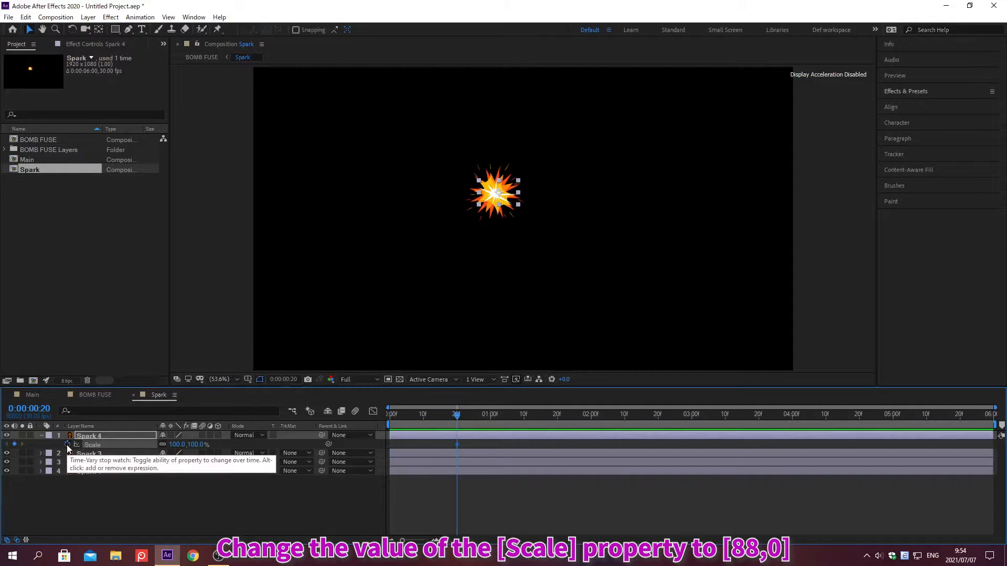
{"action": "left_click", "coordinate": [177, 444]}
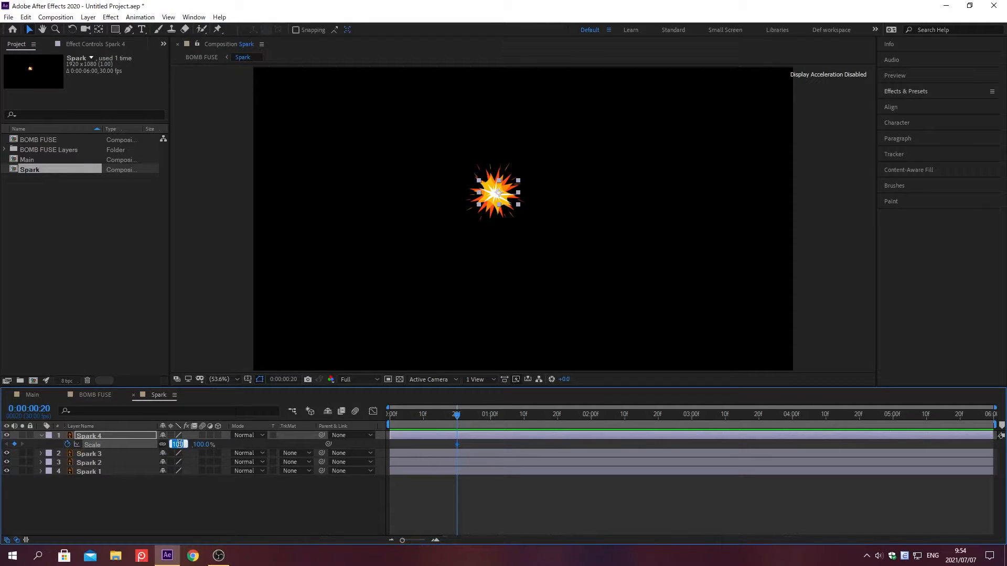
{"action": "type", "text": "88"}
{"action": "key", "text": "Return"}
At 0;00;00;00, set the Scale of the Spark 4 layer to 95%.
{"action": "key", "text": "alt+shift+j"}
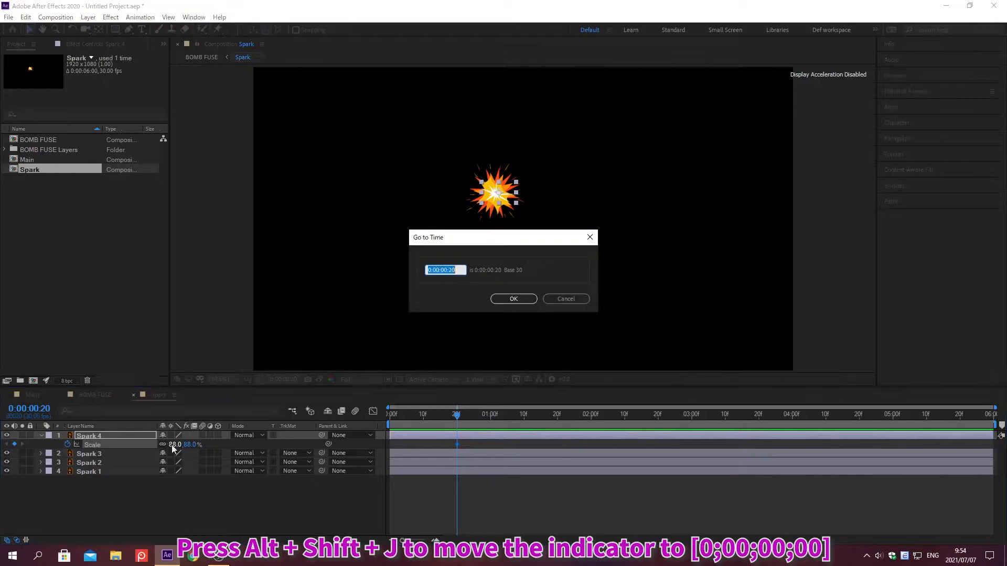
{"action": "type", "text": "0;00;00;00"}
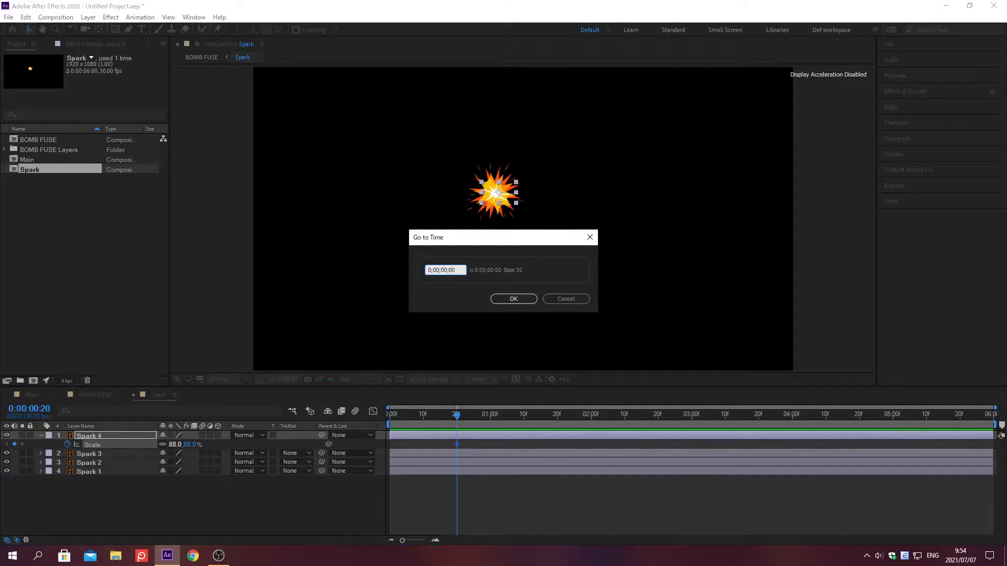
{"action": "key", "text": "Return"}
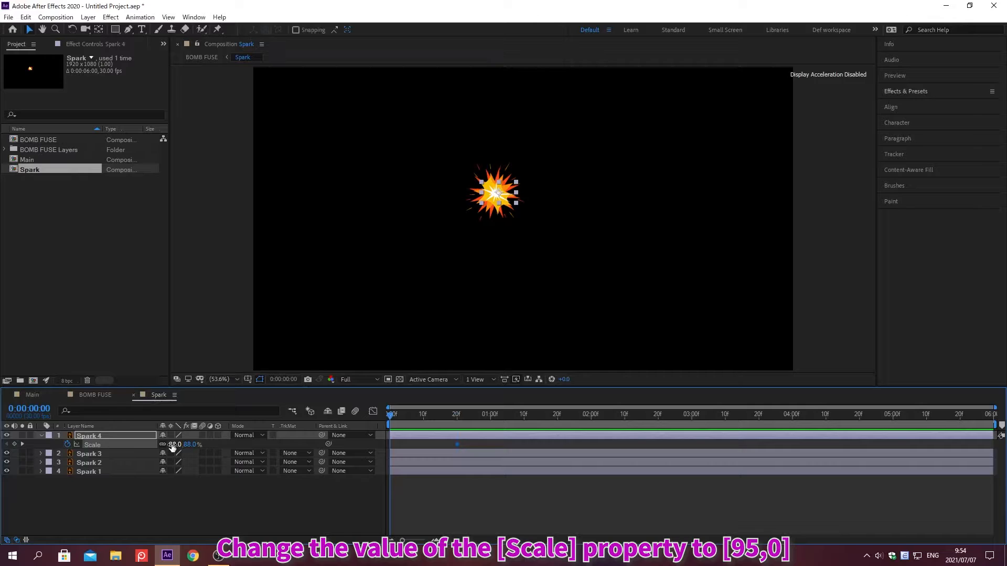
{"action": "left_click", "coordinate": [177, 445]}
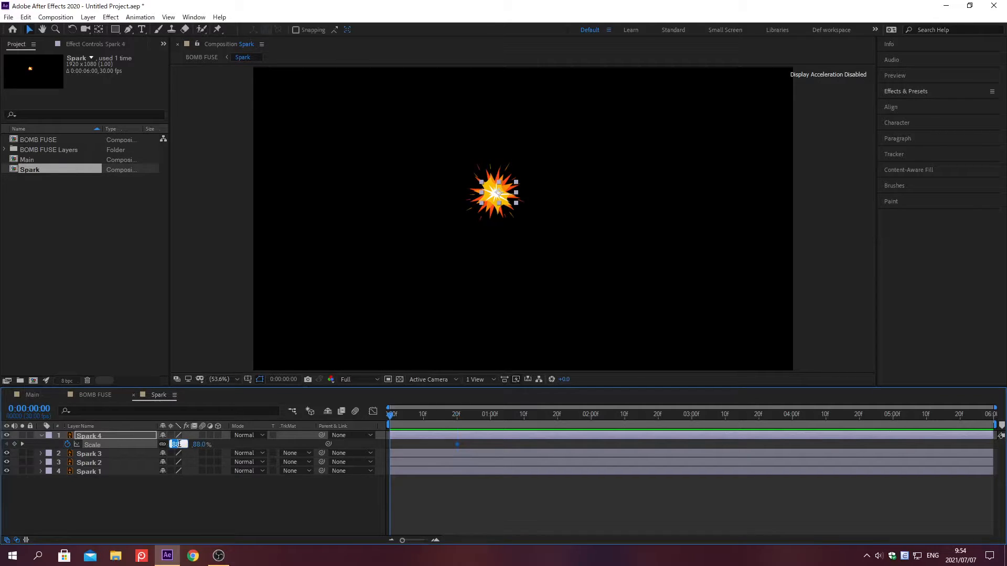
{"action": "type", "text": "95"}
{"action": "key", "text": "Return"}
Add the expression loopOut() to the Scale property of the Spark 4 layer.
{"action": "left_click", "coordinate": [65, 445], "text": "alt"}
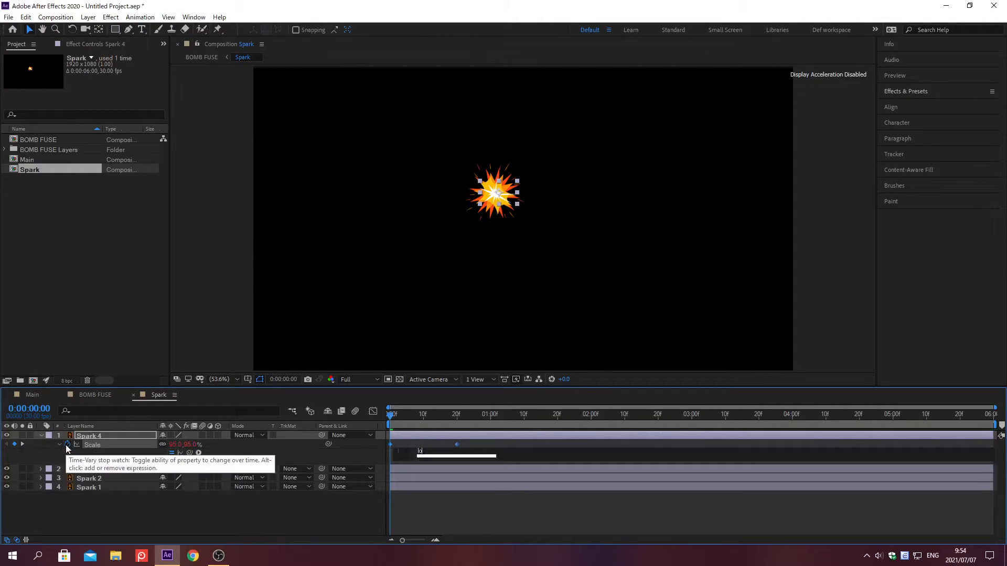
{"action": "type", "text": "loopOut()"}
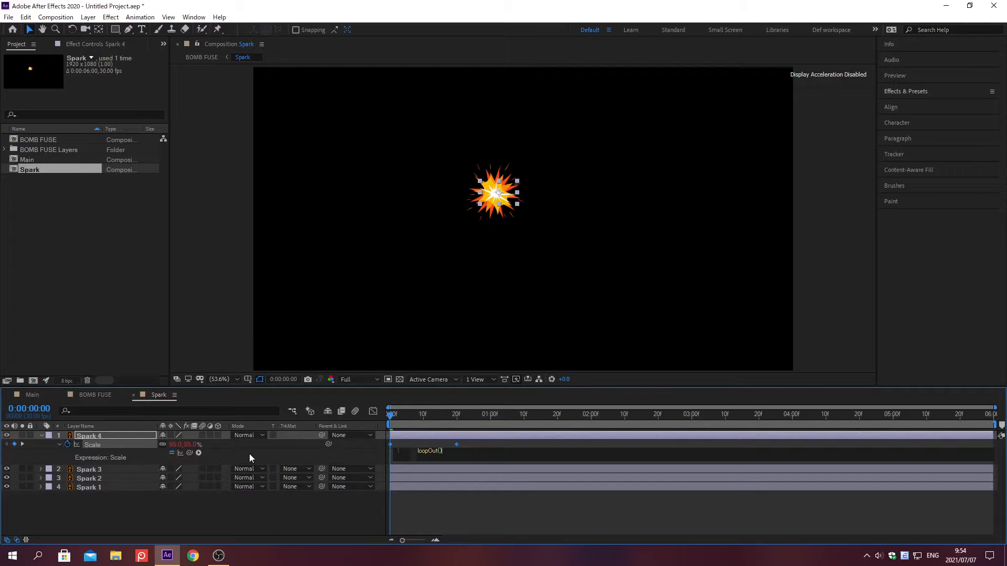
{"action": "left_click", "coordinate": [250, 455]}
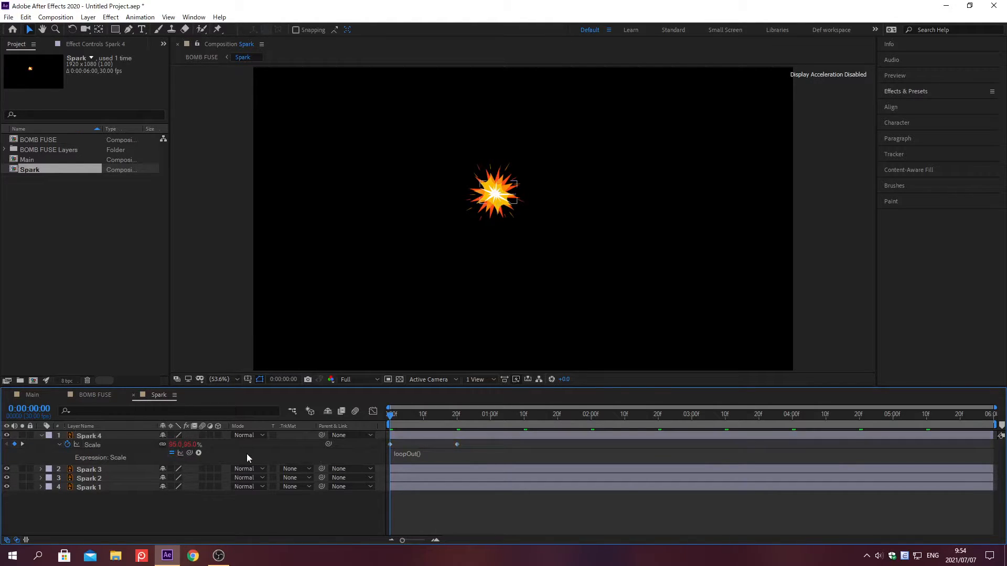
Copy the animated Scale property of Spark 4 and paste it onto the Spark 3, Spark 2 and Spark 1 layers.
{"action": "left_click", "coordinate": [130, 443]}
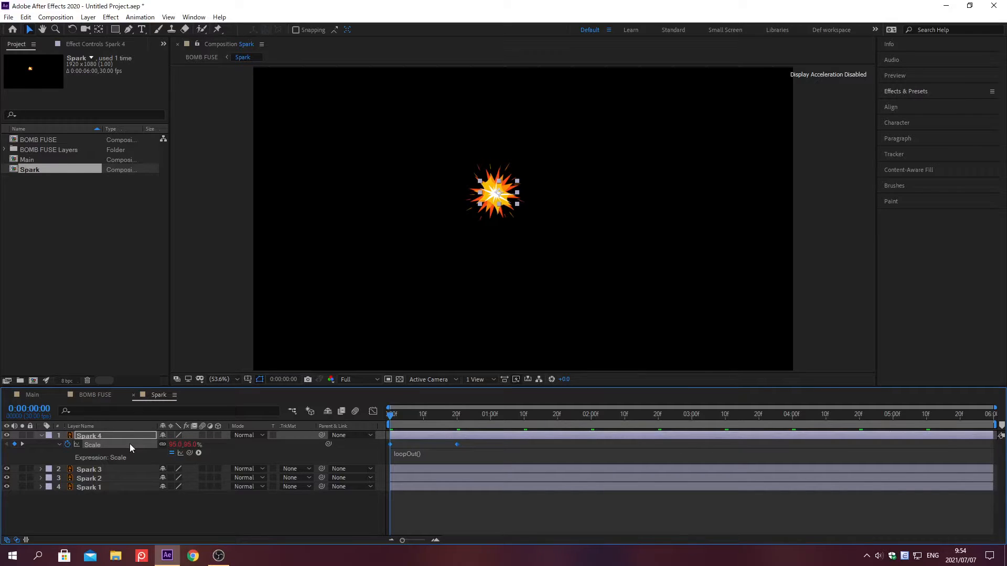
{"action": "left_click", "coordinate": [42, 436]}
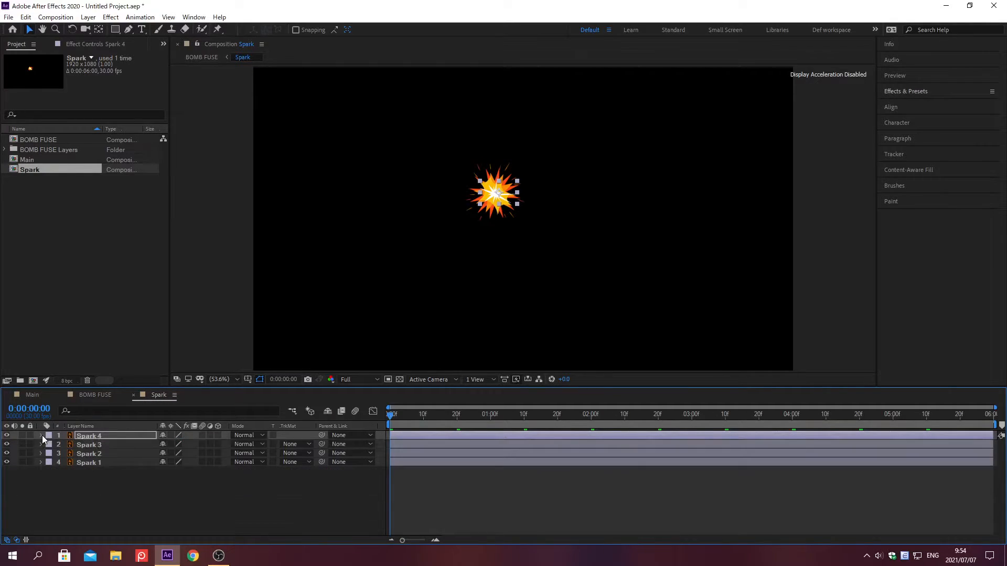
{"action": "left_click", "coordinate": [130, 444]}
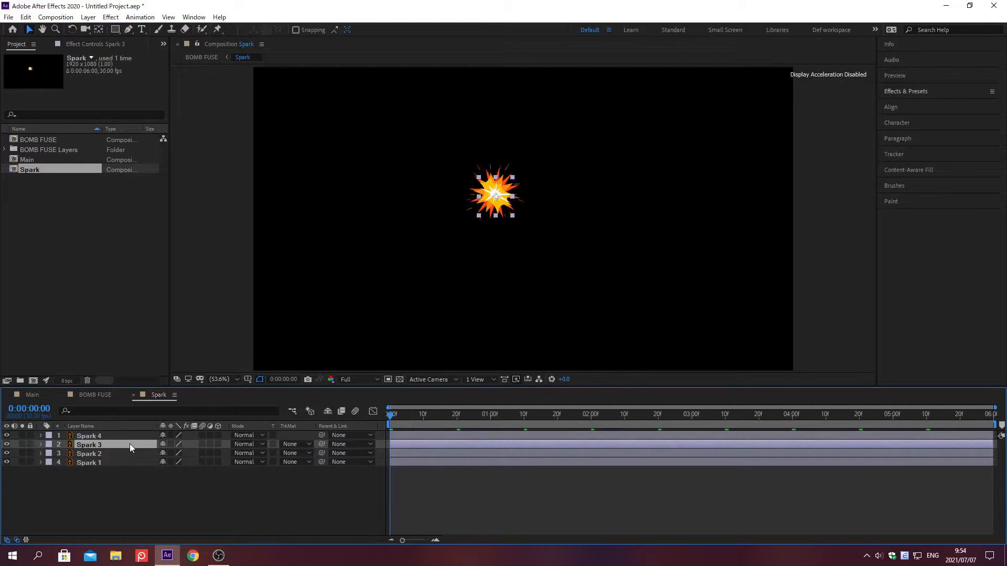
{"action": "key", "text": "Return"}
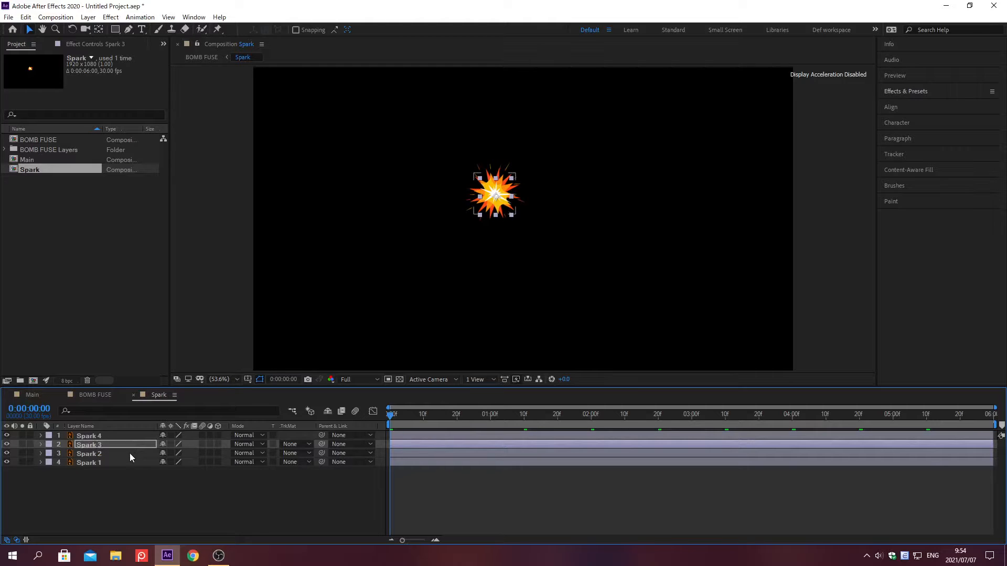
{"action": "left_click", "coordinate": [130, 453]}
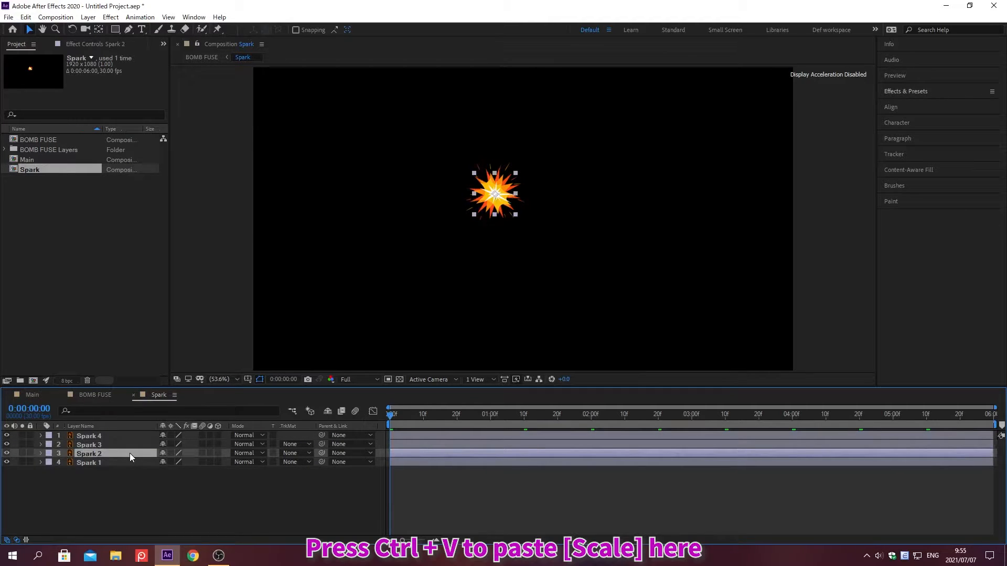
{"action": "key", "text": "Return"}
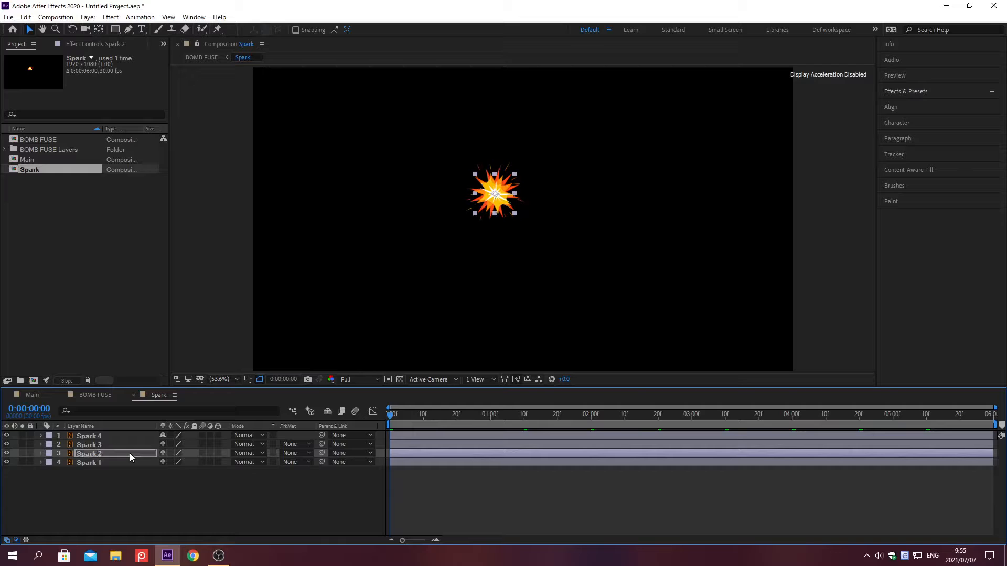
{"action": "left_click", "coordinate": [130, 463]}
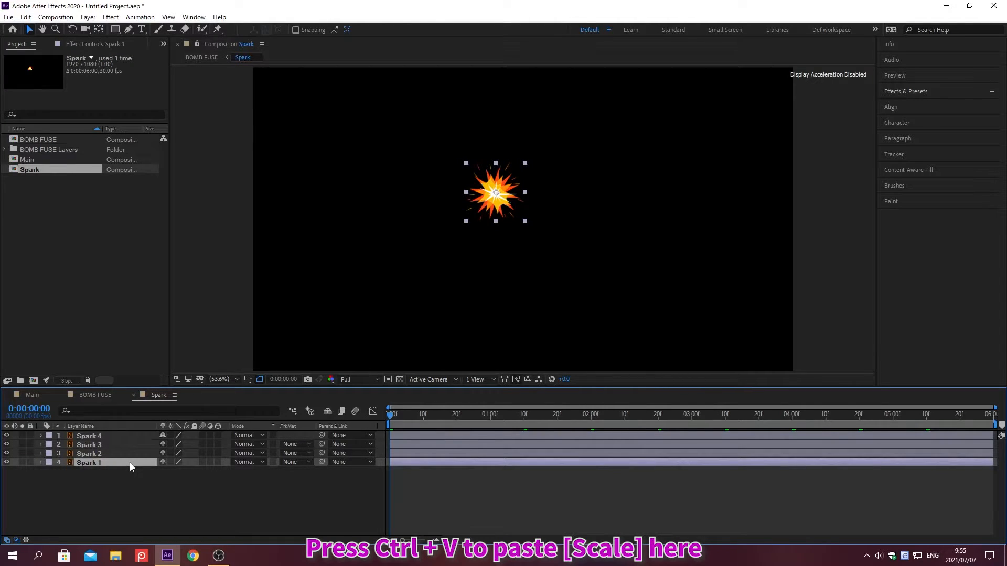
{"action": "key", "text": "ctrl+v"}
{"action": "key", "text": "Return"}
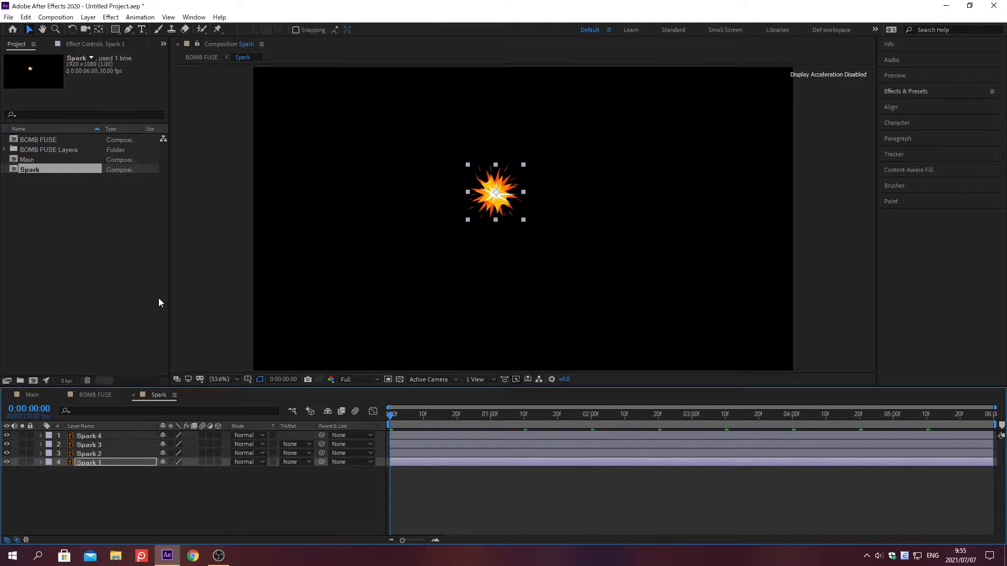
Return to the BOMB FUSE composition and apply the Stylize Glow effect to the Spark layer.
{"action": "left_click", "coordinate": [202, 57]}
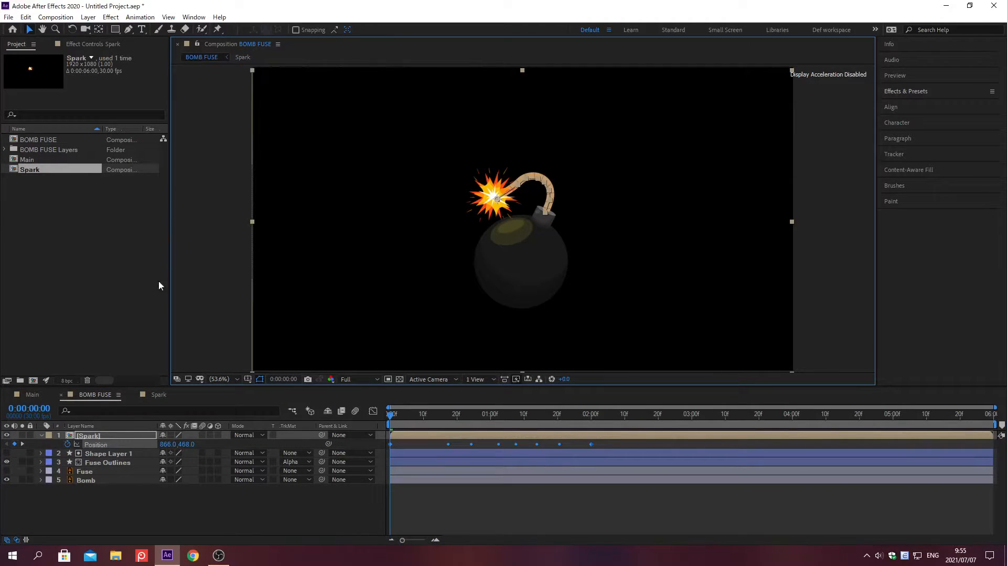
{"action": "left_click", "coordinate": [131, 436]}
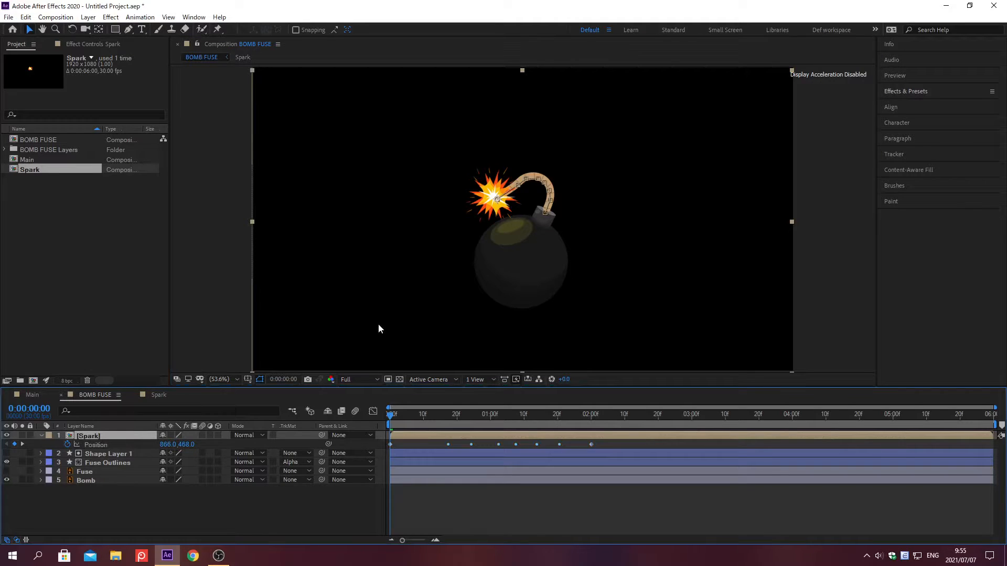
{"action": "left_click", "coordinate": [905, 91]}
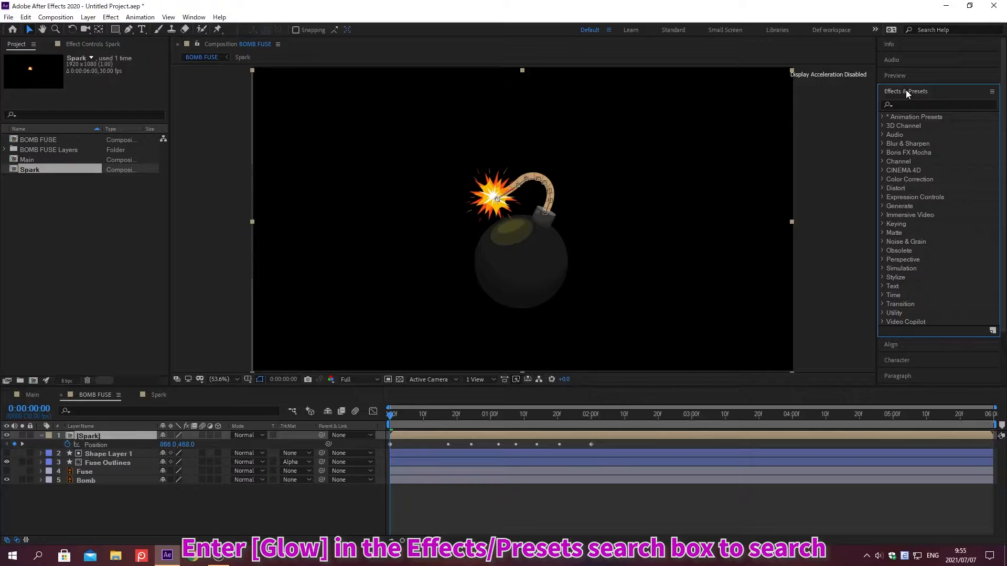
{"action": "left_click", "coordinate": [905, 104]}
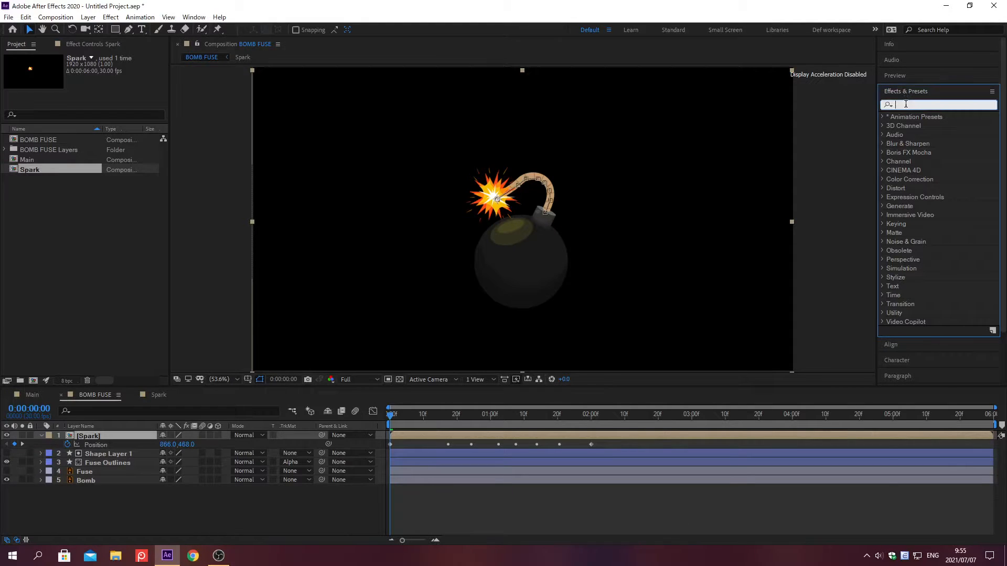
{"action": "type", "text": "Glow"}
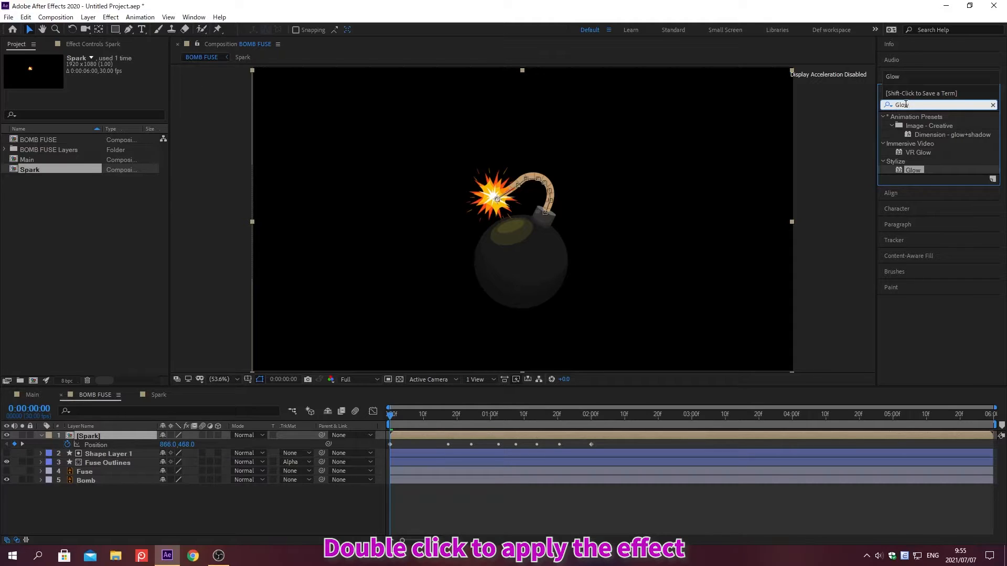
{"action": "double_click", "coordinate": [913, 170]}
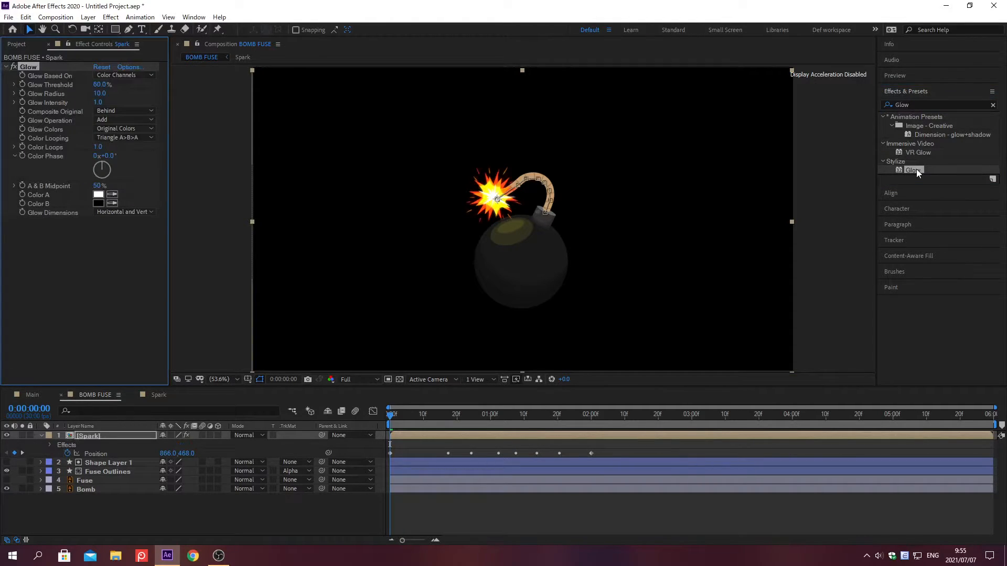
{"action": "left_click", "coordinate": [906, 92]}
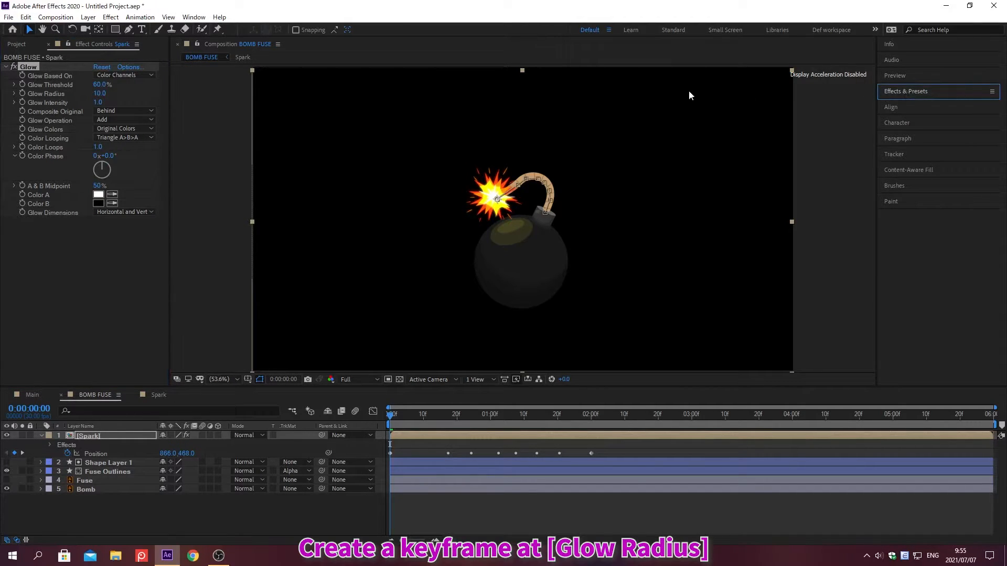
Create a Glow Radius keyframe on the Spark layer at 0;00;00;00 with a value of 5.
{"action": "left_click", "coordinate": [22, 97]}
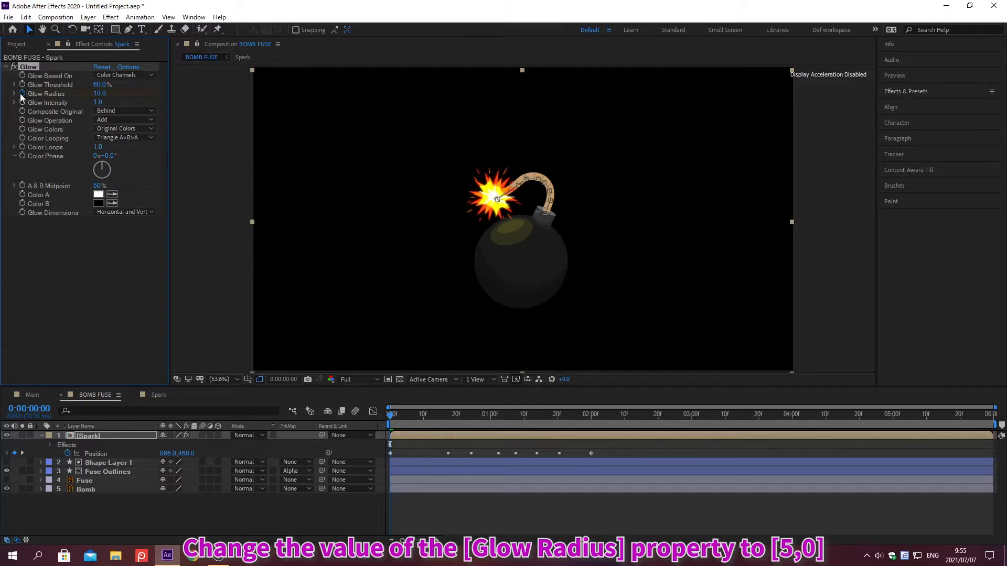
{"action": "left_click", "coordinate": [95, 93]}
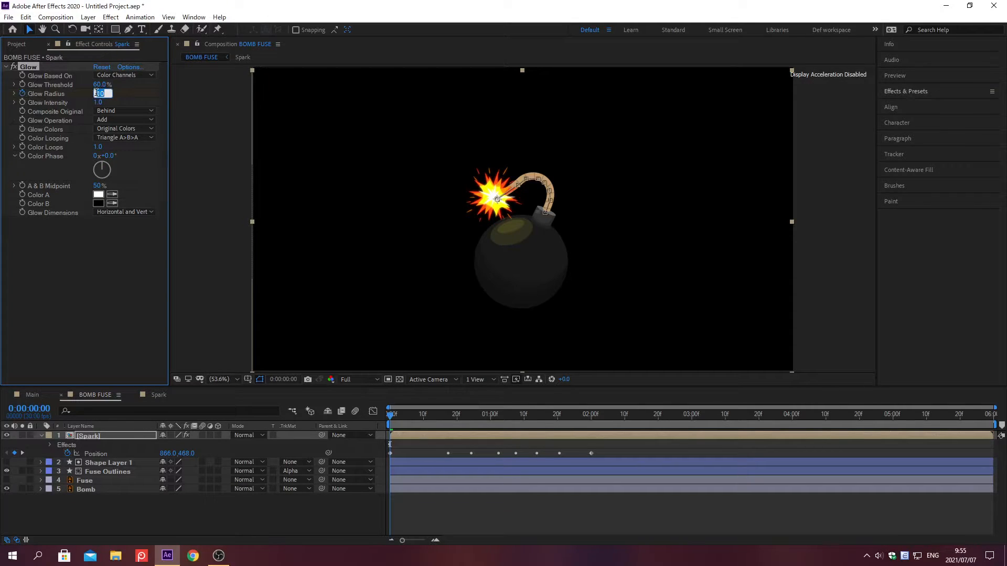
{"action": "type", "text": "5"}
{"action": "key", "text": "Return"}
At 0;00;00;05, set the Glow Radius of the Spark layer to 25.
{"action": "key", "text": "alt+shift+j"}
{"action": "type", "text": "0;00;00;05"}
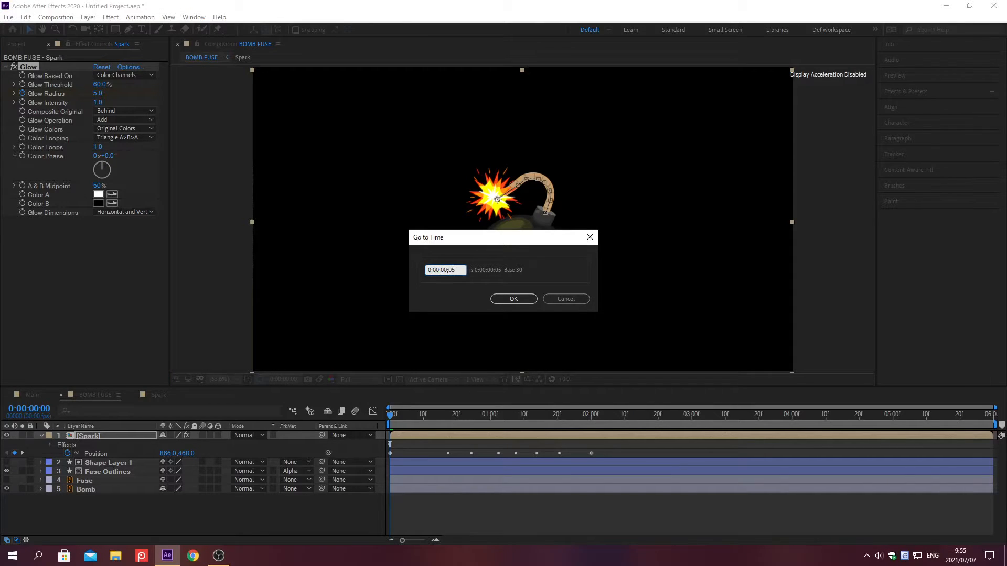
{"action": "key", "text": "Return"}
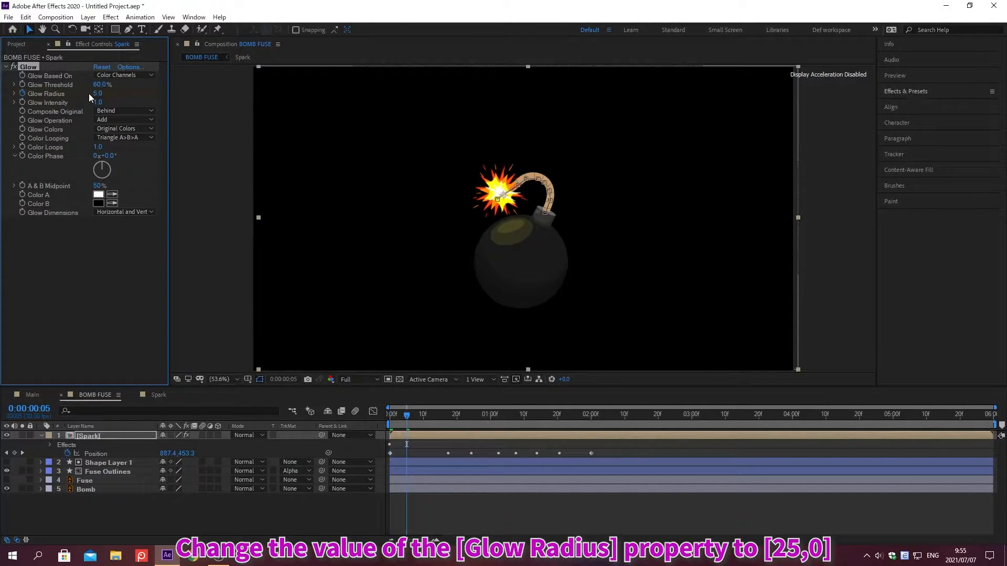
{"action": "left_click", "coordinate": [96, 94]}
{"action": "type", "text": "25"}
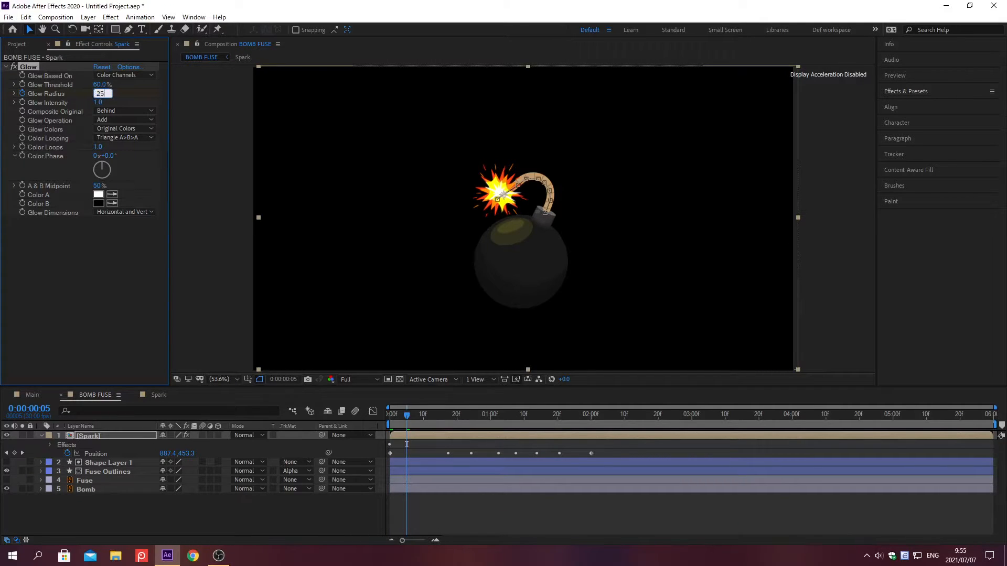
{"action": "key", "text": "Return"}
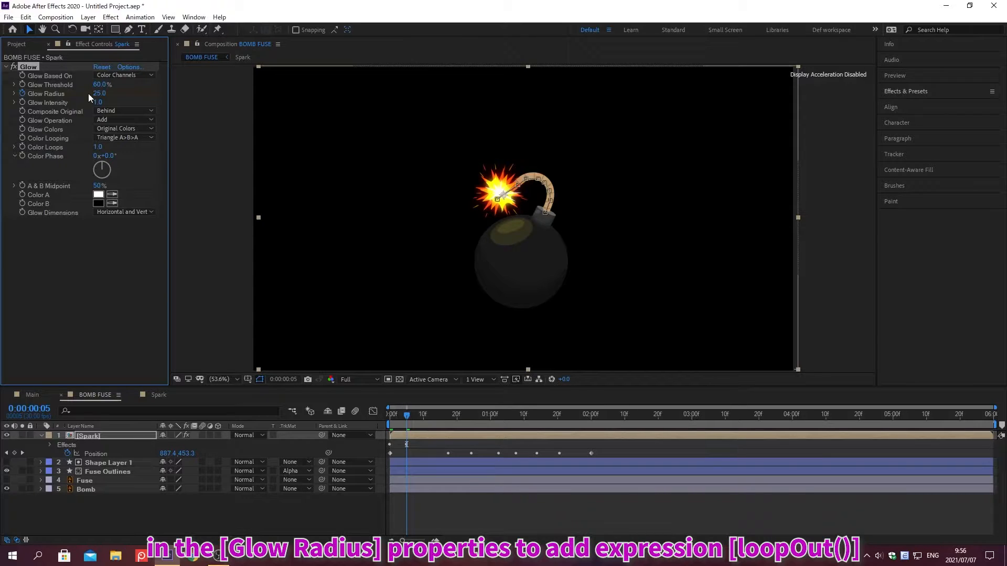
Add the expression loopOut() to the Glow Radius property of the Spark layer.
{"action": "left_click", "coordinate": [21, 96], "text": "alt"}
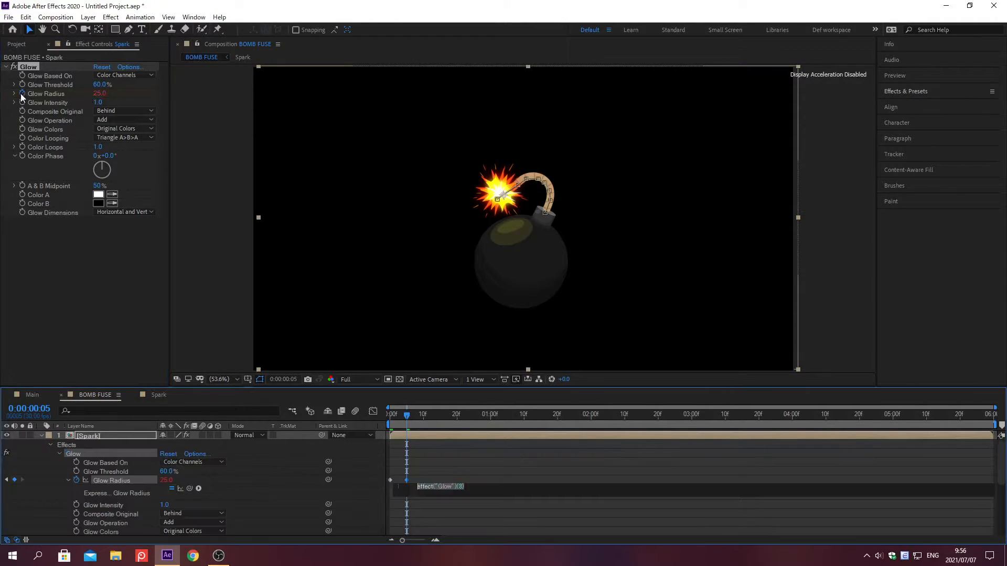
{"action": "type", "text": "loopOut()"}
{"action": "left_click", "coordinate": [130, 435]}
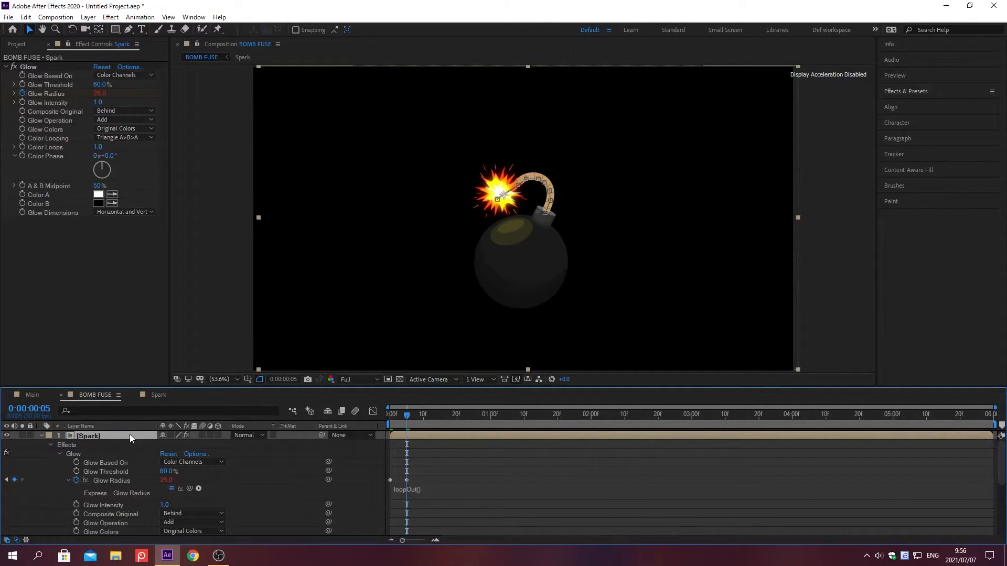
Create a Scale keyframe on the Spark layer at 0;00;01;10.
{"action": "key", "text": "s"}
{"action": "key", "text": "alt+shift+j"}
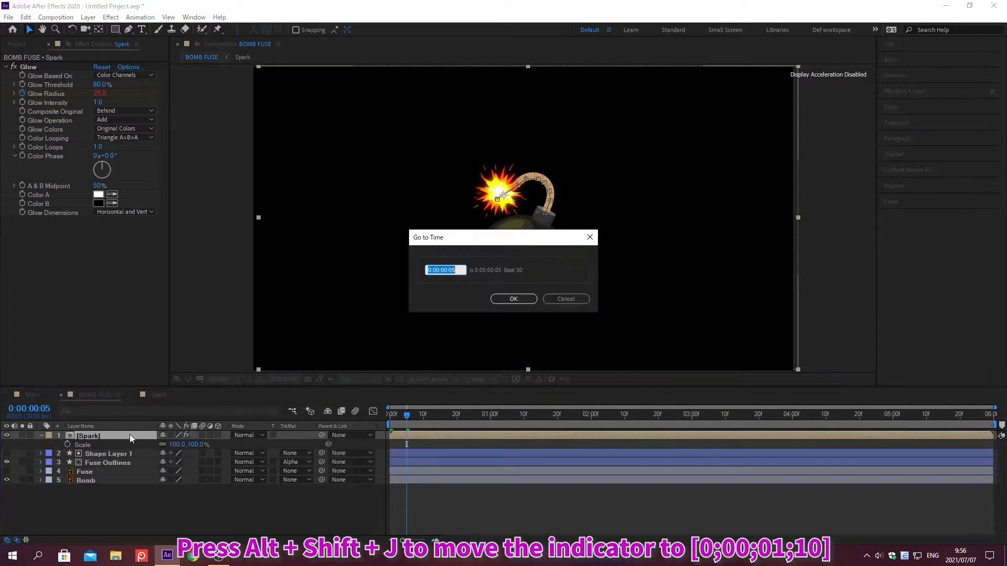
{"action": "type", "text": "0;00;01;10"}
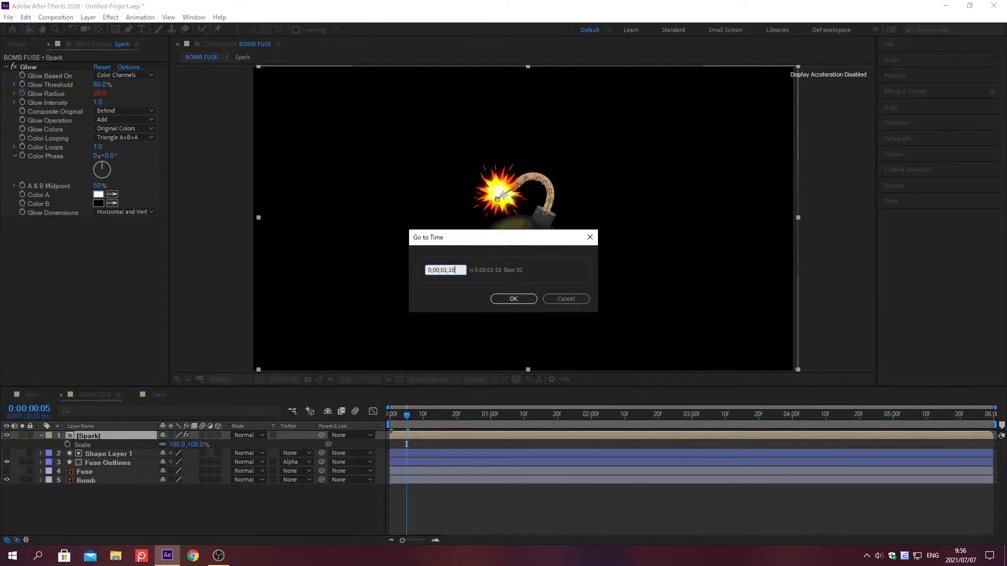
{"action": "key", "text": "Return"}
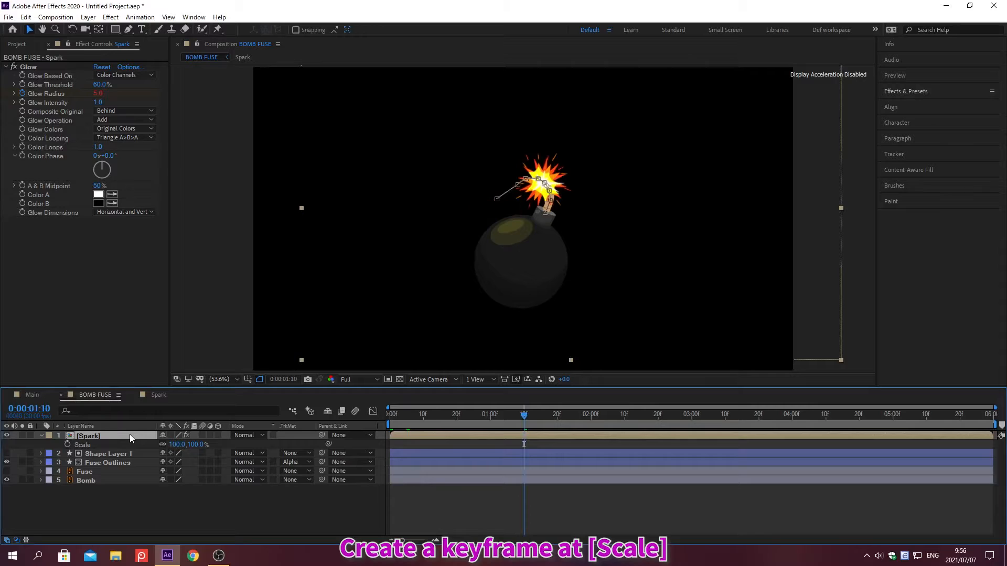
{"action": "left_click", "coordinate": [68, 445]}
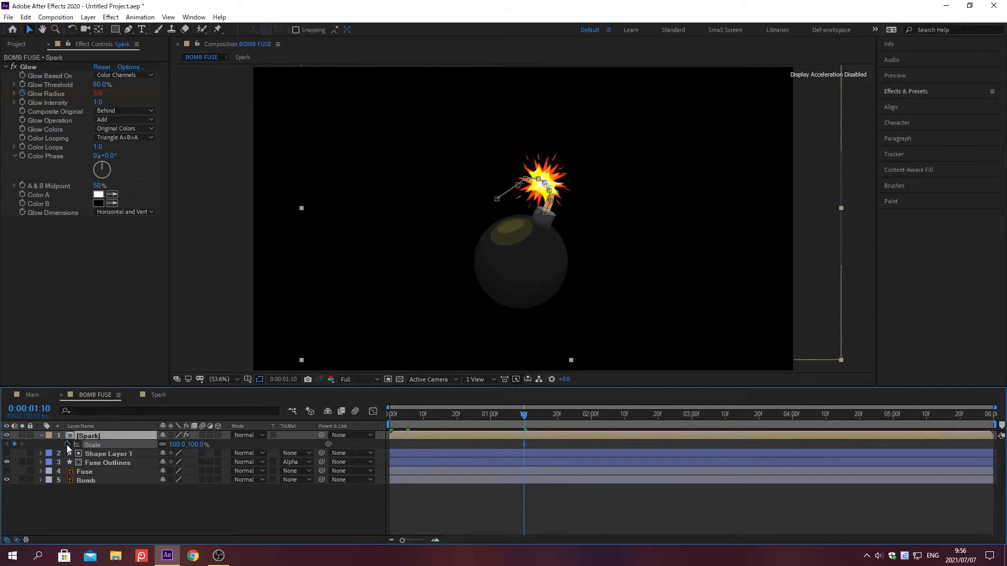
At 0;00;02;00, set the Scale of the Spark layer to 0% and collapse its properties.
{"action": "key", "text": "alt+shift+j"}
{"action": "type", "text": "0;00;02;00"}
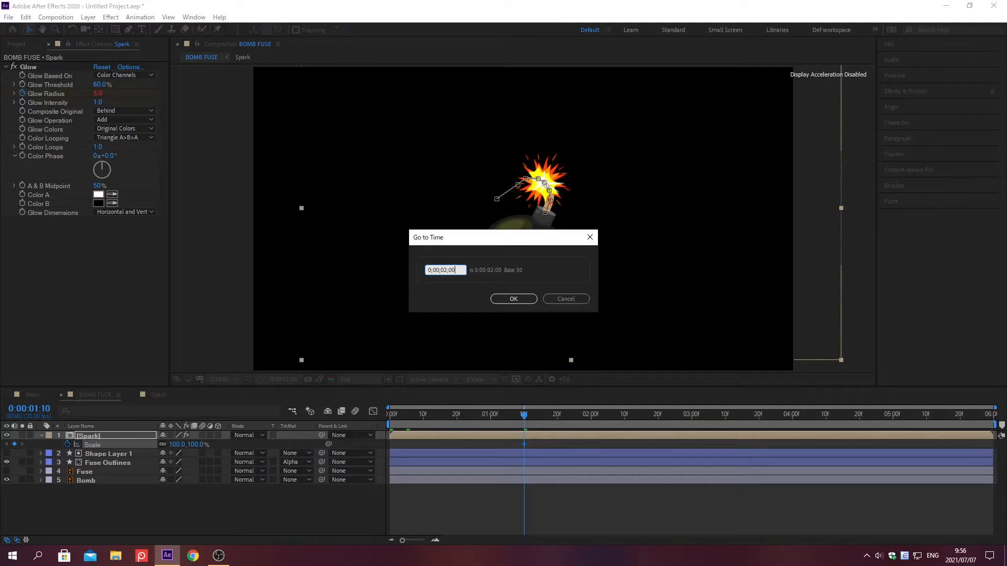
{"action": "key", "text": "Return"}
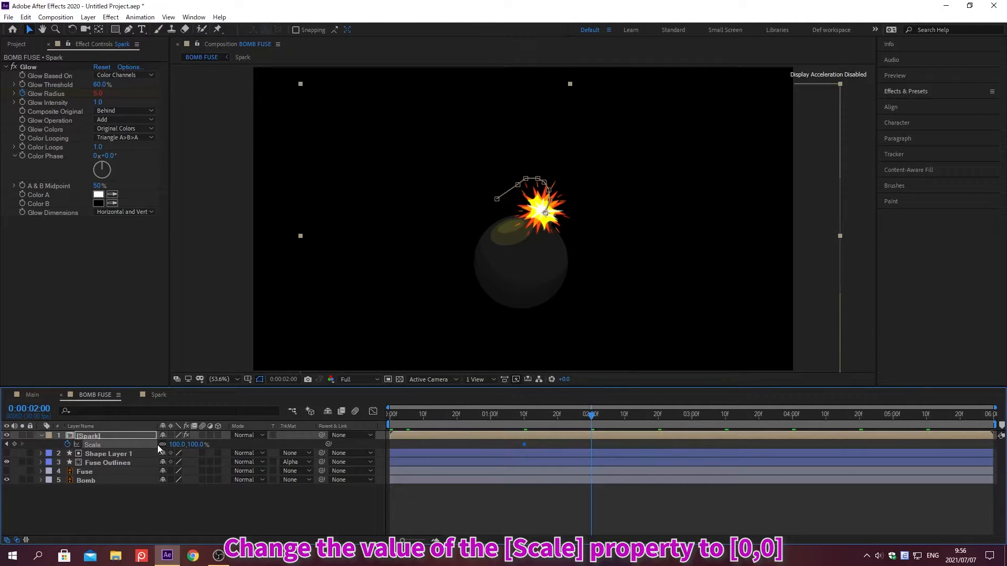
{"action": "left_click", "coordinate": [173, 445]}
{"action": "type", "text": "0"}
{"action": "key", "text": "Return"}
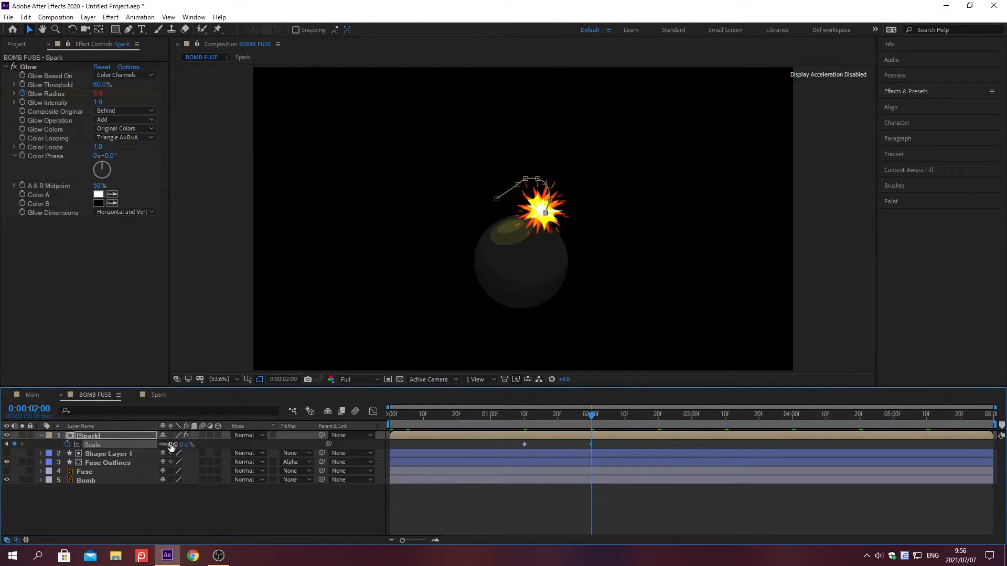
{"action": "left_click", "coordinate": [41, 436]}
Create a Scale keyframe on the Bomb layer at 0;00;01;29.
{"action": "left_click", "coordinate": [130, 472]}
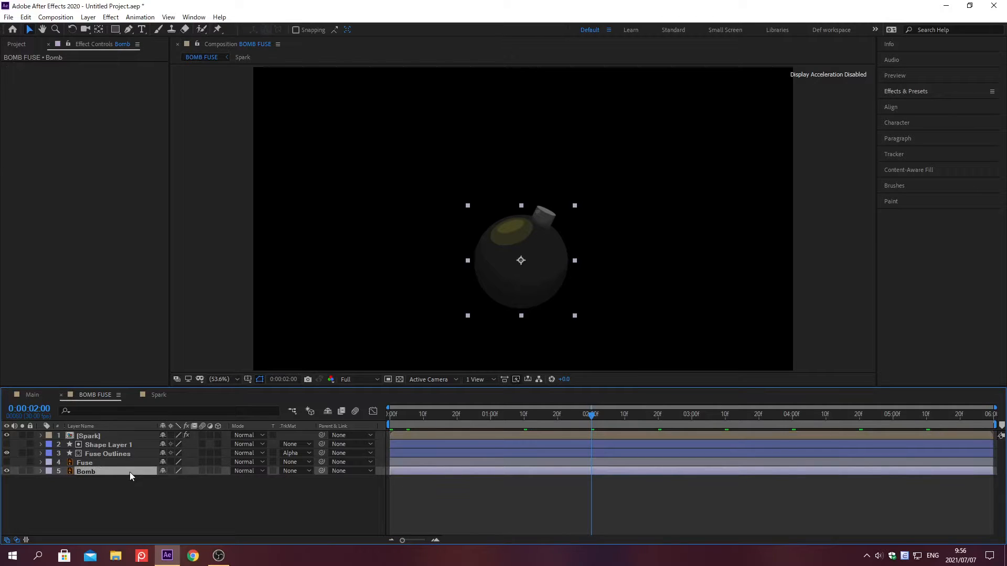
{"action": "key", "text": "s"}
{"action": "key", "text": "alt+shift+j"}
{"action": "type", "text": "0;00;01;29"}
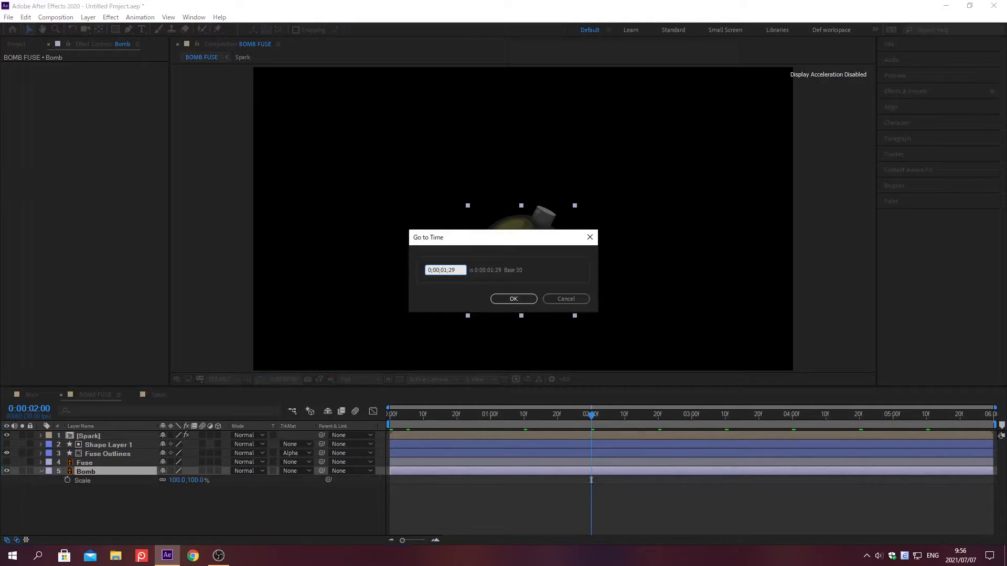
{"action": "key", "text": "Return"}
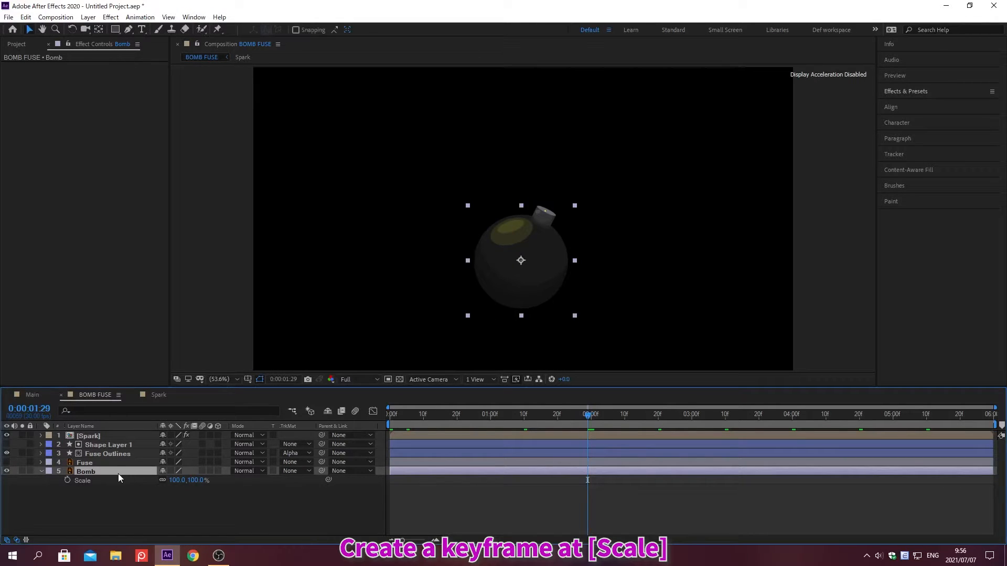
{"action": "left_click", "coordinate": [67, 480]}
At 0;00;02;01, set the Scale of the Bomb layer to 200%.
{"action": "key", "text": "alt+shift+j"}
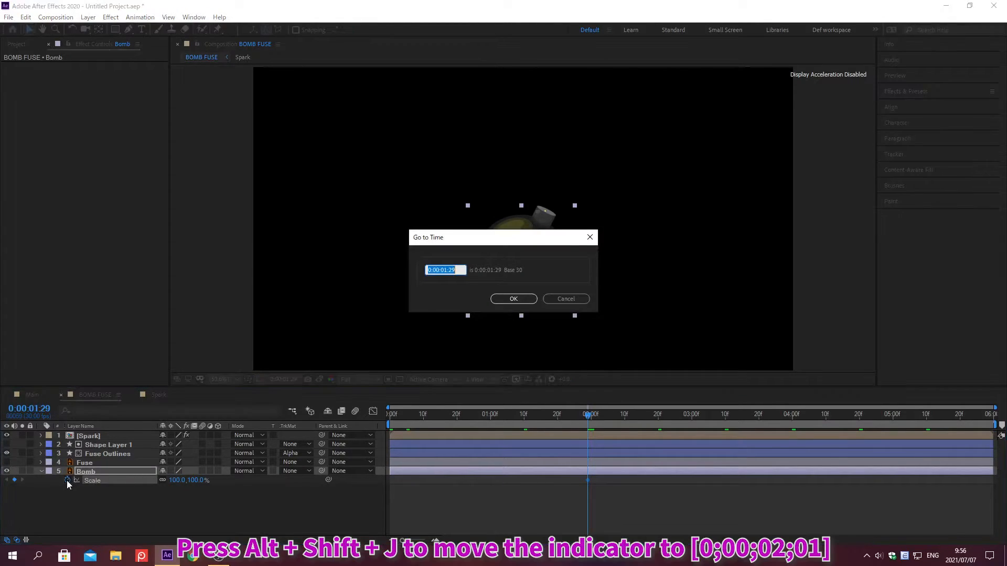
{"action": "type", "text": "0;00;02;01"}
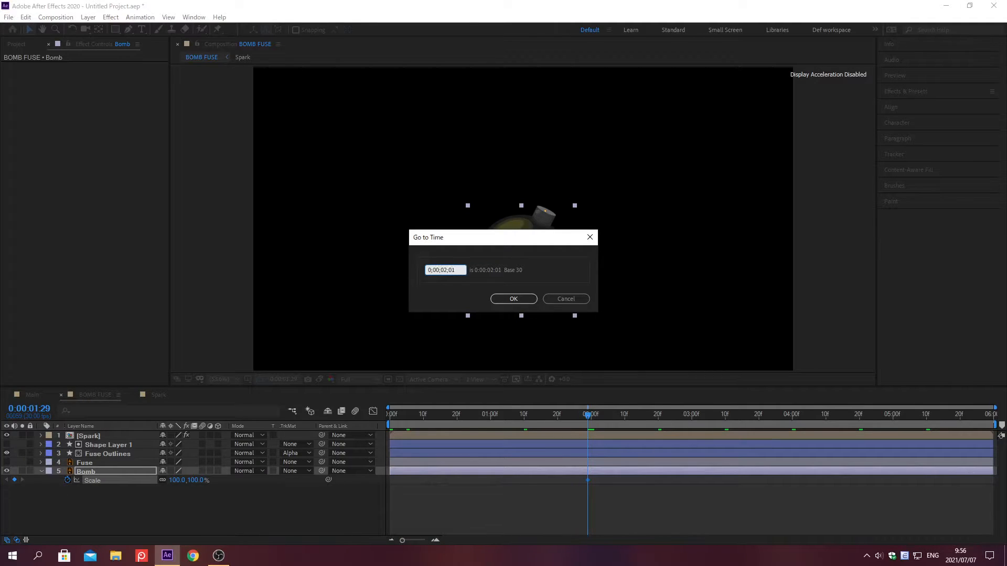
{"action": "key", "text": "Return"}
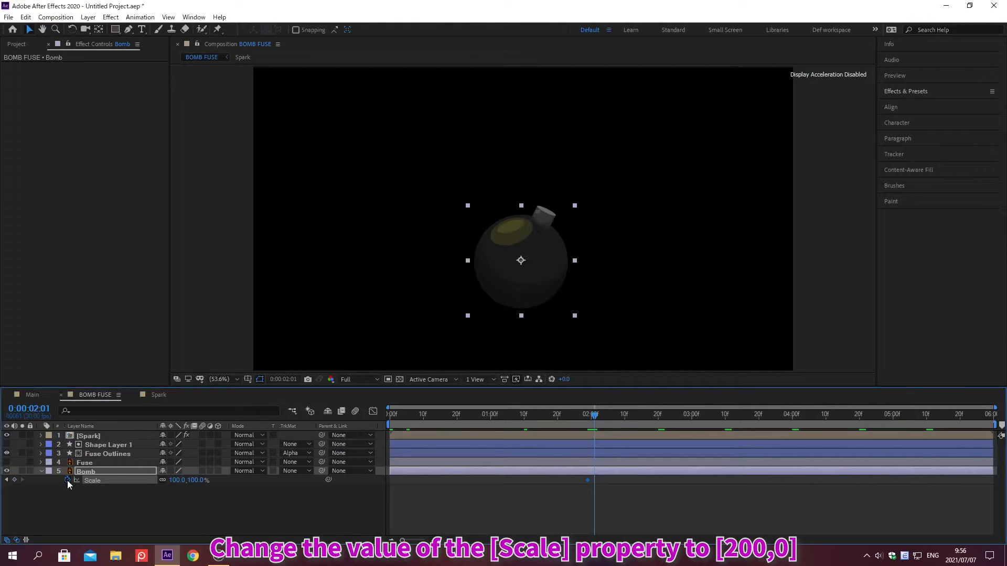
{"action": "left_click", "coordinate": [178, 480]}
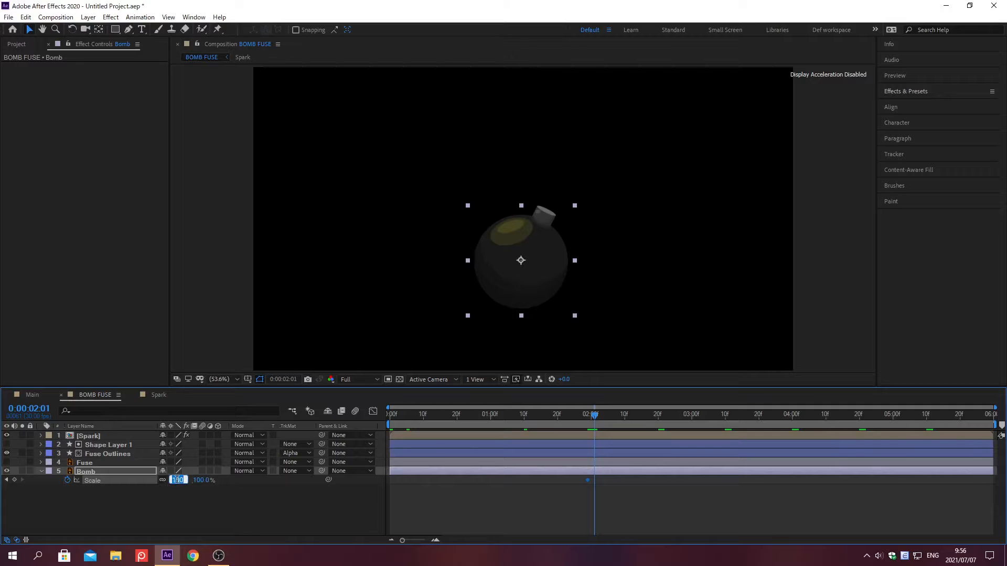
{"action": "type", "text": "200"}
{"action": "key", "text": "Return"}
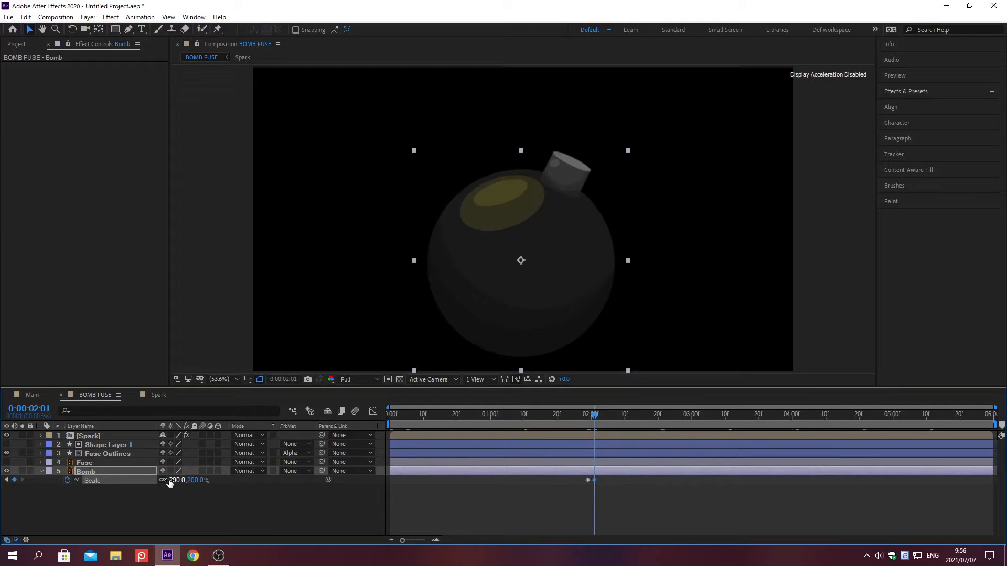
At 0;00;02;03, set the Scale of the Bomb layer to 0%.
{"action": "key", "text": "alt+shift+j"}
{"action": "type", "text": "0;00;02;03"}
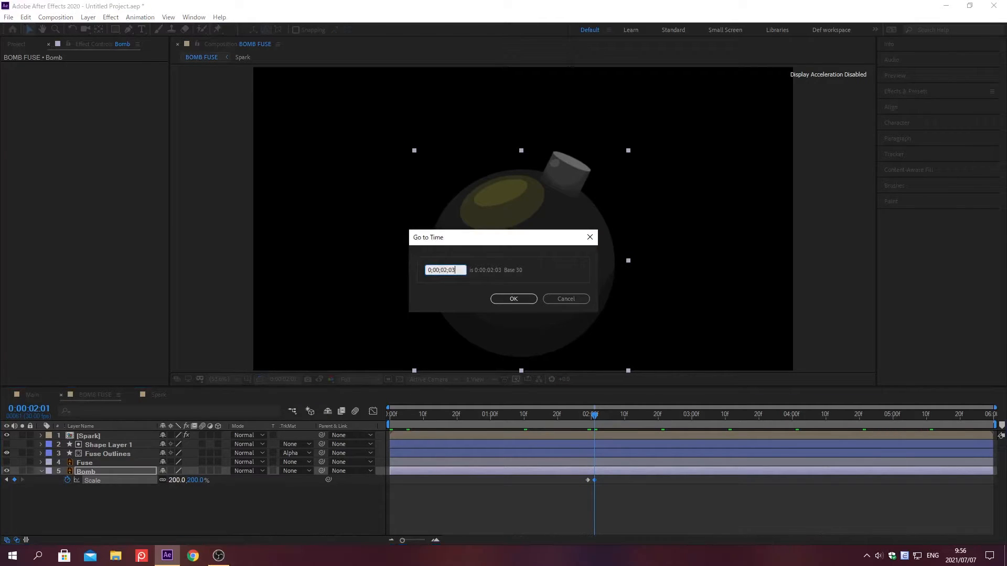
{"action": "key", "text": "Return"}
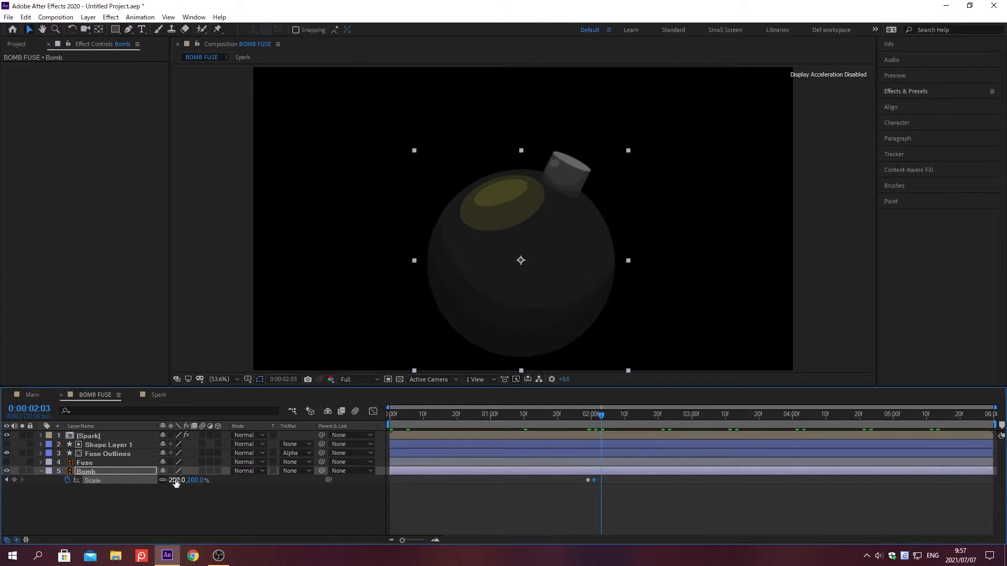
{"action": "left_click", "coordinate": [177, 480]}
{"action": "type", "text": "0"}
{"action": "key", "text": "Return"}
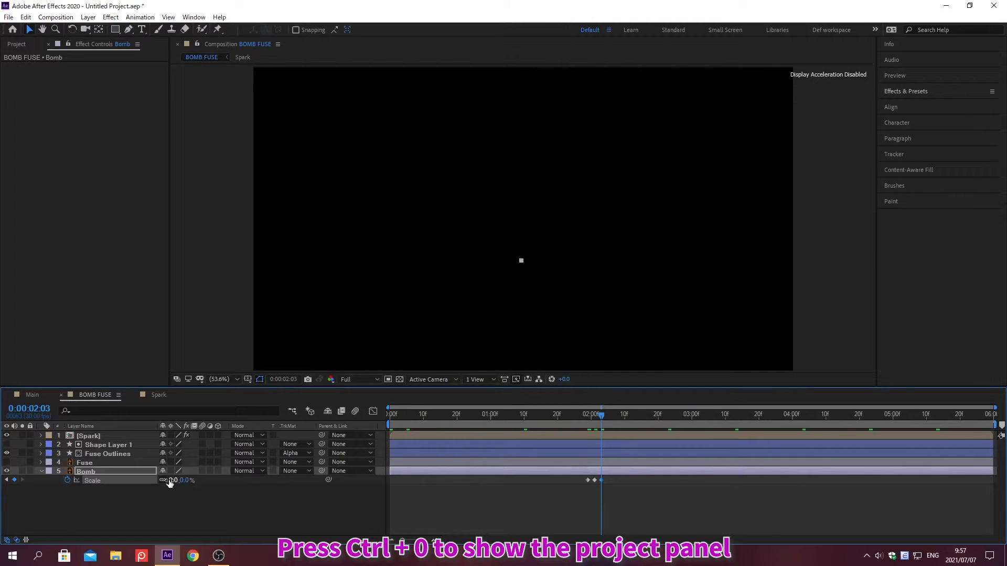
Return to the start of the timeline and create a composition named Smoke with a 0;00;06;00 duration and a black background.
{"action": "key", "text": "Home"}
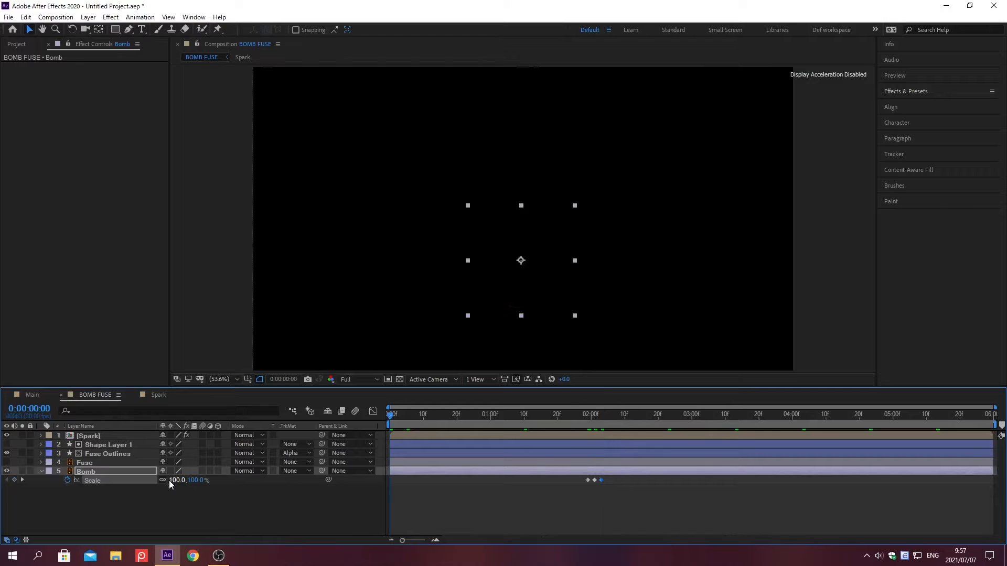
{"action": "key", "text": "ctrl+0"}
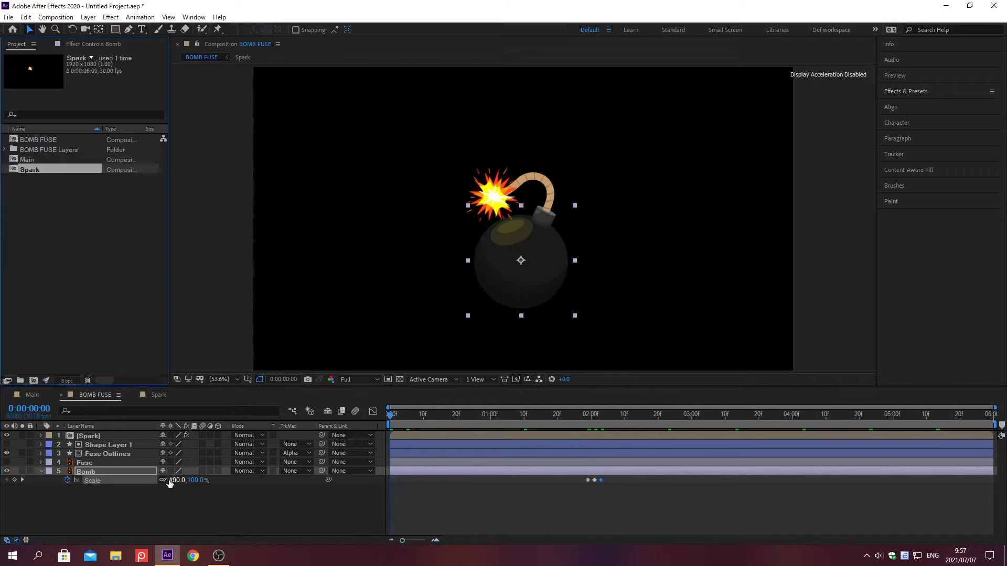
{"action": "left_click", "coordinate": [33, 381]}
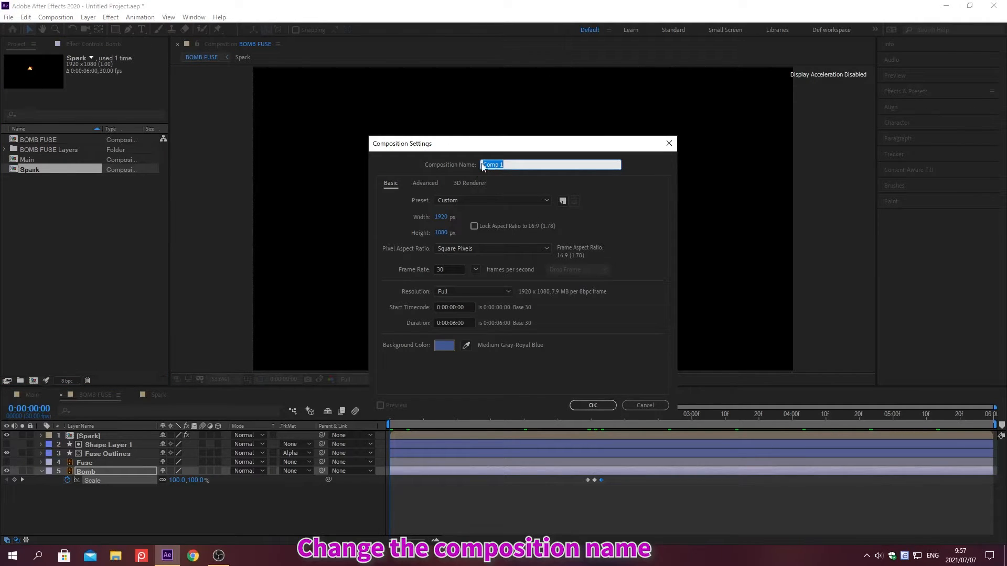
{"action": "type", "text": "Smoke"}
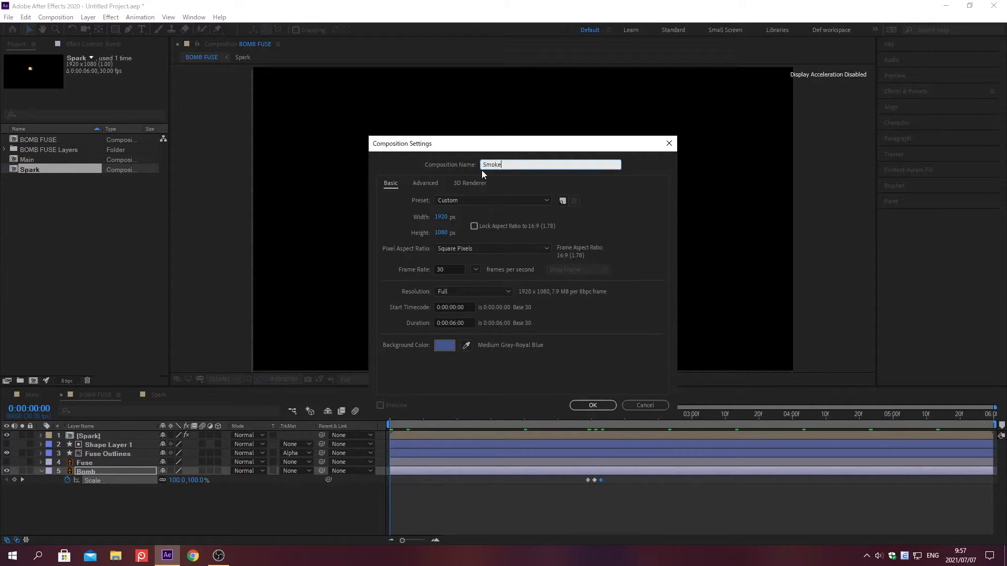
{"action": "left_click", "coordinate": [436, 322]}
{"action": "type", "text": "0;00;06;00"}
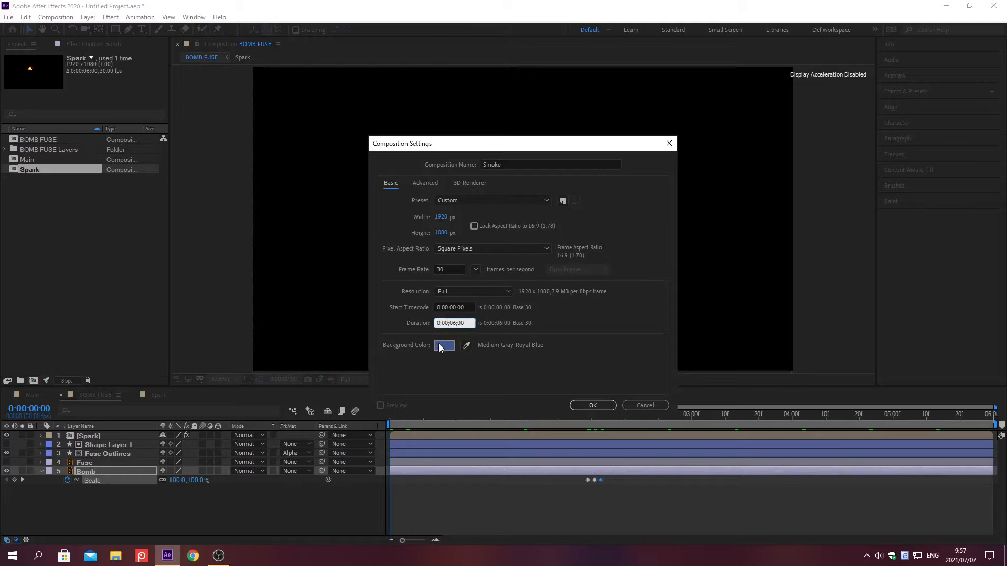
{"action": "left_click", "coordinate": [441, 348]}
{"action": "type", "text": "00000"}
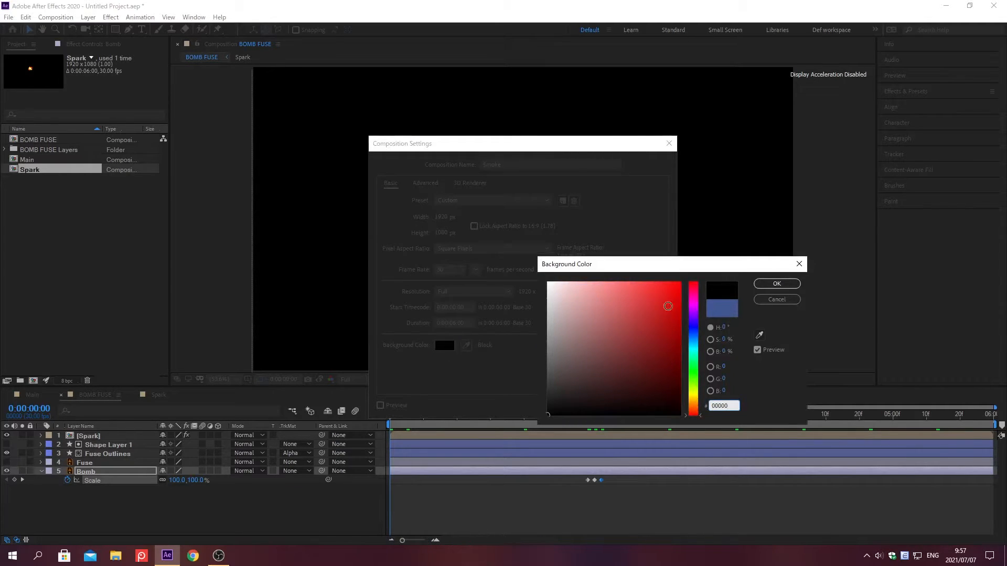
{"action": "left_click", "coordinate": [776, 285]}
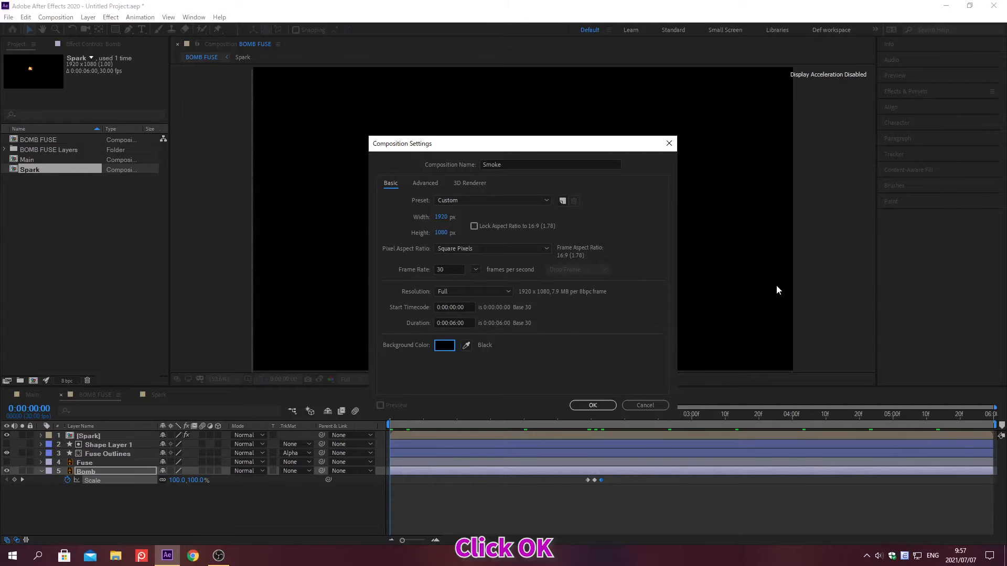
{"action": "left_click", "coordinate": [593, 406]}
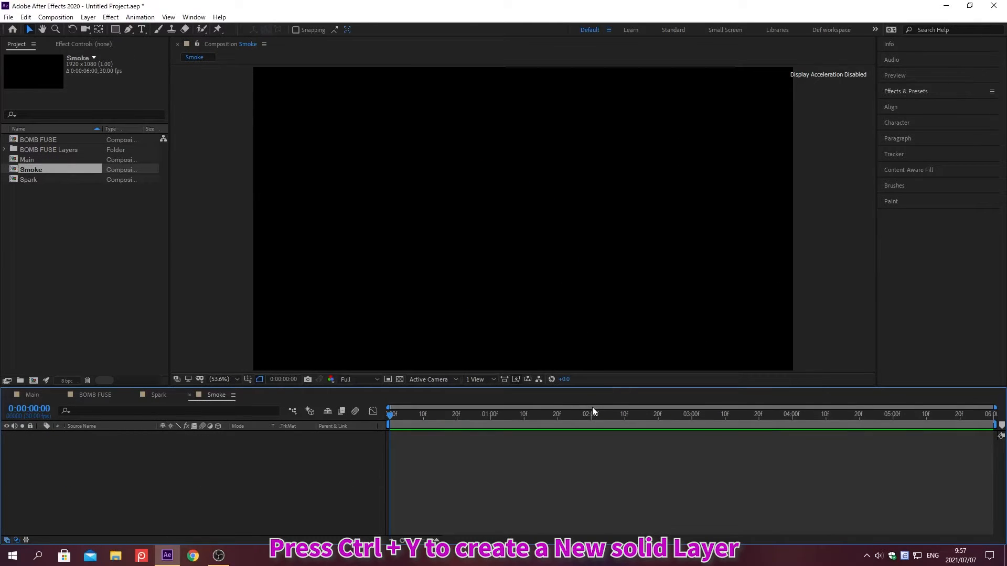
Create a solid layer with the default settings in the Smoke composition and rename it Smoke 1.
{"action": "key", "text": "ctrl+y"}
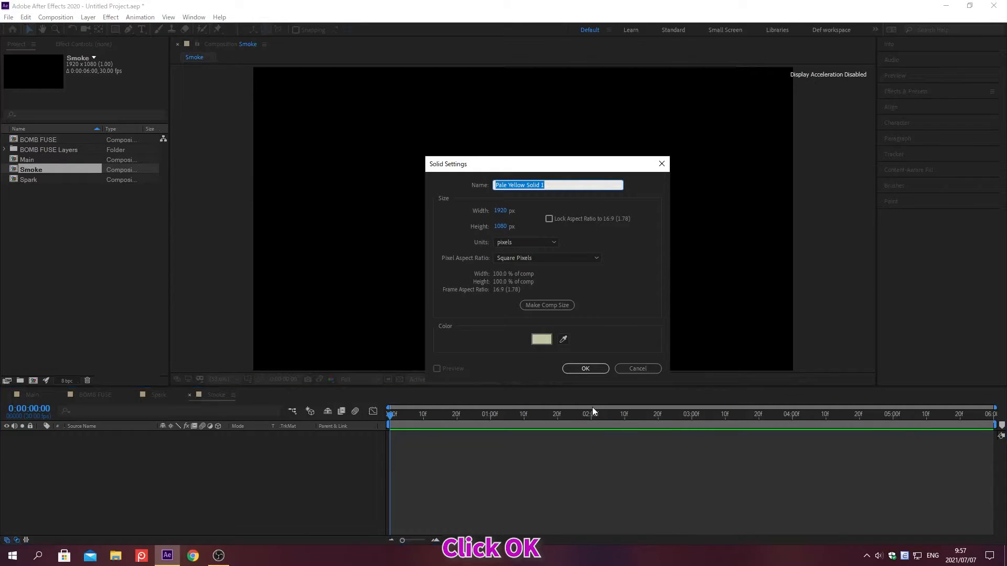
{"action": "left_click", "coordinate": [585, 370]}
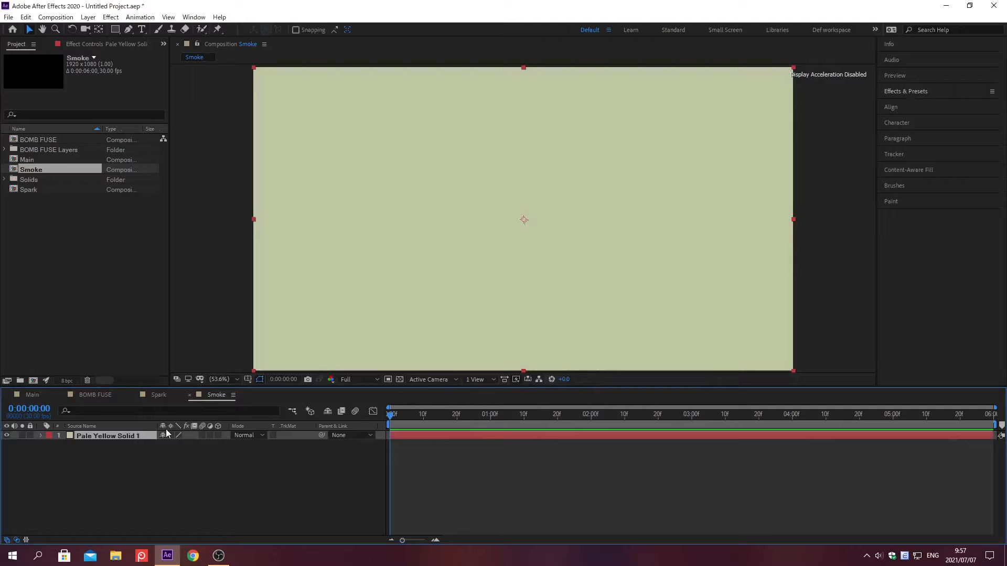
{"action": "key", "text": "Return"}
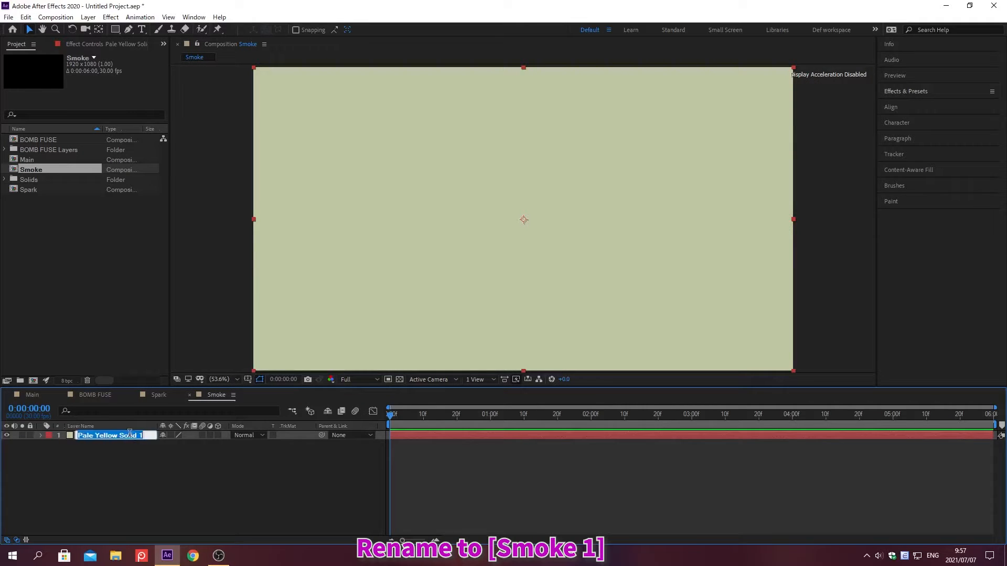
{"action": "type", "text": "Smoke 1"}
{"action": "key", "text": "Return"}
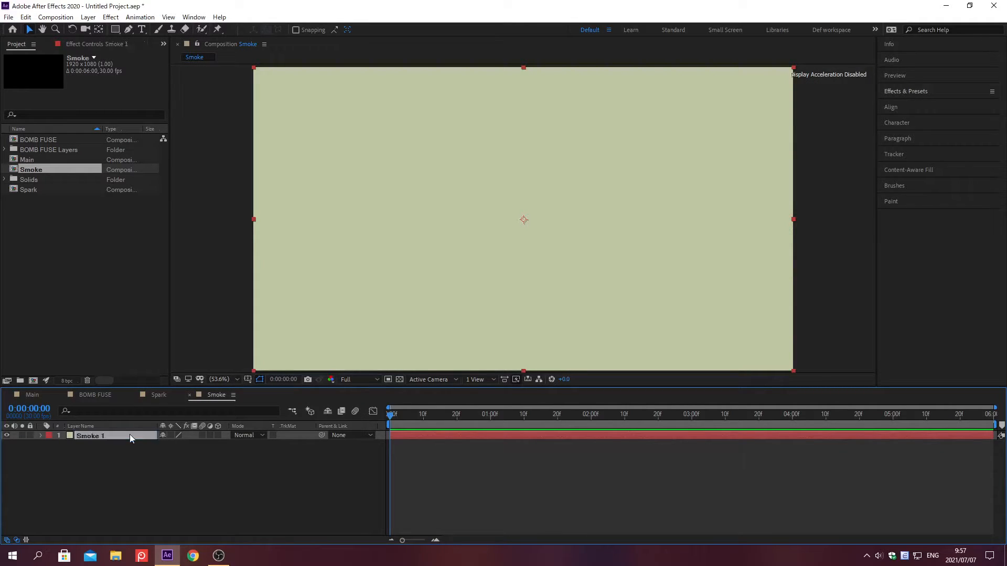
Find the CC Particle World effect and apply it to the Smoke 1 layer.
{"action": "left_click", "coordinate": [907, 92]}
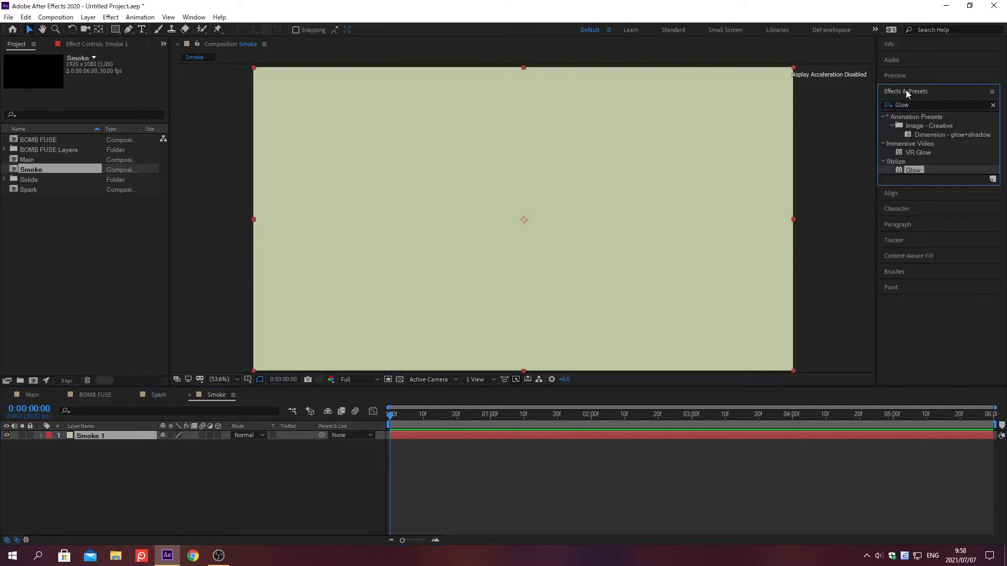
{"action": "left_click", "coordinate": [993, 105]}
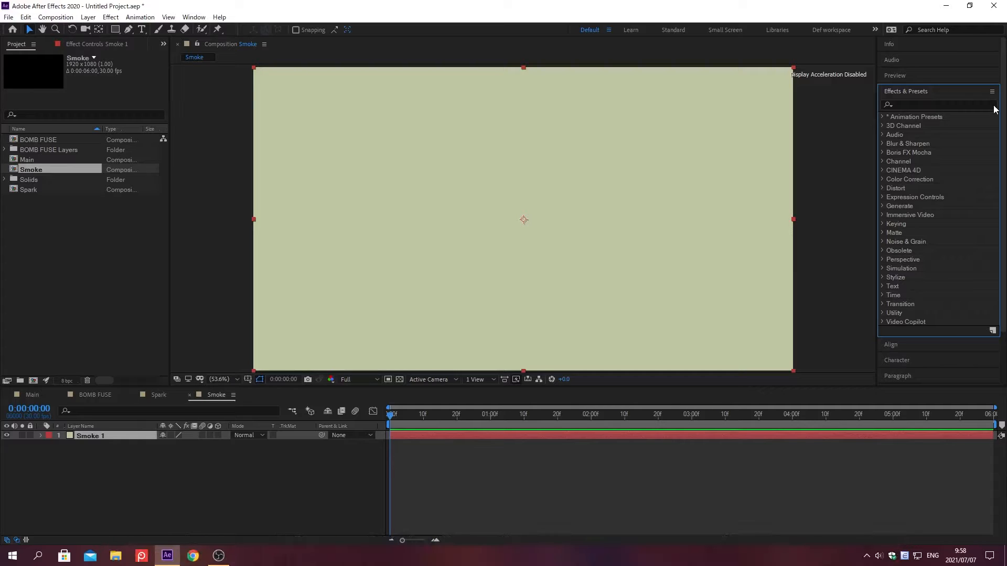
{"action": "left_click", "coordinate": [906, 104]}
{"action": "type", "text": "CC Part"}
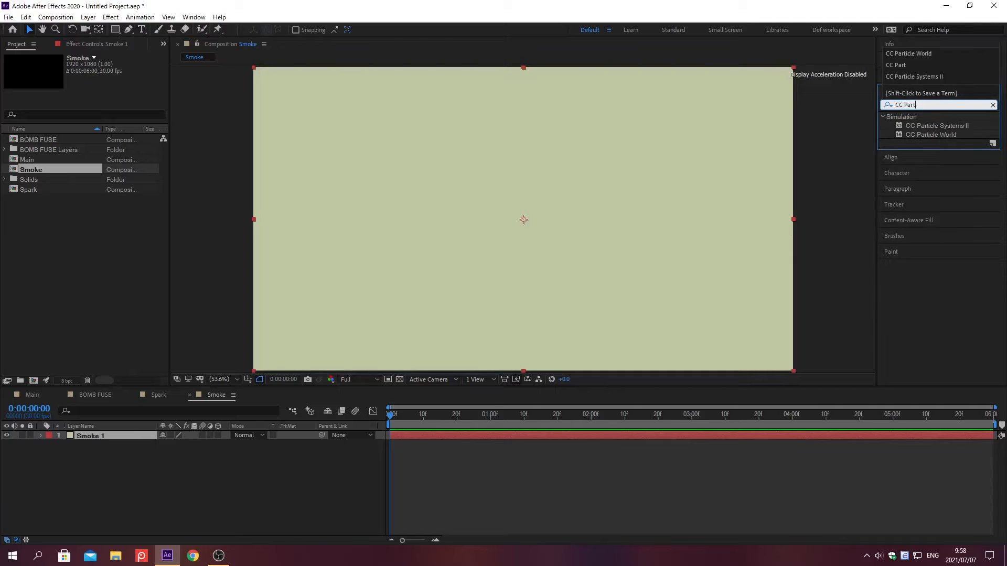
{"action": "type", "text": "icle World"}
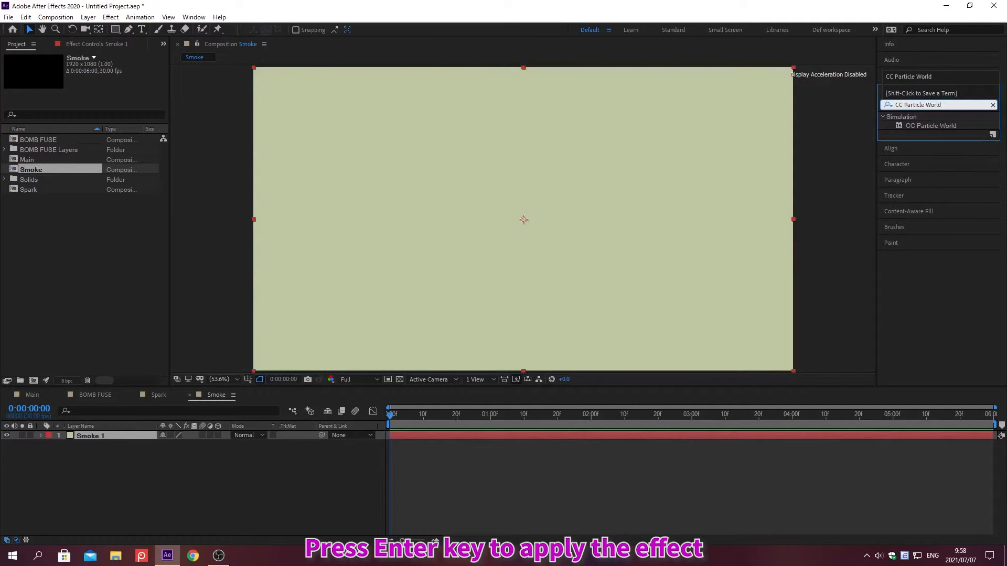
{"action": "key", "text": "Return"}
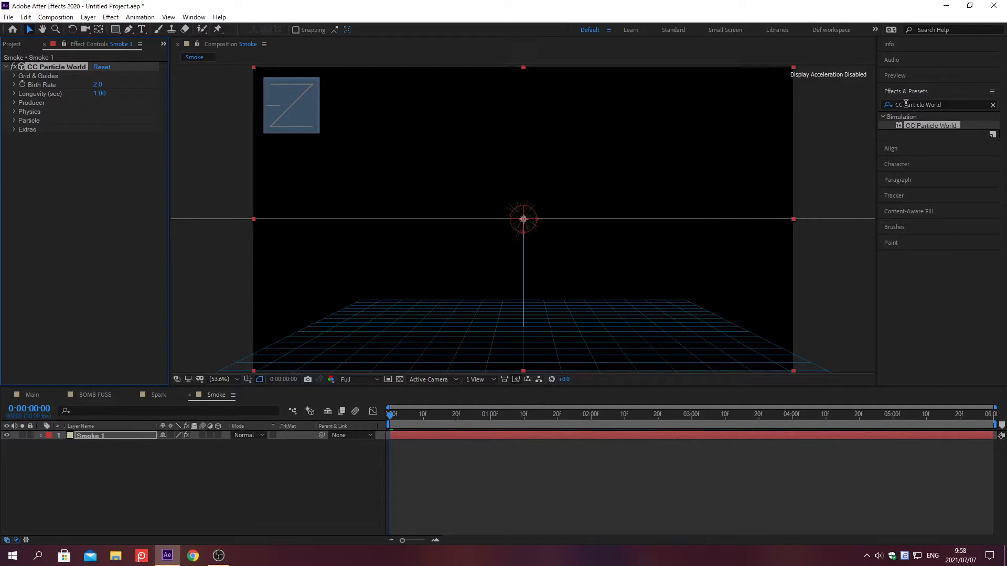
{"action": "left_click", "coordinate": [905, 91]}
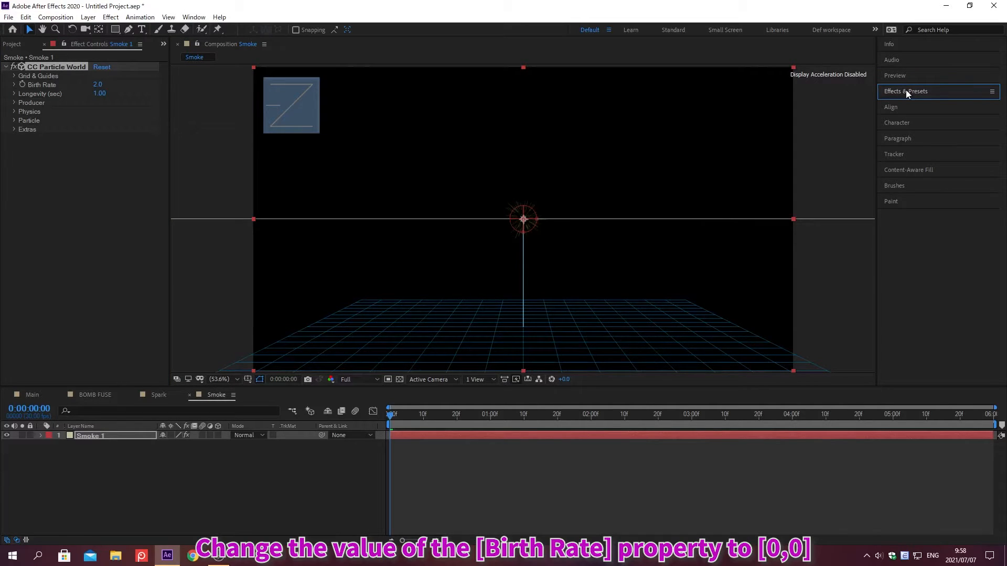
Set the Birth Rate of CC Particle World to 0 and its Longevity to 3.5 seconds.
{"action": "left_click", "coordinate": [97, 85]}
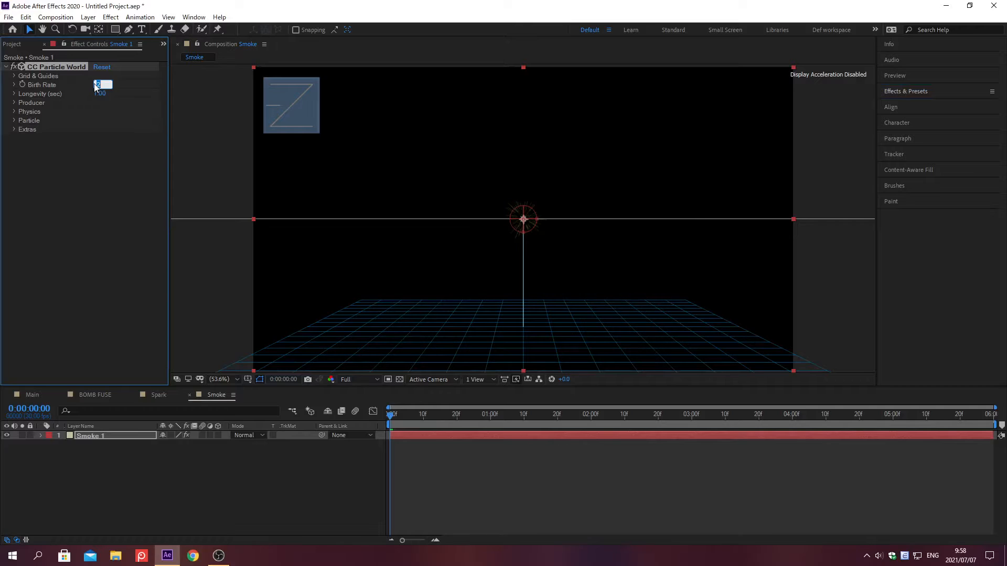
{"action": "type", "text": "0"}
{"action": "key", "text": "Return"}
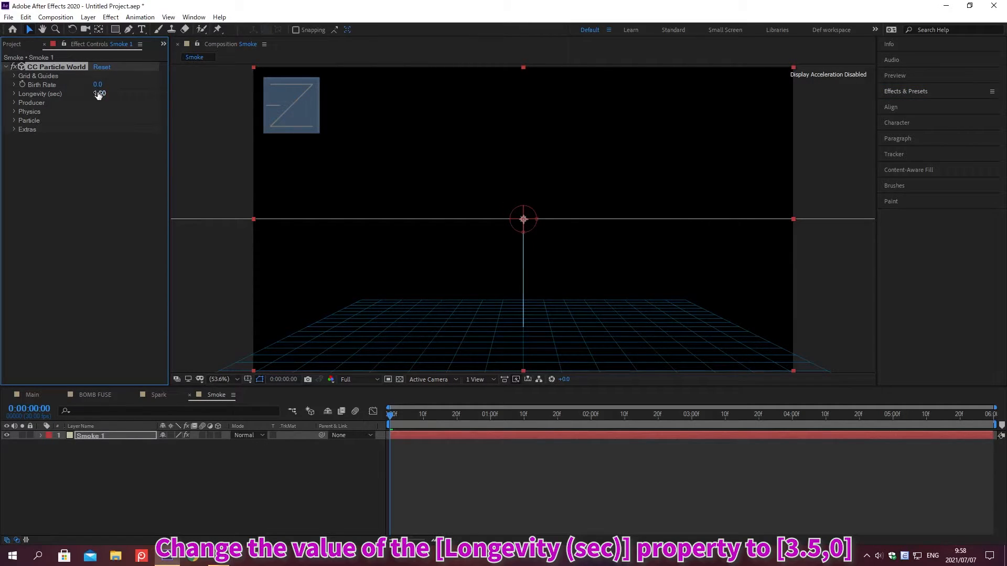
{"action": "left_click", "coordinate": [98, 93]}
{"action": "type", "text": "3.5"}
{"action": "key", "text": "Return"}
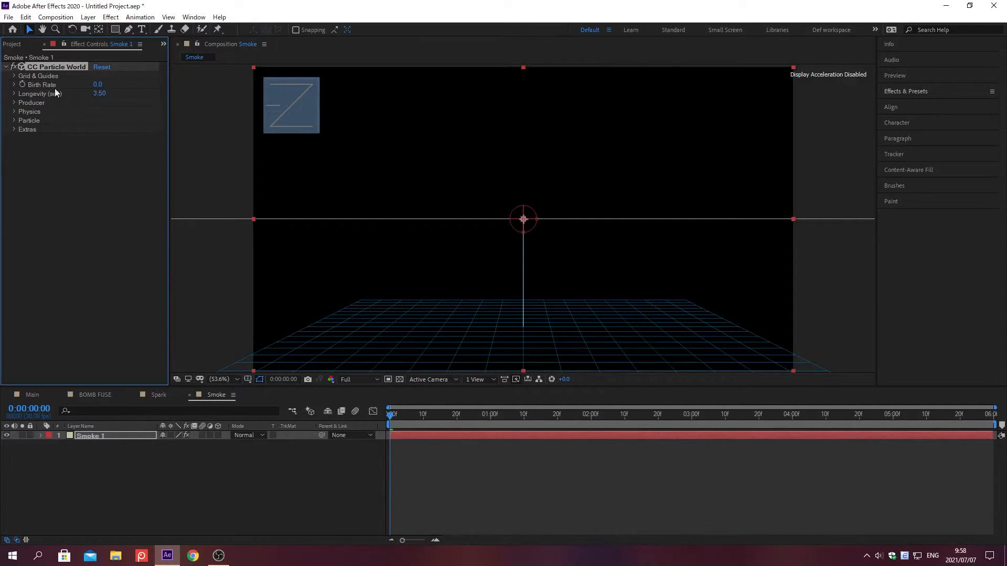
Set both Radius X and Radius Y of the CC Particle World producer to 0.
{"action": "left_click", "coordinate": [14, 104]}
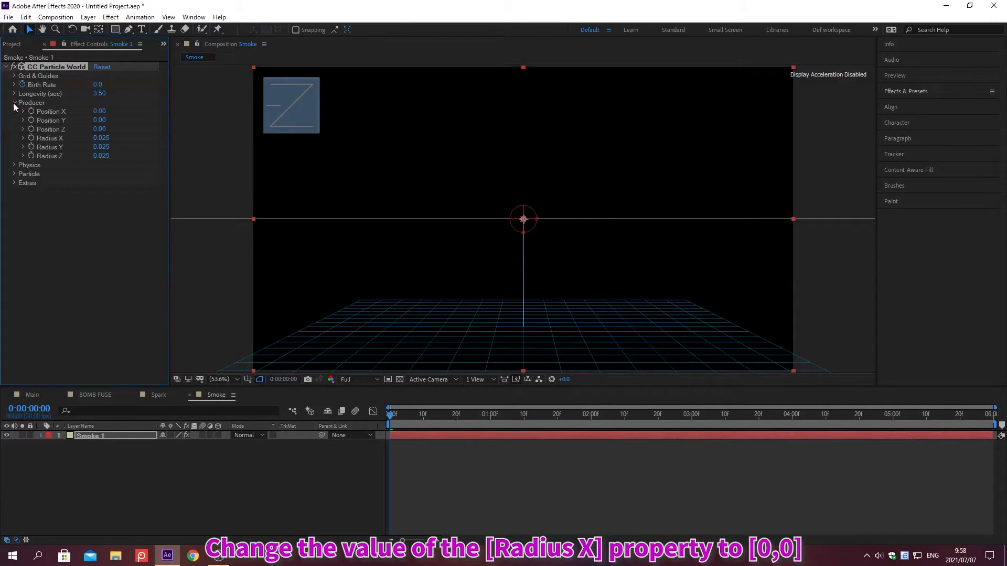
{"action": "left_click", "coordinate": [97, 137]}
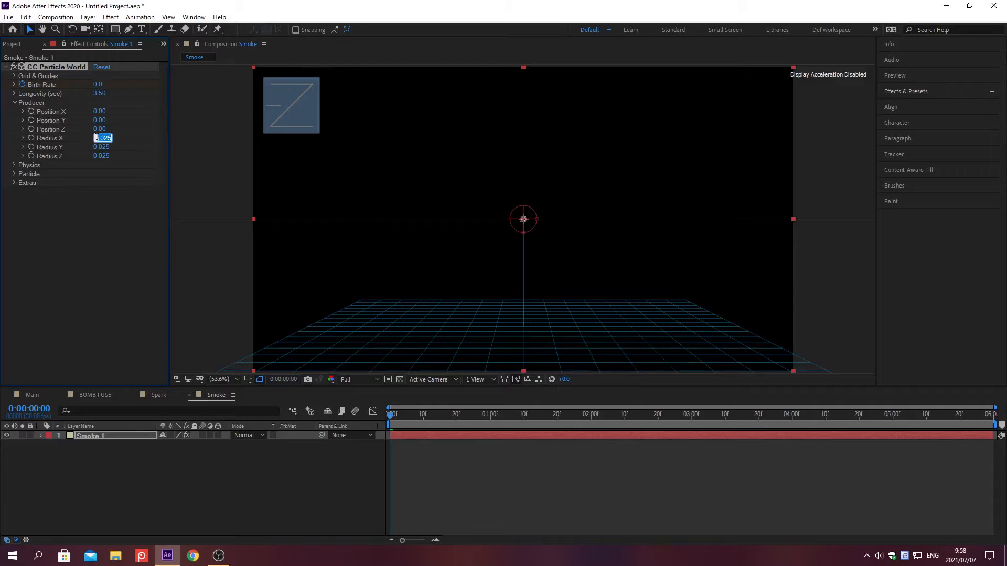
{"action": "type", "text": "0"}
{"action": "key", "text": "Return"}
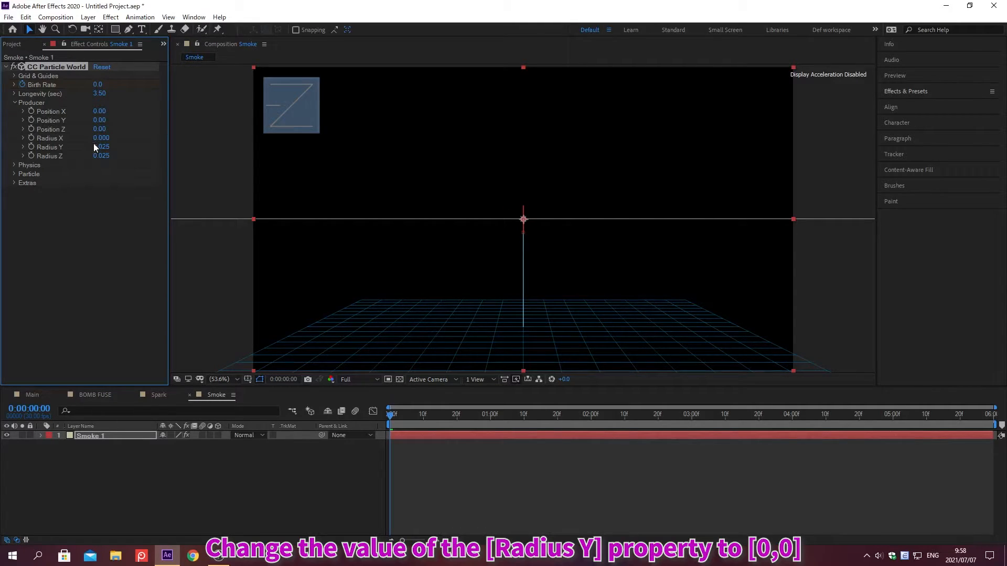
{"action": "left_click", "coordinate": [97, 147]}
{"action": "type", "text": "0"}
{"action": "key", "text": "Return"}
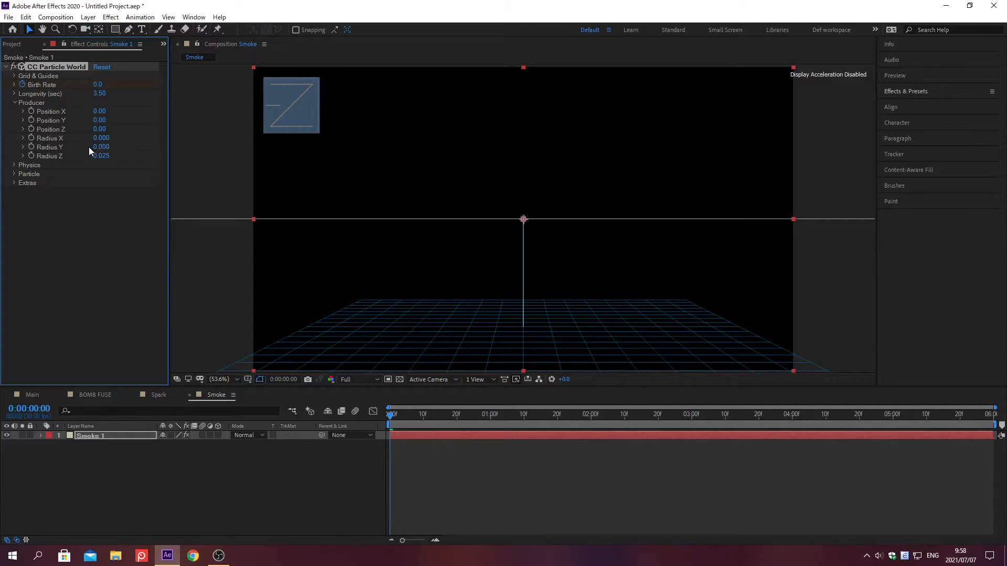
{"action": "left_click", "coordinate": [15, 103]}
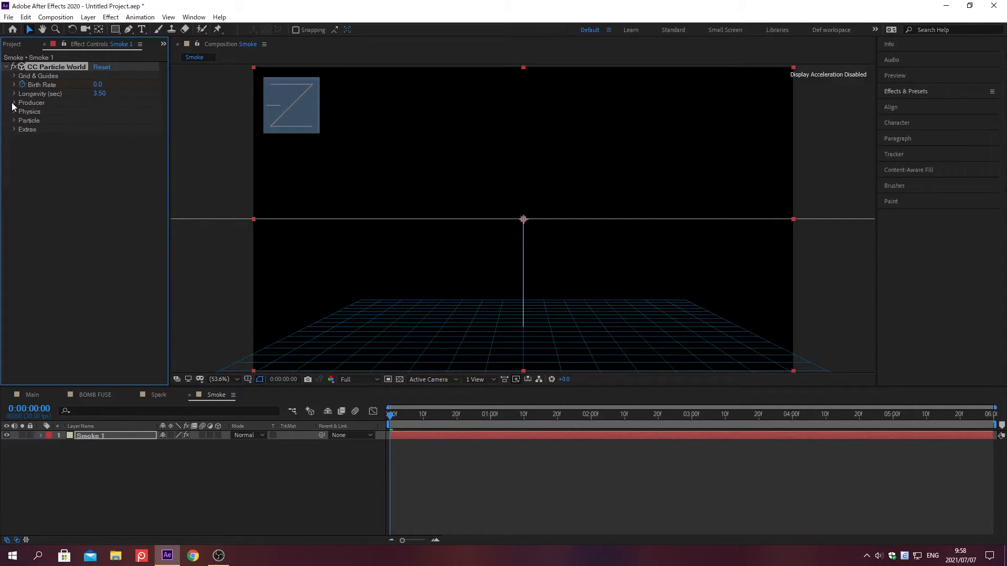
In the CC Particle World physics settings, set Resistance to 4.6, Velocity to 0 and Gravity to 0.
{"action": "left_click", "coordinate": [13, 112]}
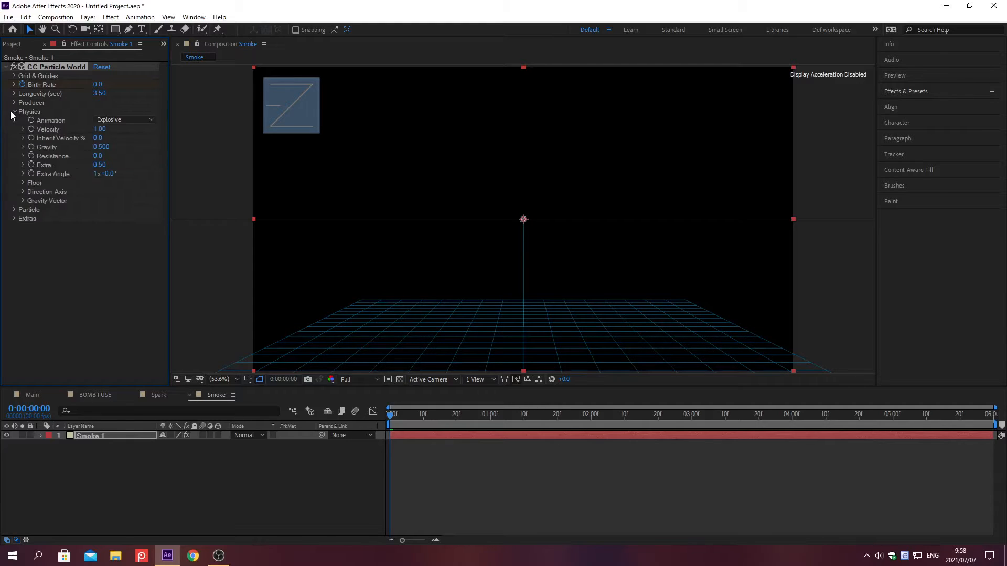
{"action": "left_click", "coordinate": [97, 156]}
{"action": "type", "text": "4.6"}
{"action": "key", "text": "Return"}
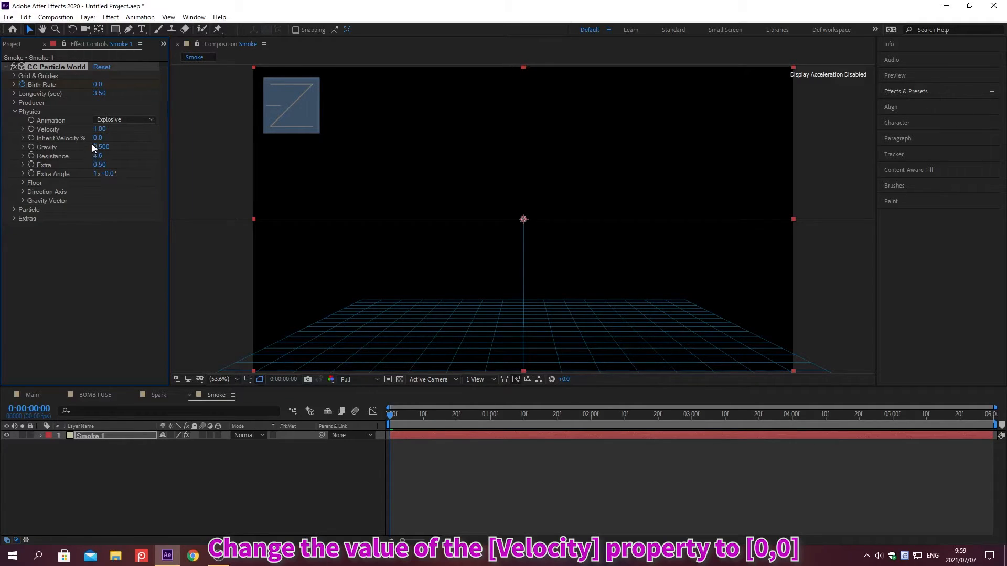
{"action": "left_click", "coordinate": [98, 129]}
{"action": "type", "text": "0"}
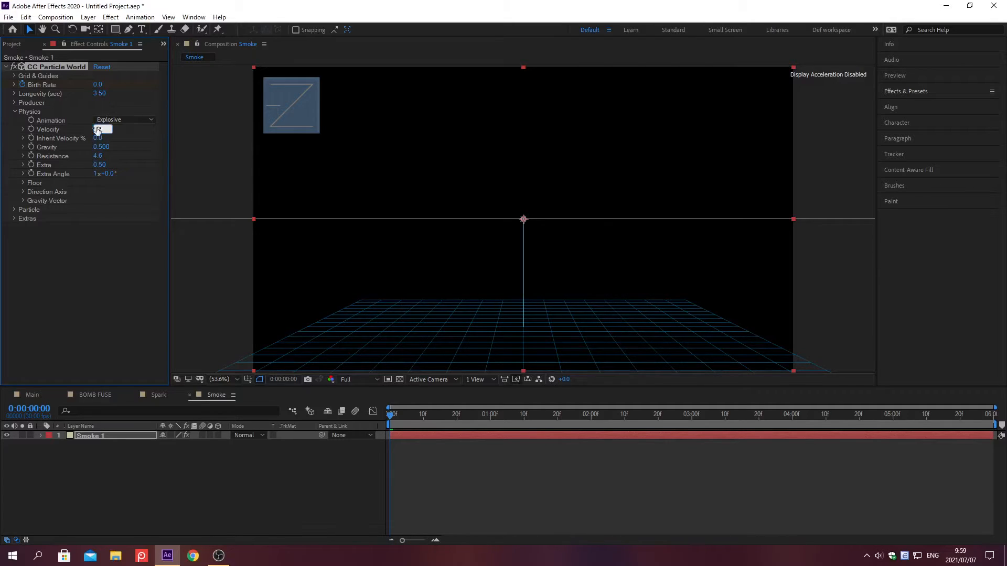
{"action": "key", "text": "Return"}
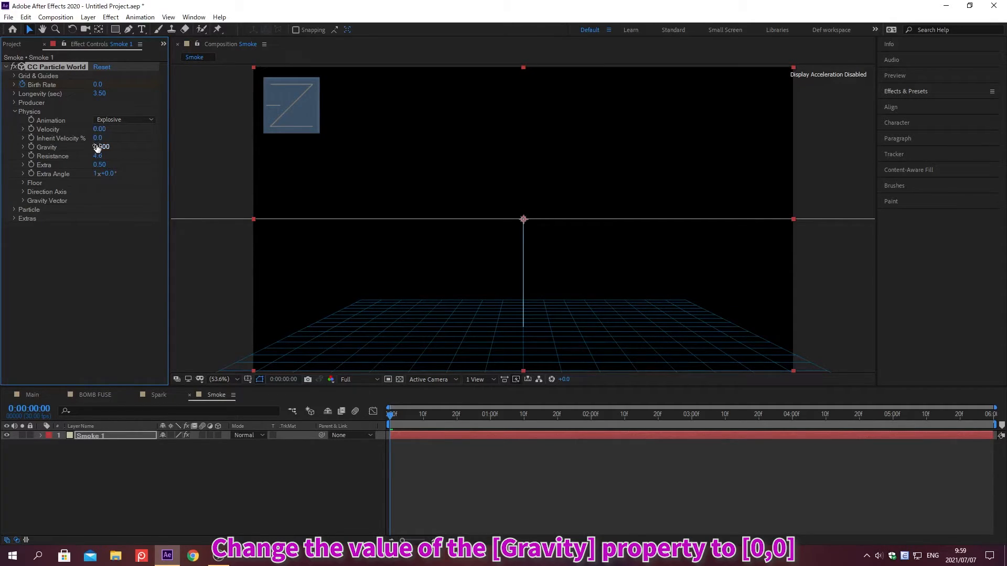
{"action": "left_click", "coordinate": [100, 147]}
{"action": "type", "text": "0"}
{"action": "key", "text": "Return"}
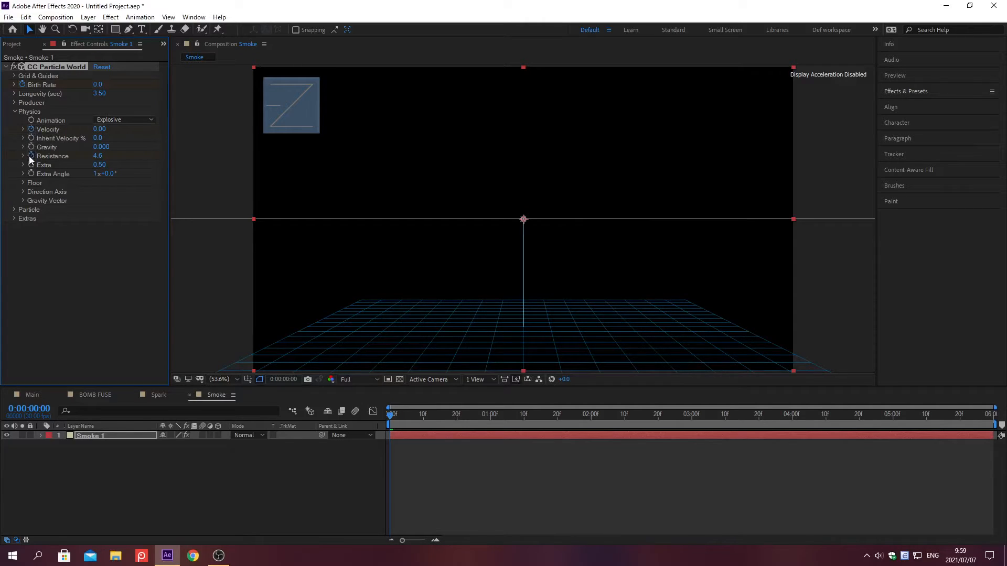
{"action": "left_click", "coordinate": [14, 112]}
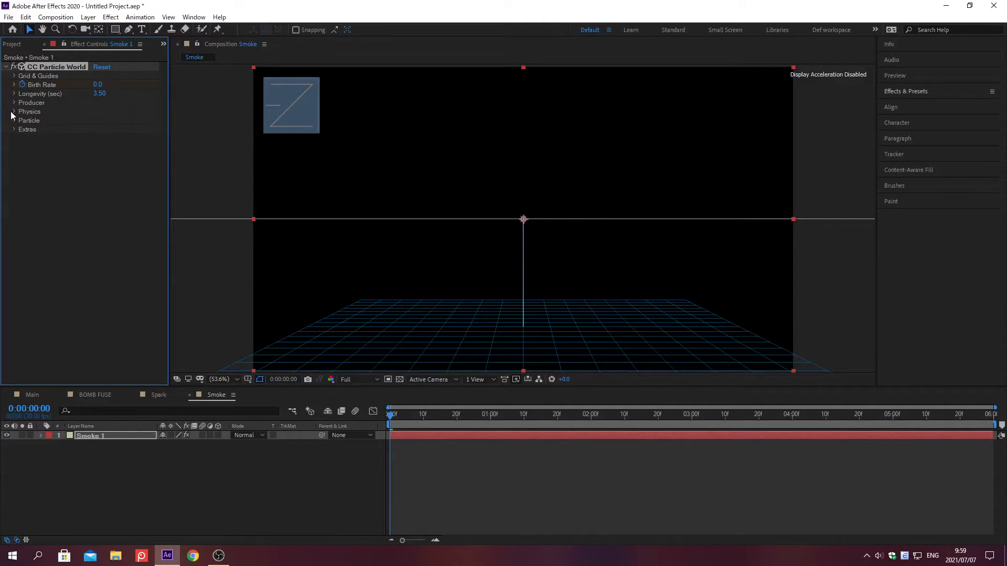
Change the particle type of CC Particle World to Lens Convex.
{"action": "left_click", "coordinate": [14, 121]}
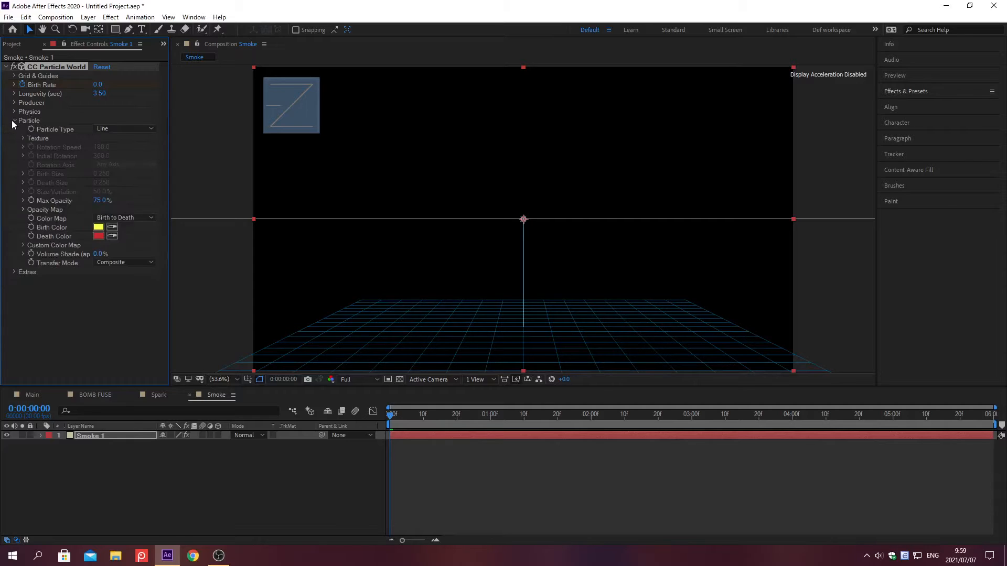
{"action": "left_click", "coordinate": [149, 131]}
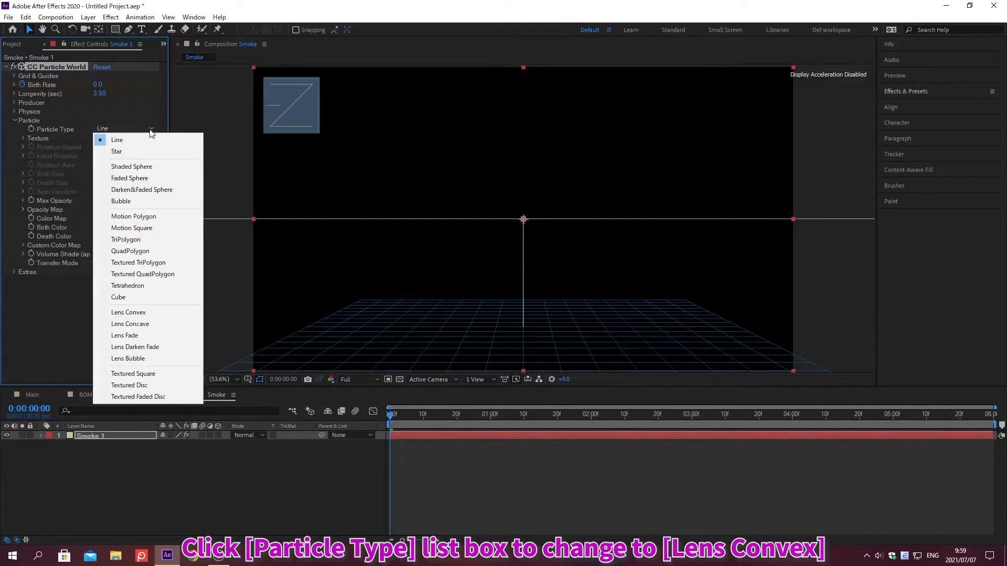
{"action": "left_click", "coordinate": [130, 313]}
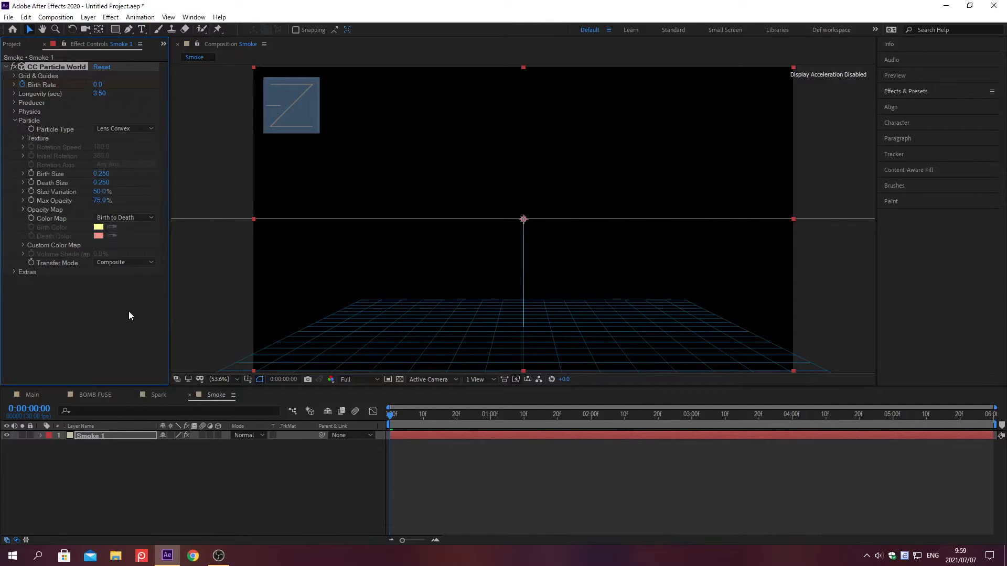
Set the particles' Birth Size and Death Size to 0 and their Size Variation to 100%.
{"action": "left_click", "coordinate": [101, 174]}
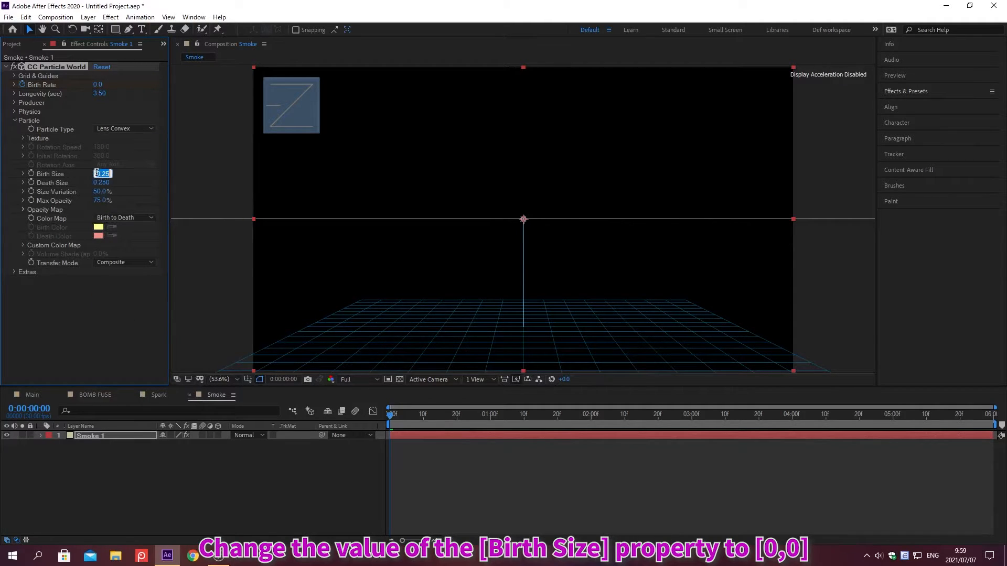
{"action": "type", "text": "000"}
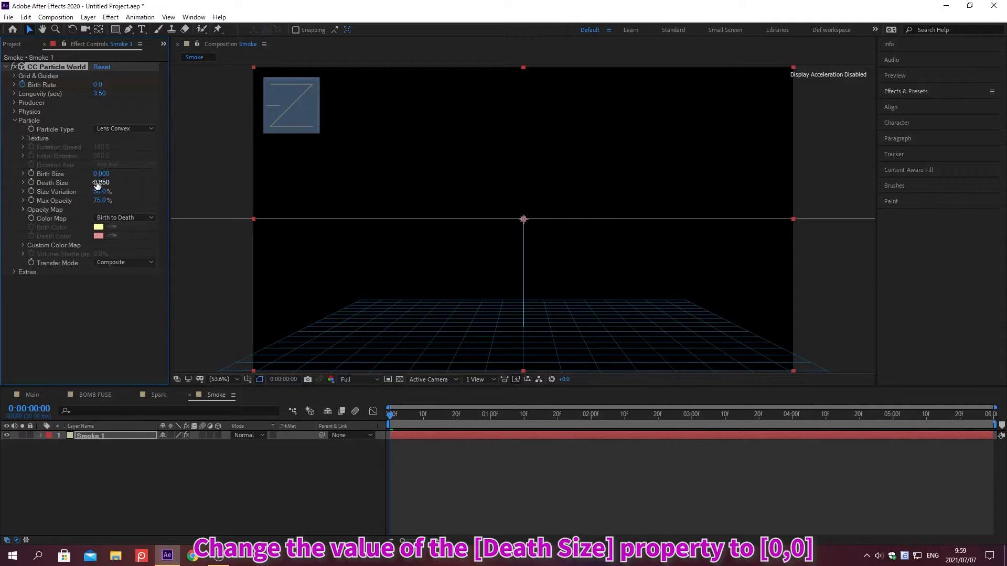
{"action": "left_click", "coordinate": [97, 181]}
{"action": "type", "text": "0"}
{"action": "key", "text": "Return"}
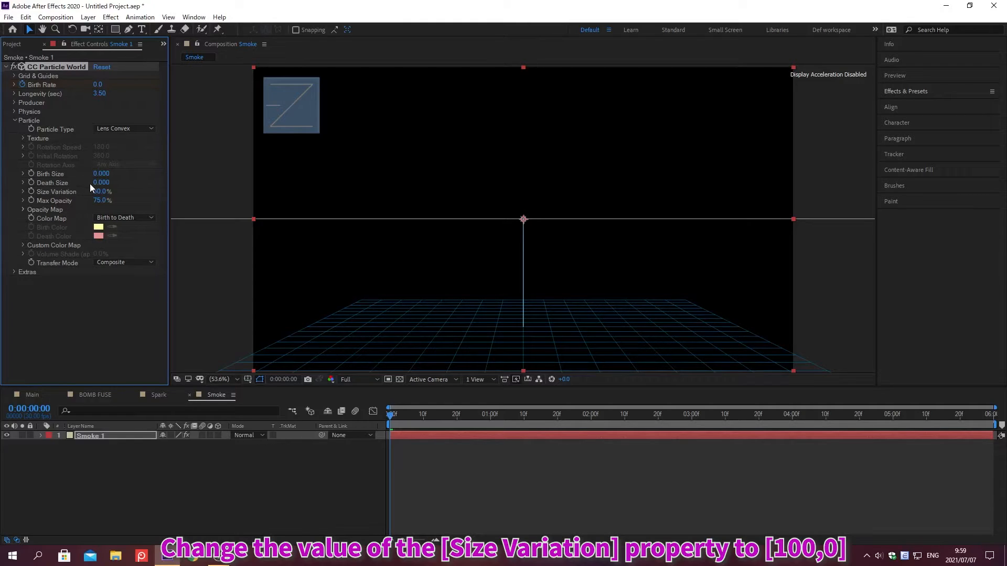
{"action": "left_click", "coordinate": [96, 191]}
{"action": "type", "text": "1"}
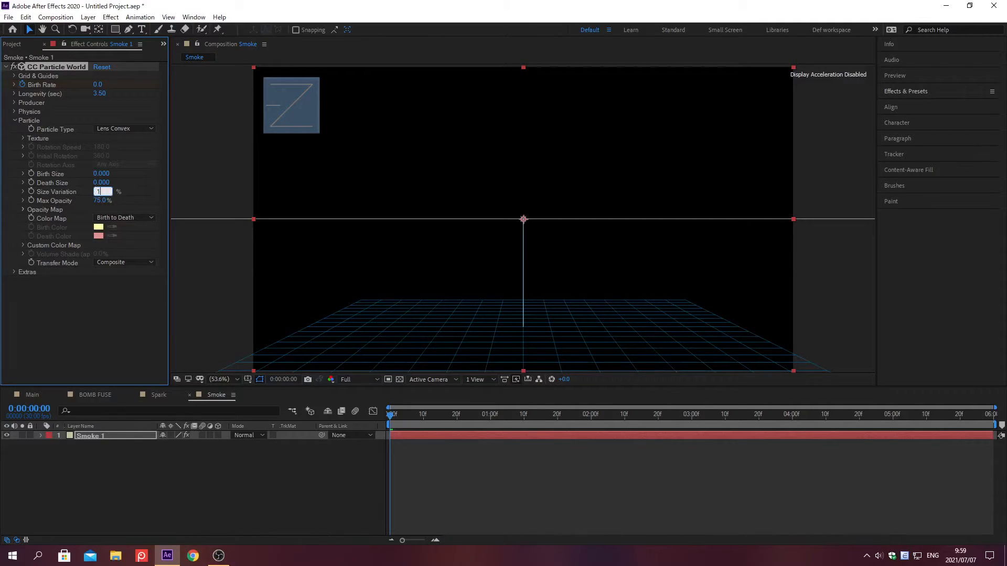
{"action": "type", "text": "00"}
{"action": "key", "text": "Return"}
{"action": "left_click", "coordinate": [13, 121]}
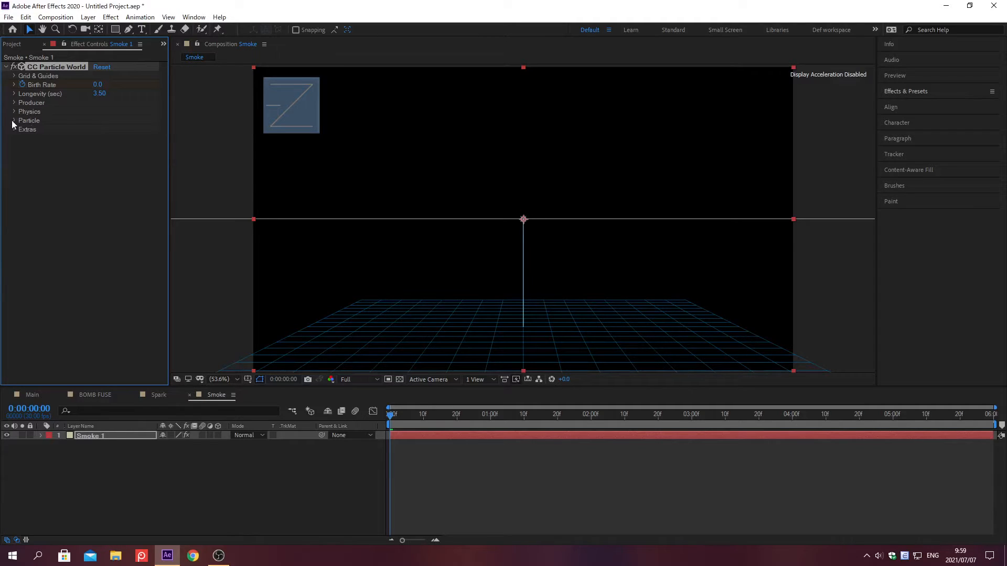
Set the Random Seed of CC Particle World to 420.
{"action": "left_click", "coordinate": [13, 130]}
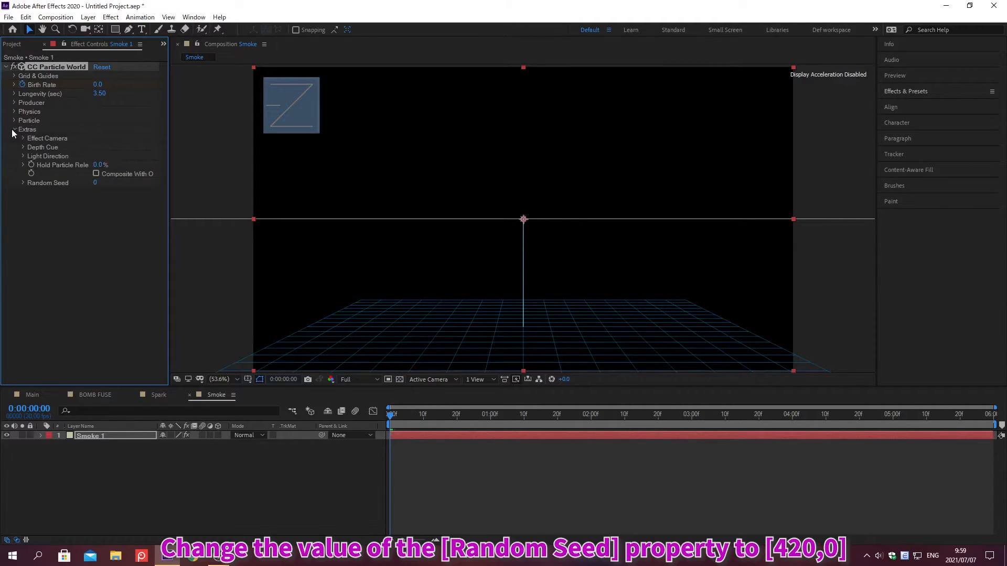
{"action": "left_click", "coordinate": [94, 182]}
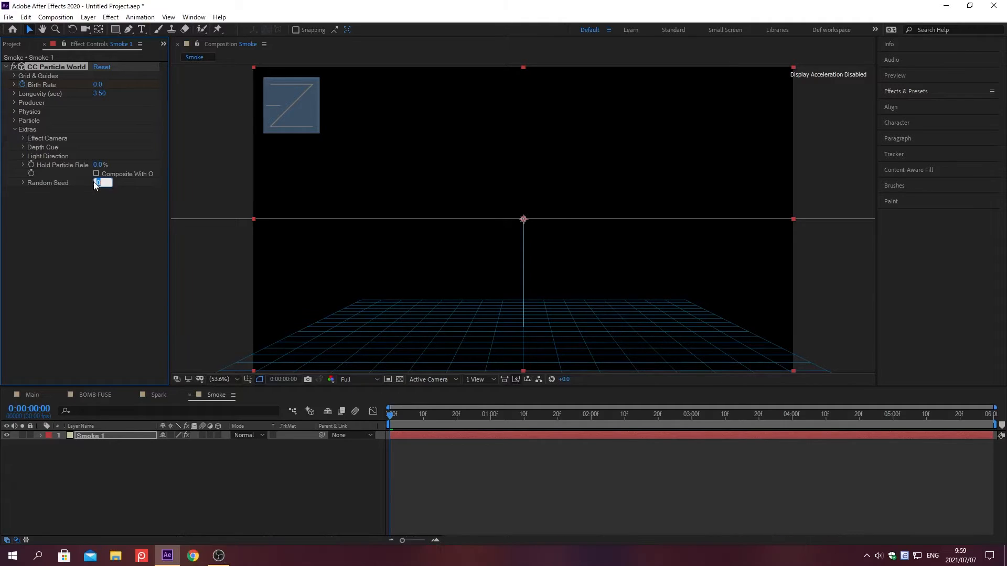
{"action": "type", "text": "420"}
{"action": "key", "text": "Return"}
Show only the keyframed properties of the Smoke 1 layer and keyframe Birth Rate at 23 at time 0;00;00;05.
{"action": "left_click", "coordinate": [130, 435]}
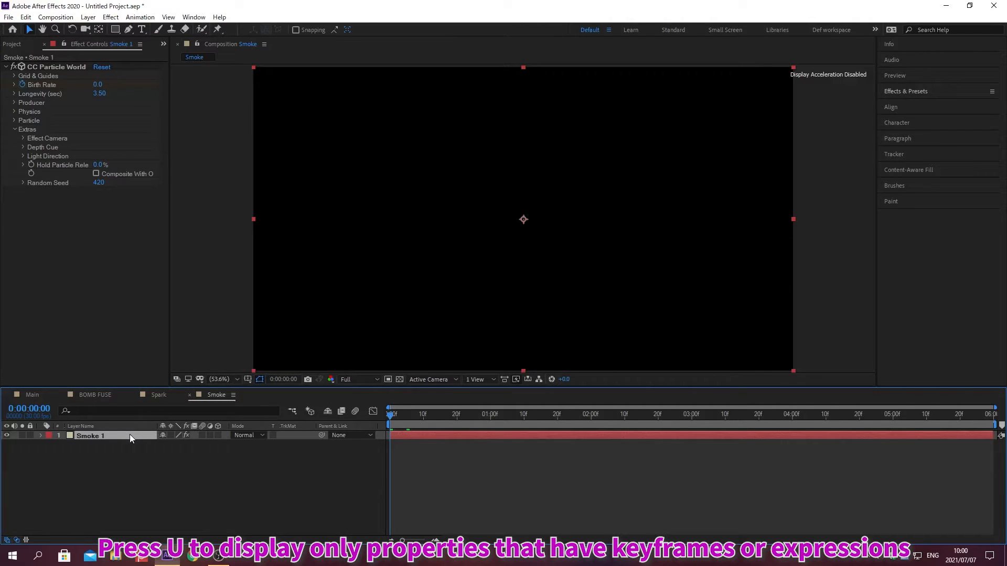
{"action": "key", "text": "u"}
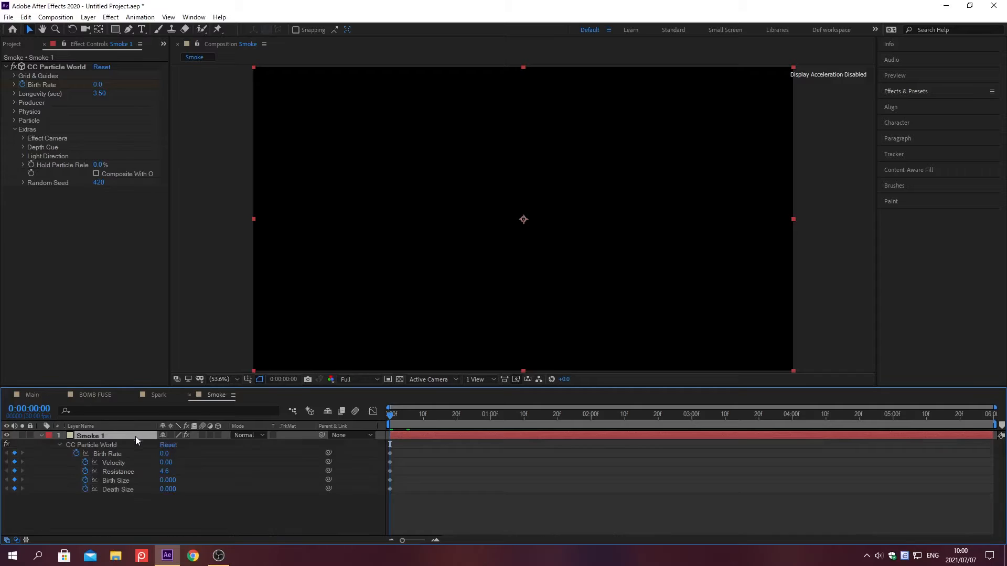
{"action": "key", "text": "alt+shift+j"}
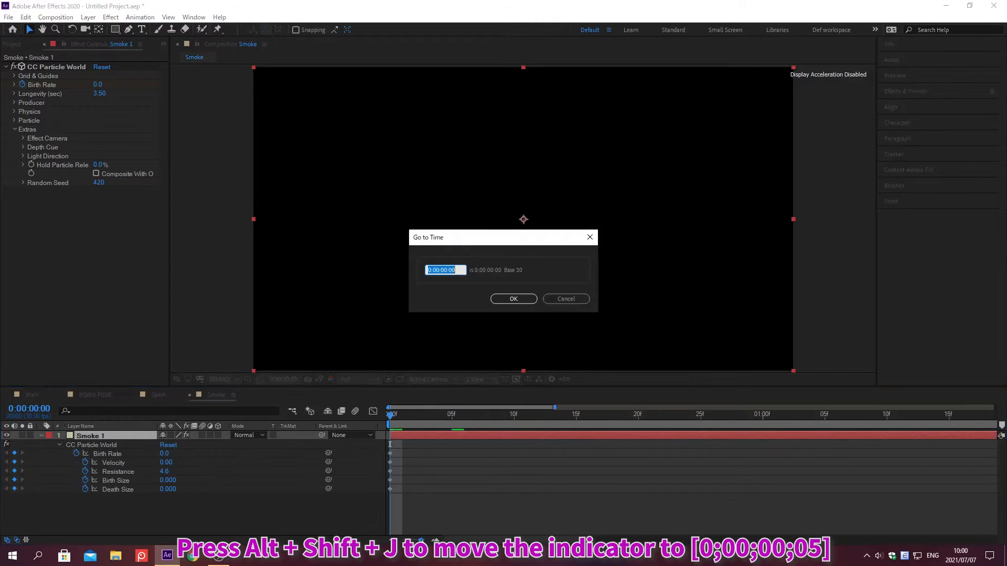
{"action": "type", "text": "0;00;00;05"}
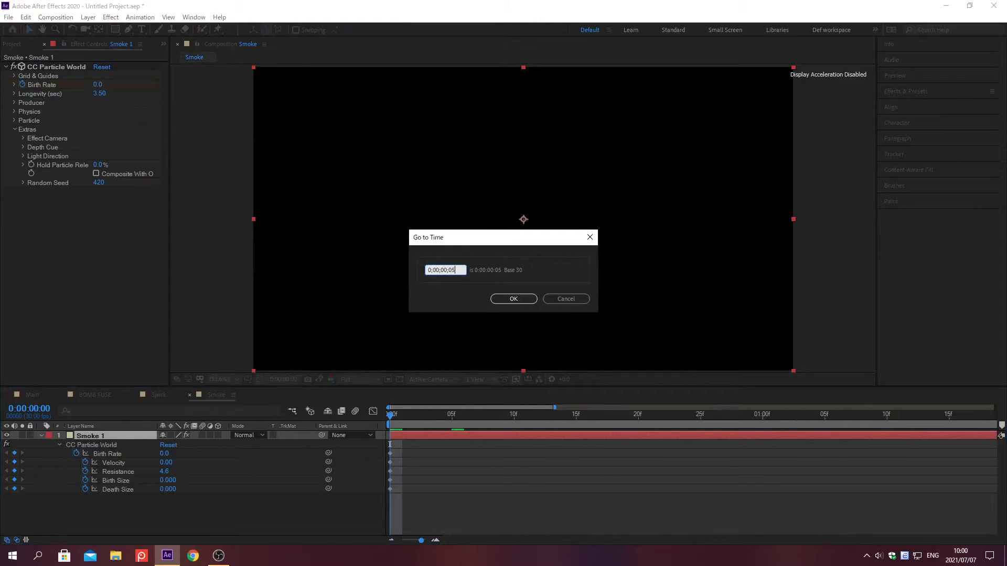
{"action": "key", "text": "Return"}
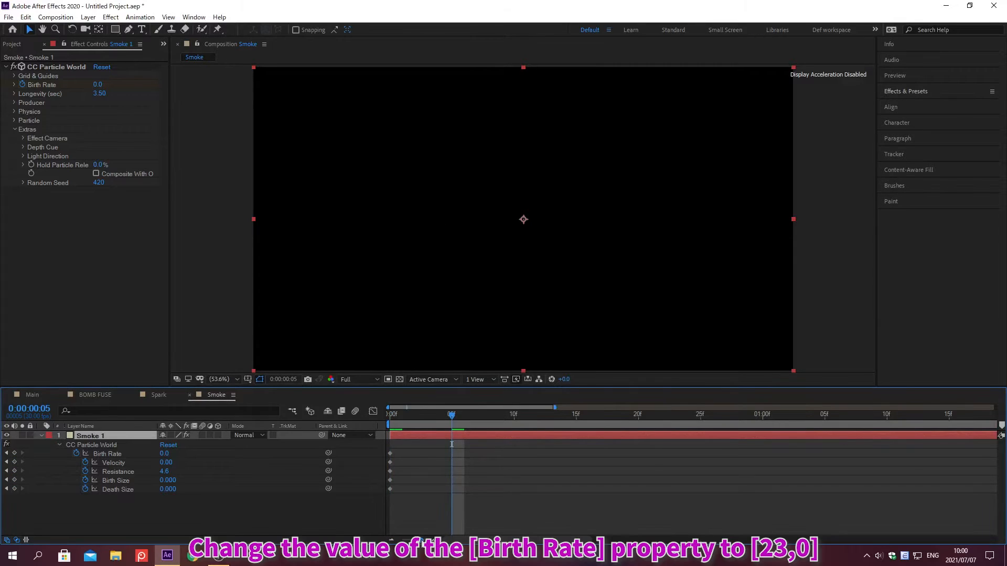
{"action": "left_click", "coordinate": [163, 454]}
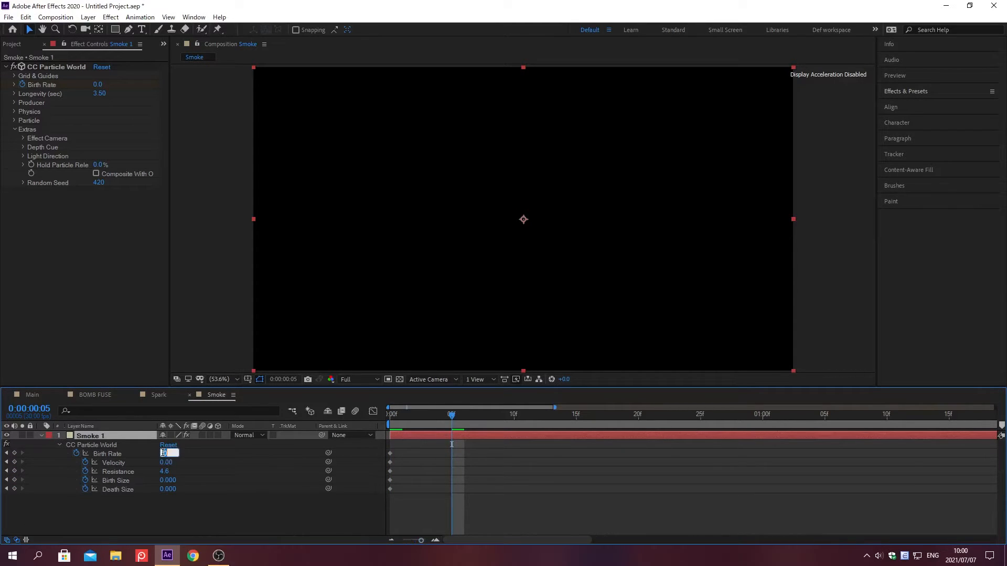
{"action": "type", "text": "23"}
{"action": "key", "text": "Return"}
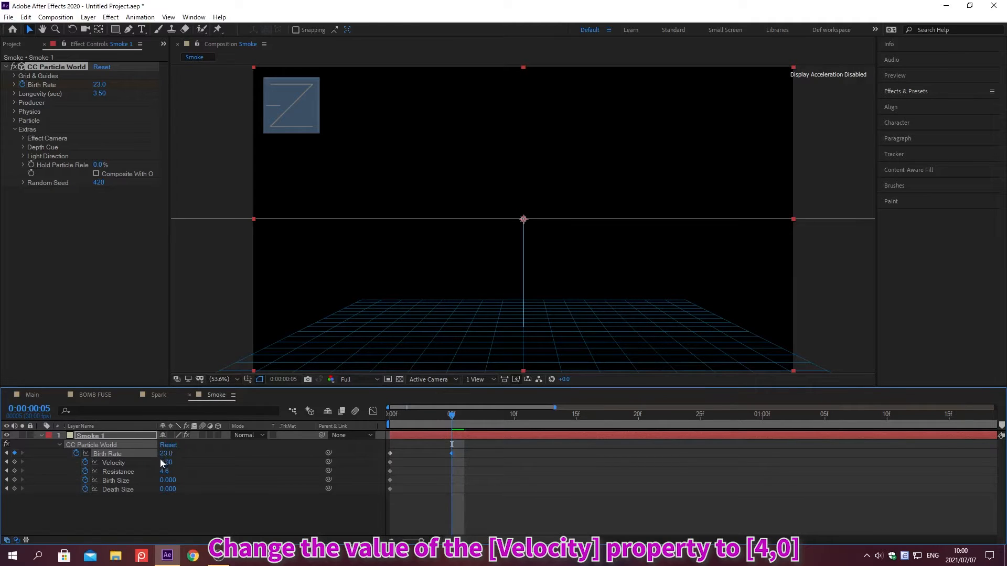
At the same time, keyframe the particles' Velocity at 4 and Resistance at 50.
{"action": "left_click", "coordinate": [165, 462]}
{"action": "type", "text": "4"}
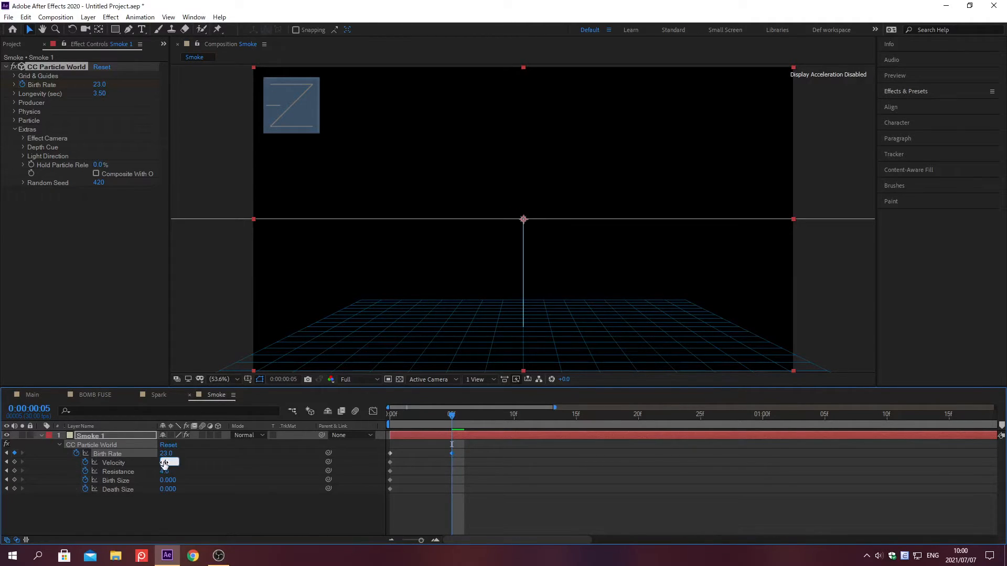
{"action": "key", "text": "Return"}
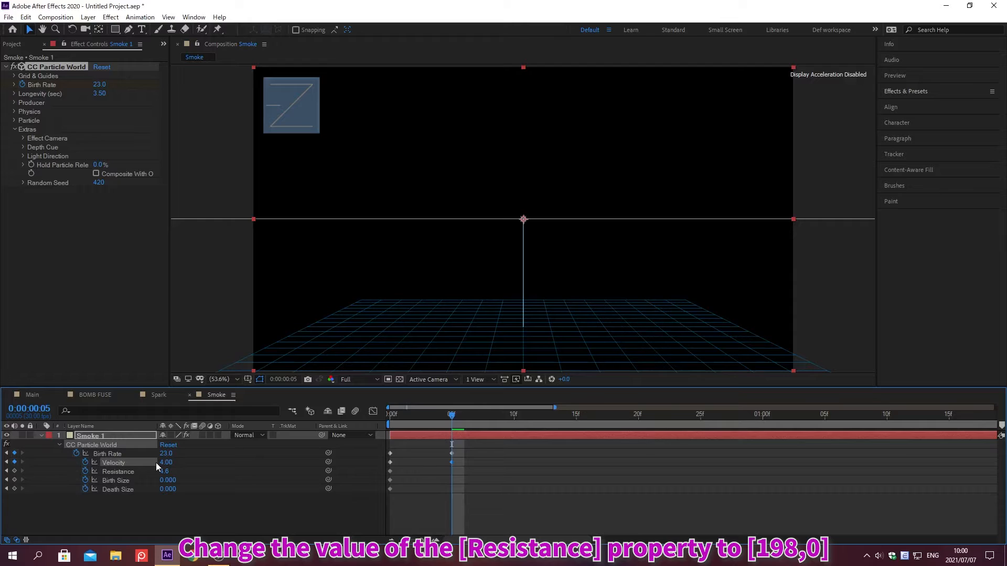
{"action": "left_click", "coordinate": [165, 471]}
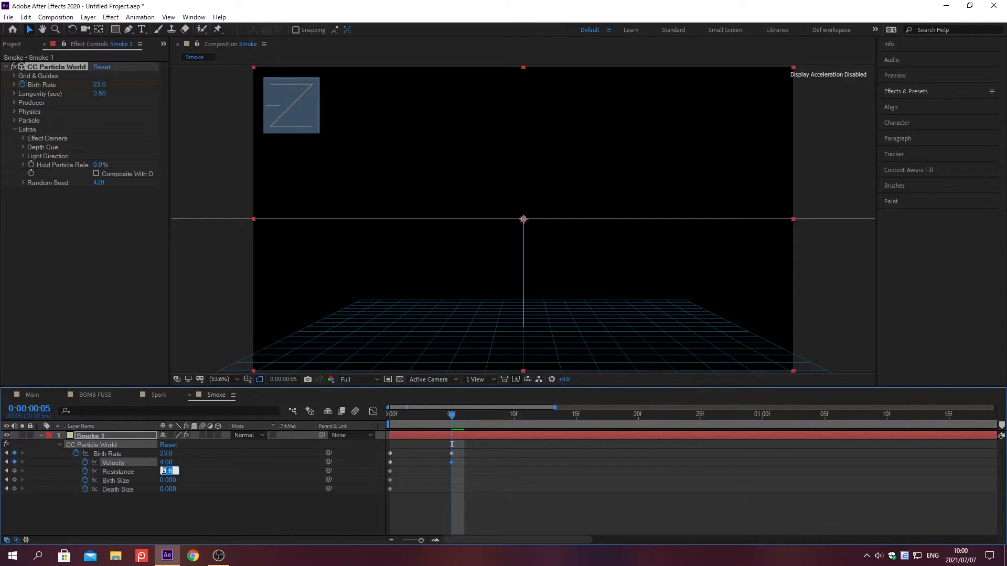
{"action": "type", "text": "50"}
{"action": "key", "text": "Return"}
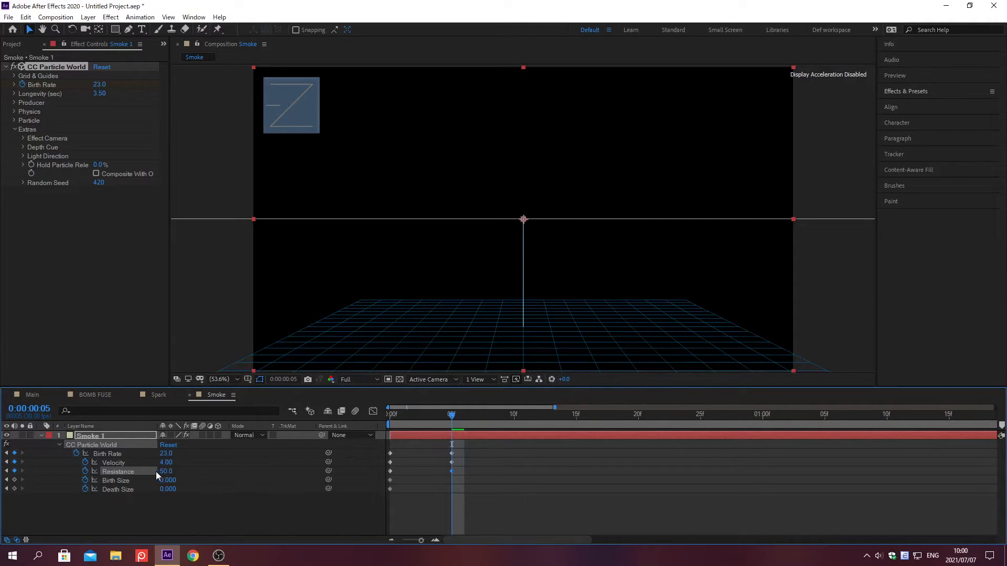
Keyframe the particles' Birth Size at 0.6 at time 0;00;00;05.
{"action": "left_click", "coordinate": [164, 480]}
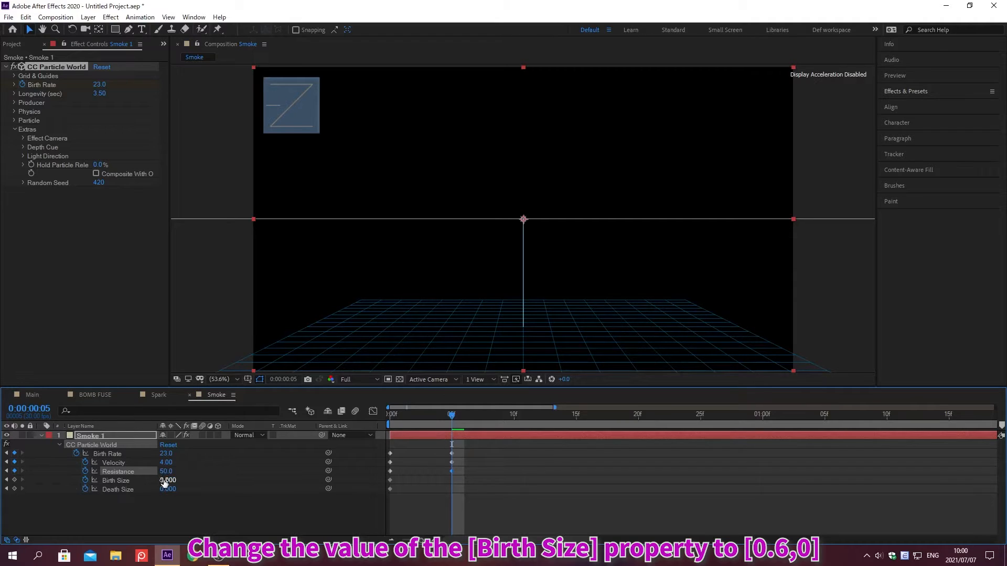
{"action": "type", "text": "0.6"}
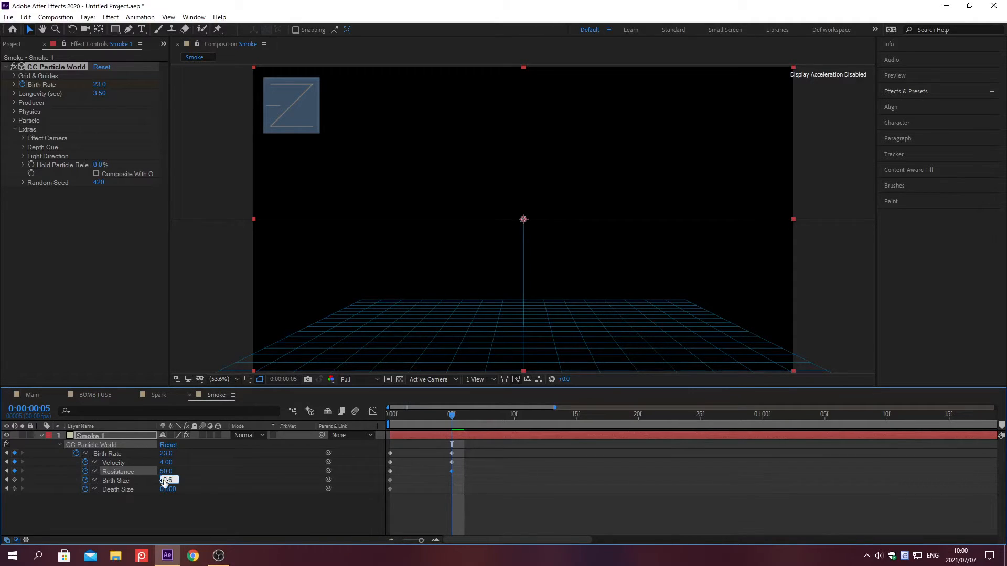
{"action": "key", "text": "Return"}
Keyframe the Birth Rate of CC Particle World at 0 at time 0;00;00;08.
{"action": "key", "text": "alt+shift+j"}
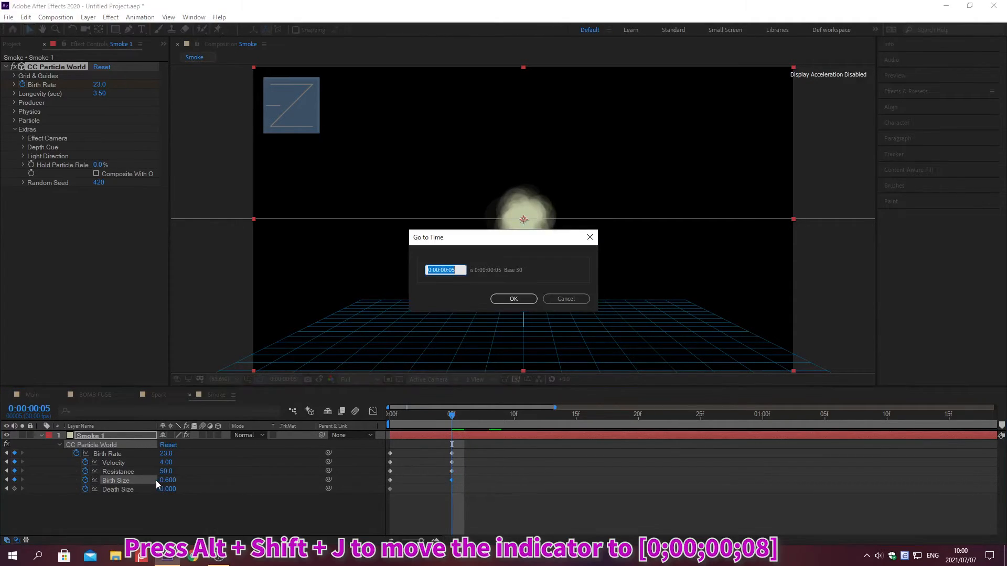
{"action": "type", "text": "0;00;00;08"}
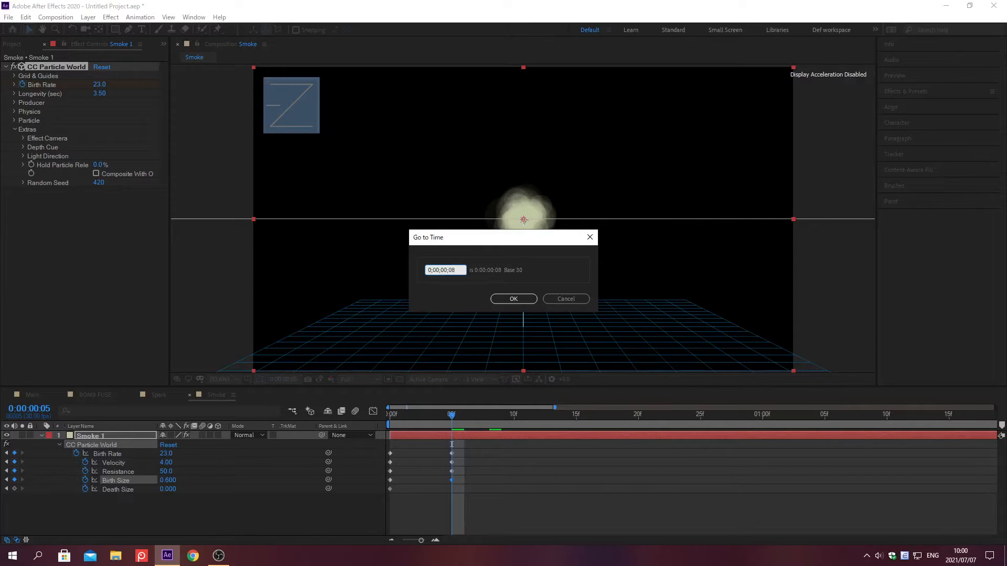
{"action": "key", "text": "Return"}
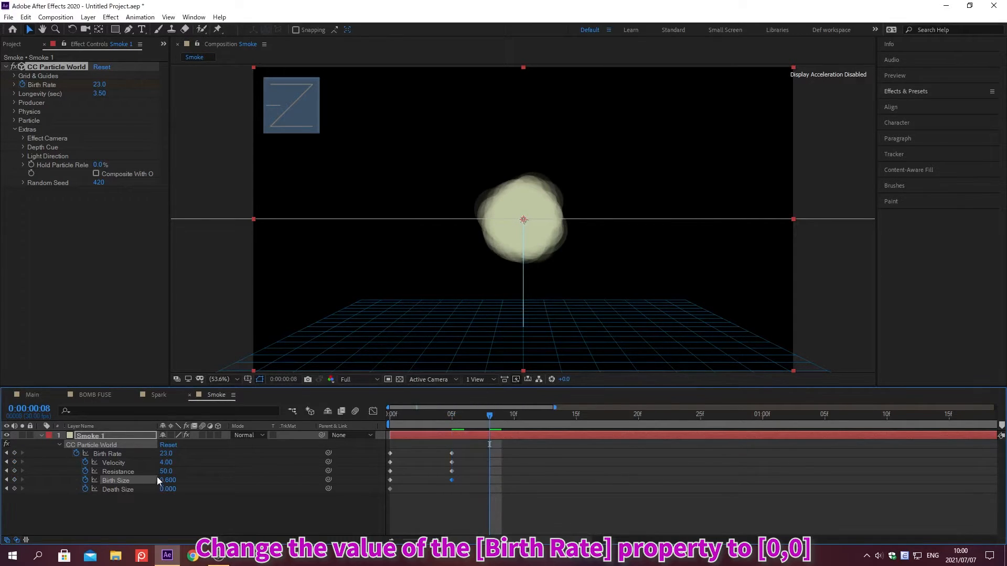
{"action": "left_click", "coordinate": [165, 454]}
{"action": "type", "text": "0"}
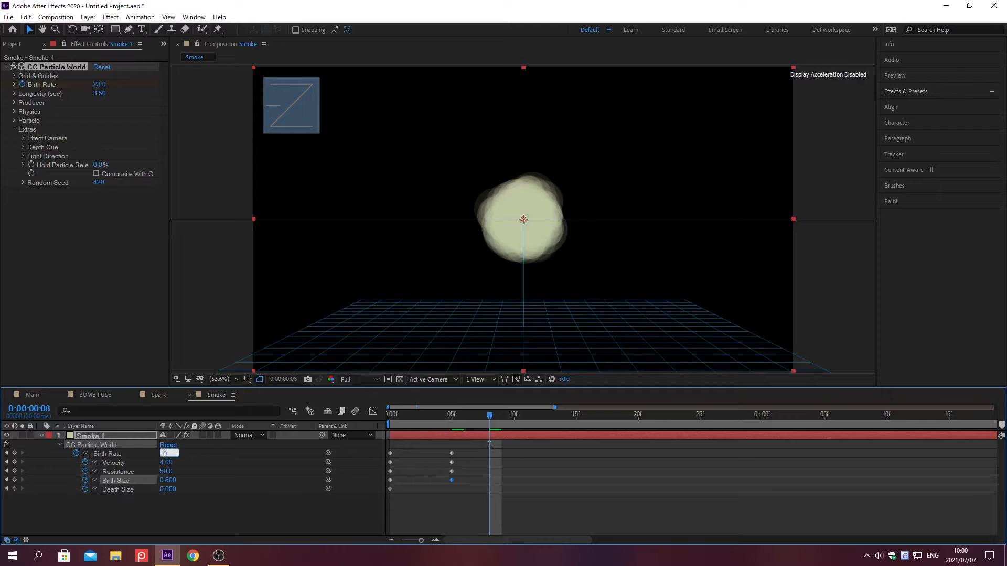
{"action": "key", "text": "Return"}
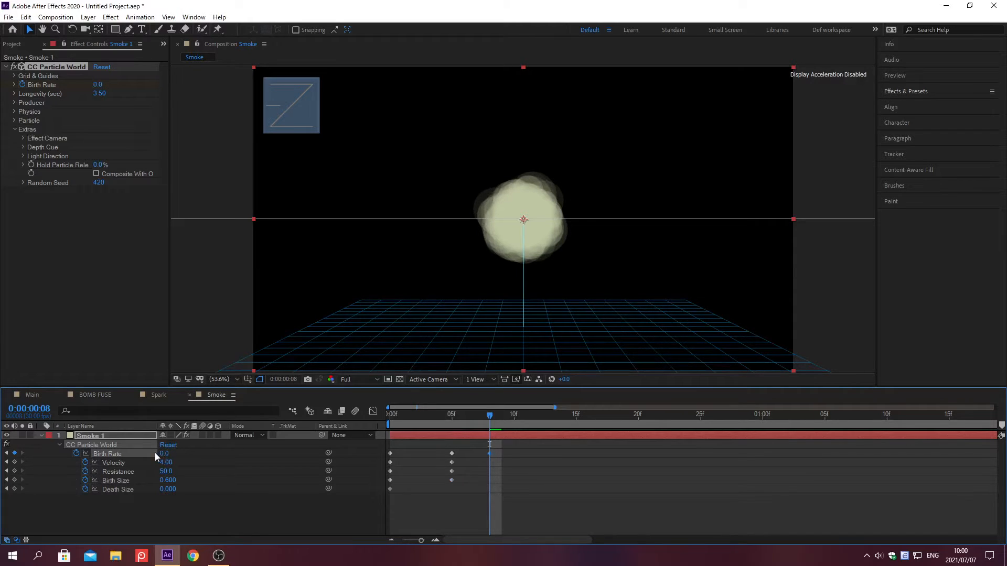
Apply Easy Ease to the last Birth Rate keyframe and Easy Ease In to the Velocity and Resistance keyframes at 0;00;00;05.
{"action": "left_click_drag", "start_coordinate": [482, 454], "coordinate": [500, 468]}
{"action": "key", "text": "F9"}
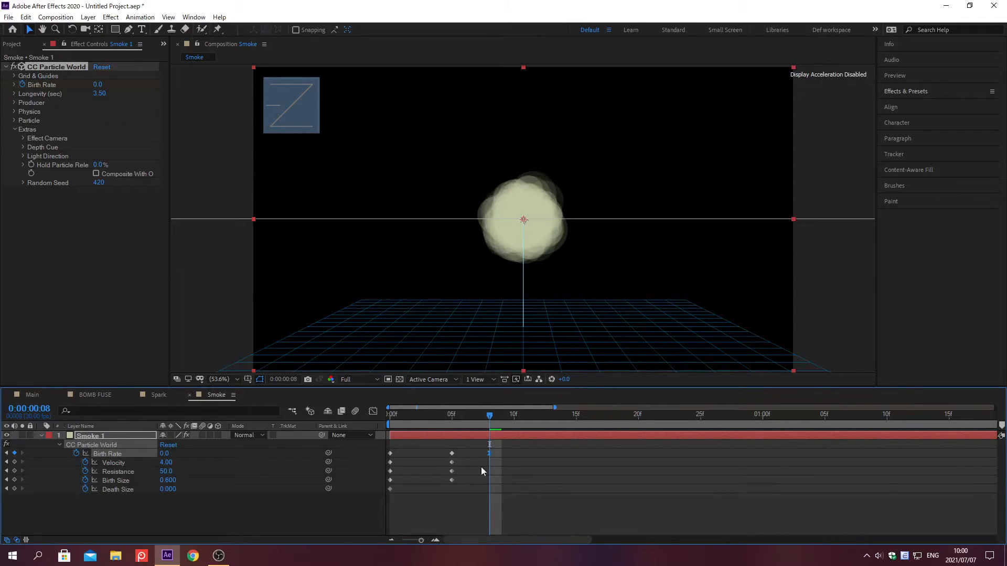
{"action": "left_click_drag", "start_coordinate": [433, 464], "coordinate": [463, 469]}
{"action": "key", "text": "shift+F9"}
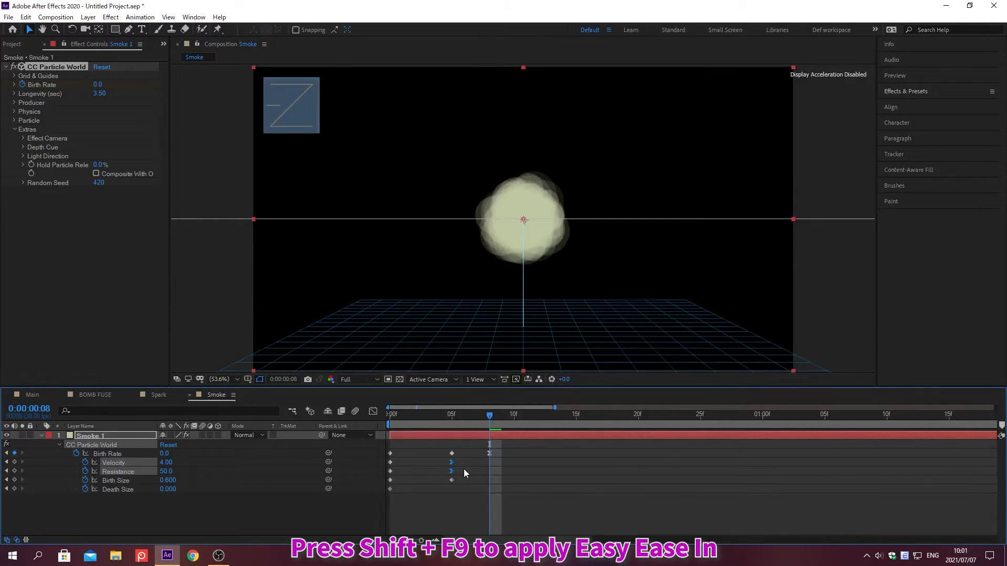
Find the Fill effect in the effects library and apply it to the Smoke 1 layer.
{"action": "left_click", "coordinate": [905, 91]}
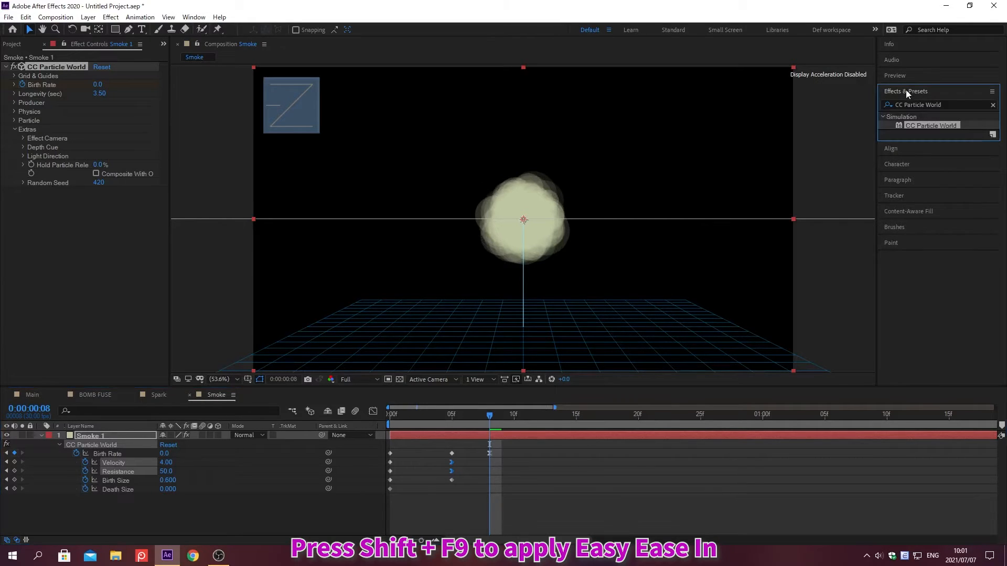
{"action": "left_click", "coordinate": [993, 106]}
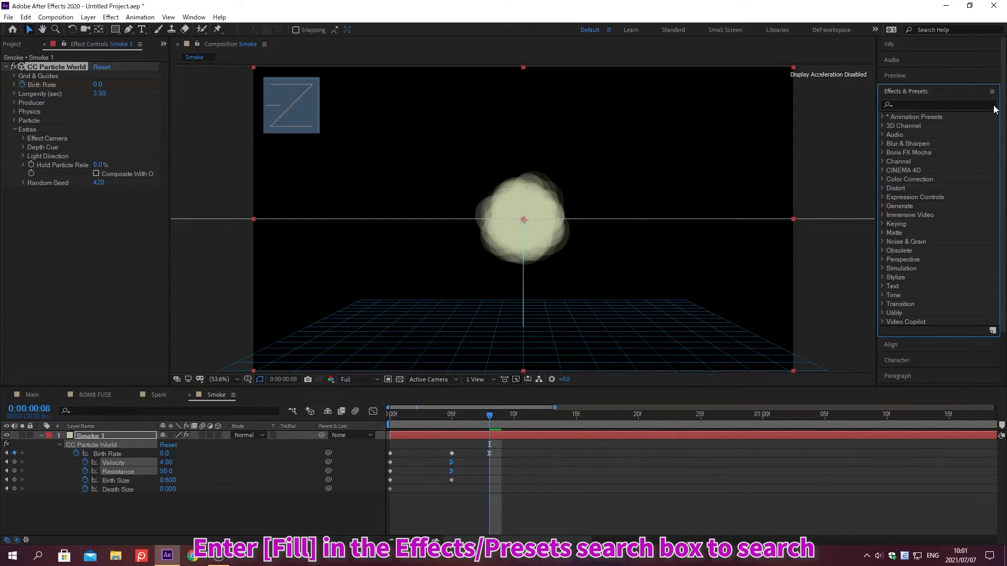
{"action": "left_click", "coordinate": [906, 104]}
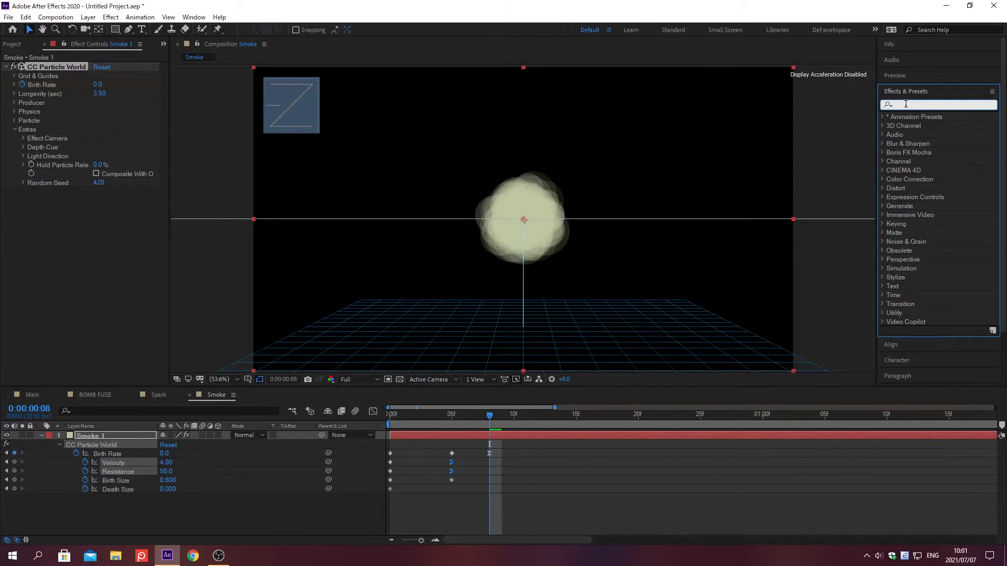
{"action": "type", "text": "Fill"}
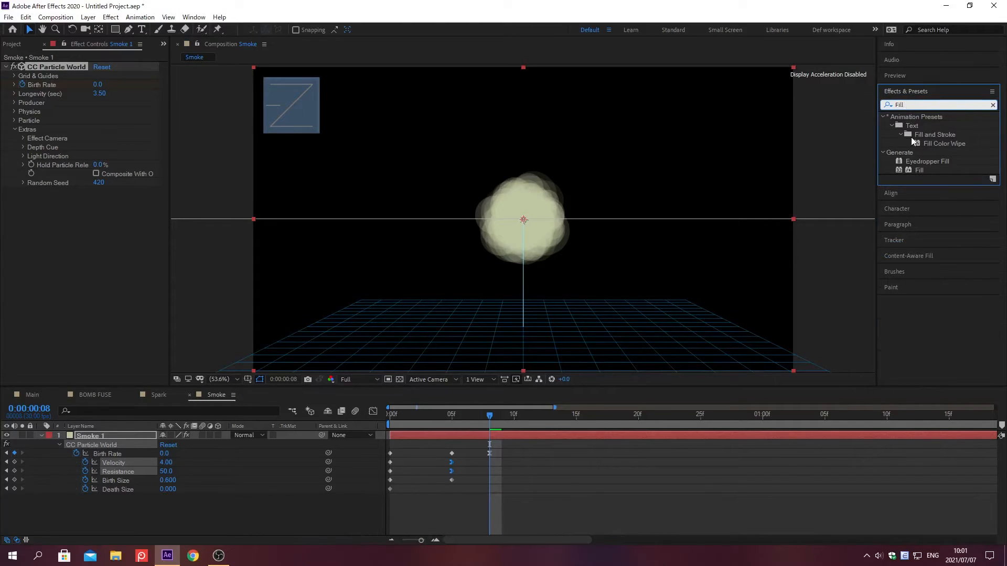
{"action": "double_click", "coordinate": [918, 170]}
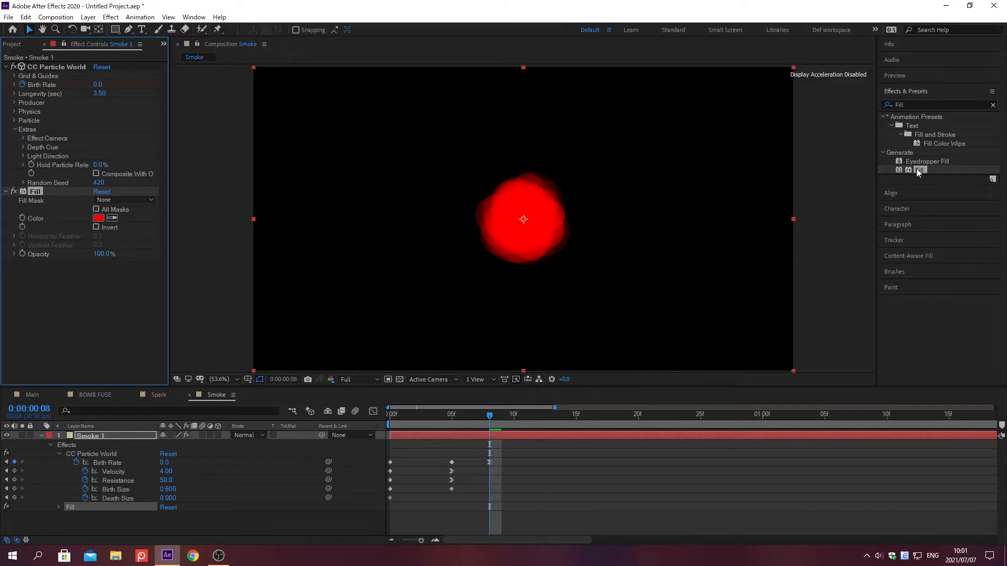
{"action": "left_click", "coordinate": [906, 91]}
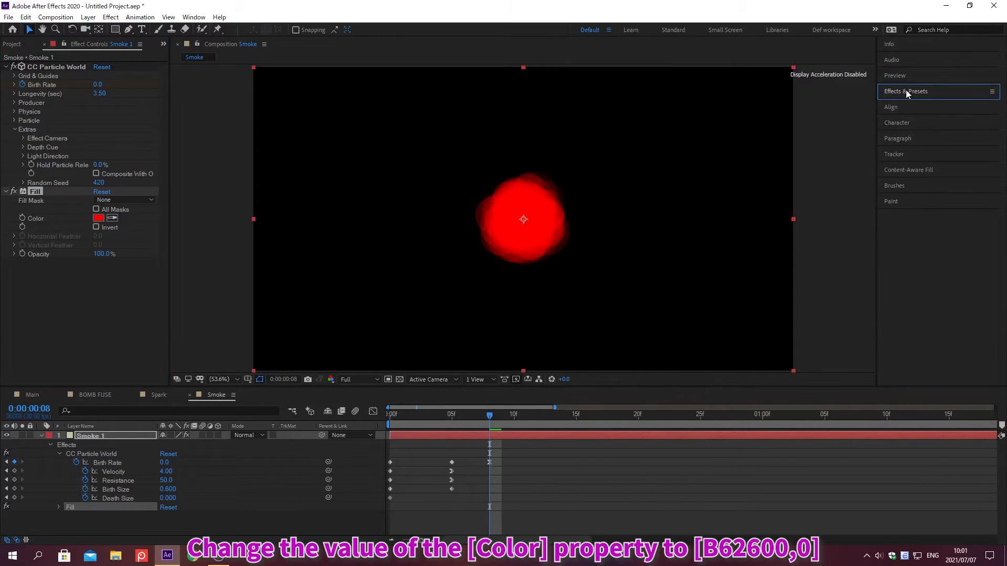
Set the Fill effect's Color to B62600 and create a Color keyframe at 0;00;00;08.
{"action": "left_click", "coordinate": [98, 218]}
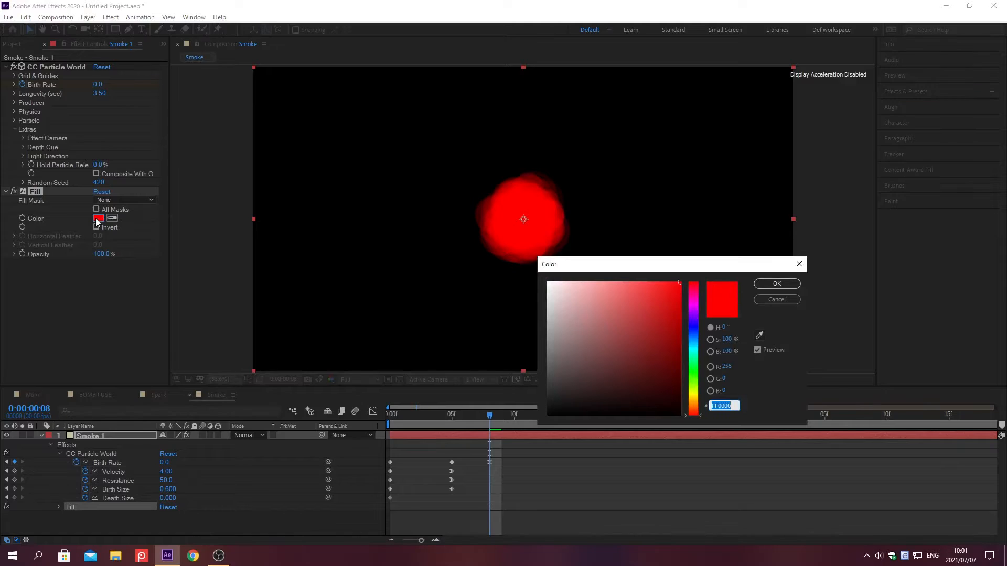
{"action": "type", "text": "B62600"}
{"action": "key", "text": "Return"}
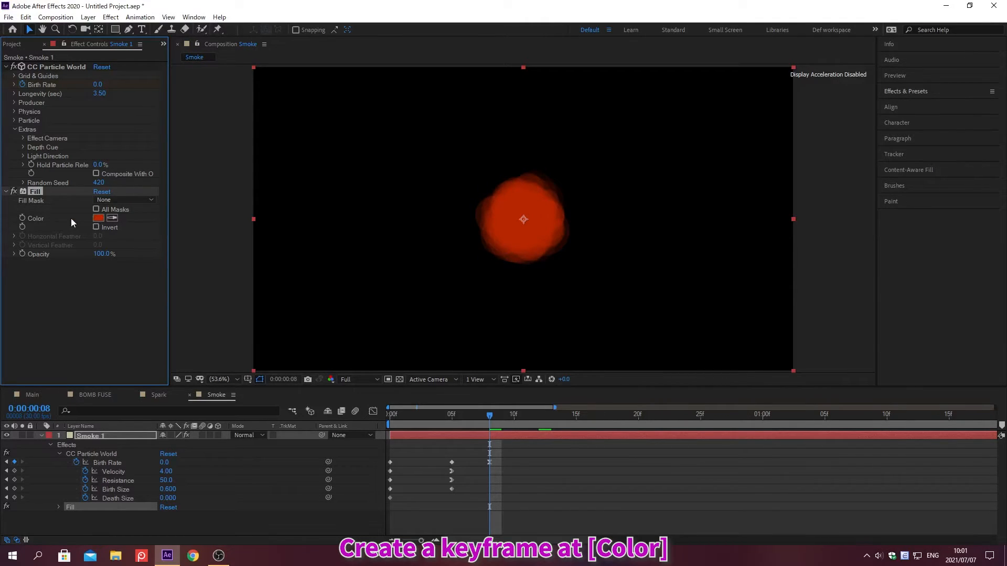
{"action": "left_click", "coordinate": [22, 218]}
Move to time 0;00;00;12 and keyframe the Fill effect's Color at 4A3D3C.
{"action": "key", "text": "alt+shift+j"}
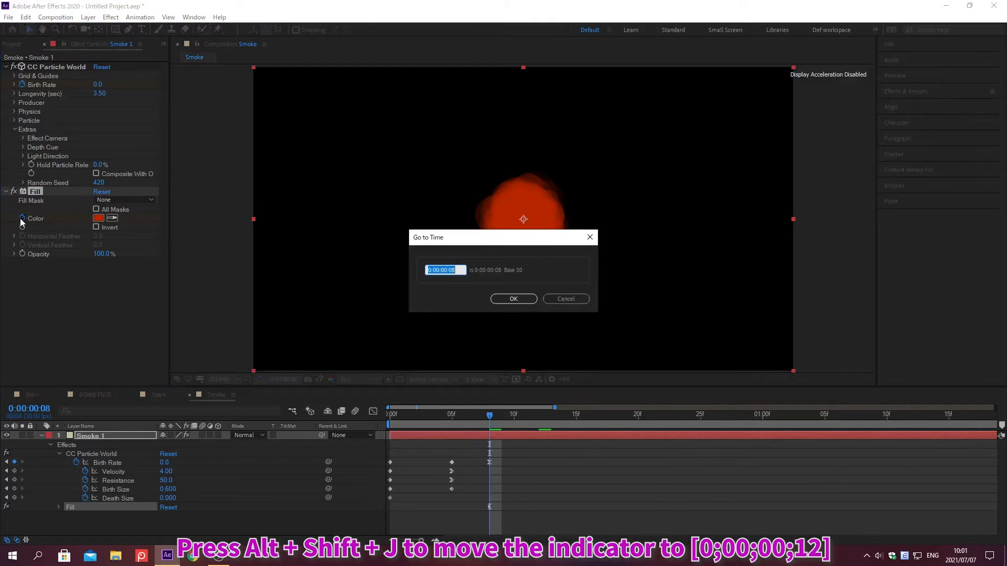
{"action": "type", "text": "0;00;00;12"}
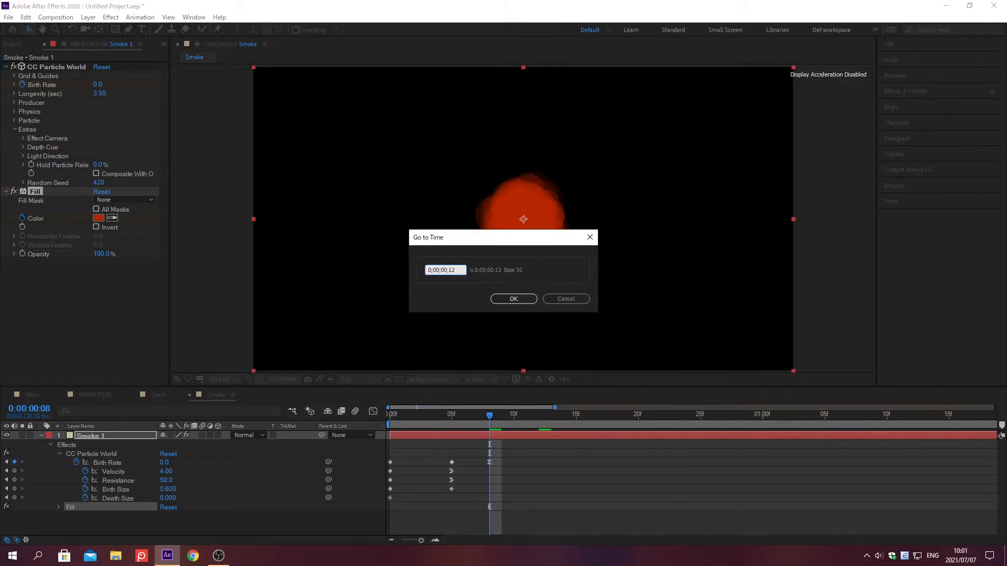
{"action": "key", "text": "Return"}
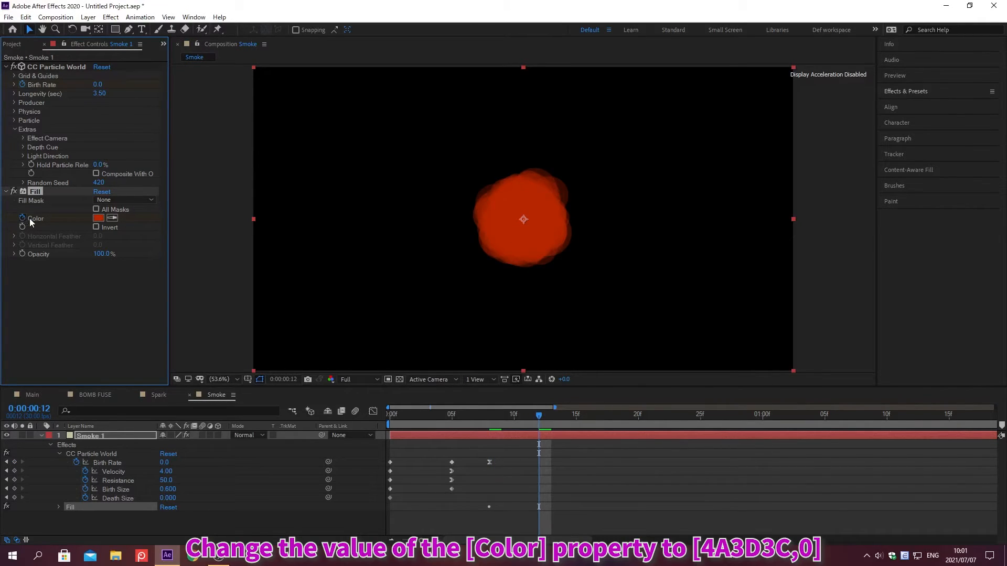
{"action": "left_click", "coordinate": [98, 218]}
{"action": "type", "text": "4"}
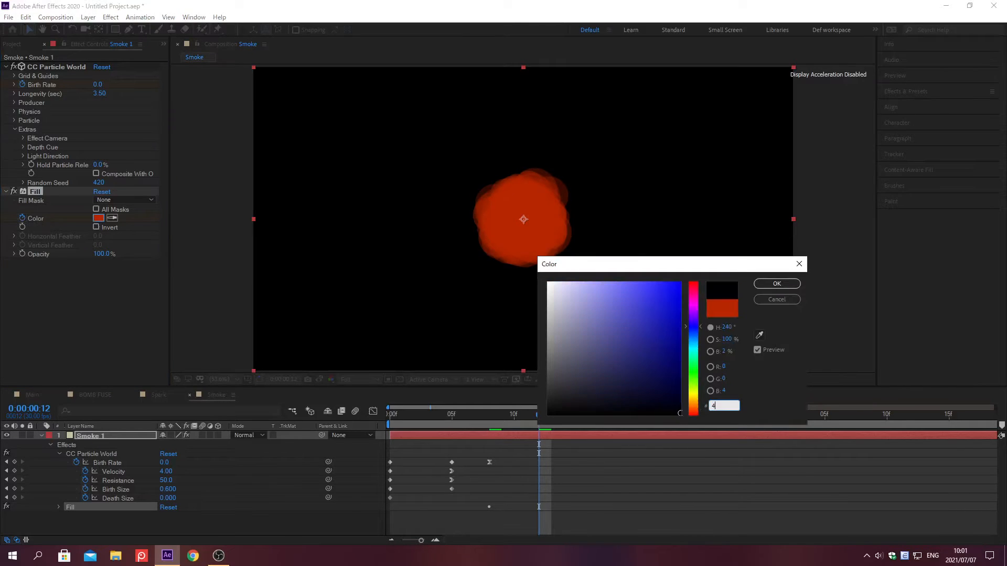
{"action": "type", "text": "A3C3C"}
{"action": "key", "text": "Return"}
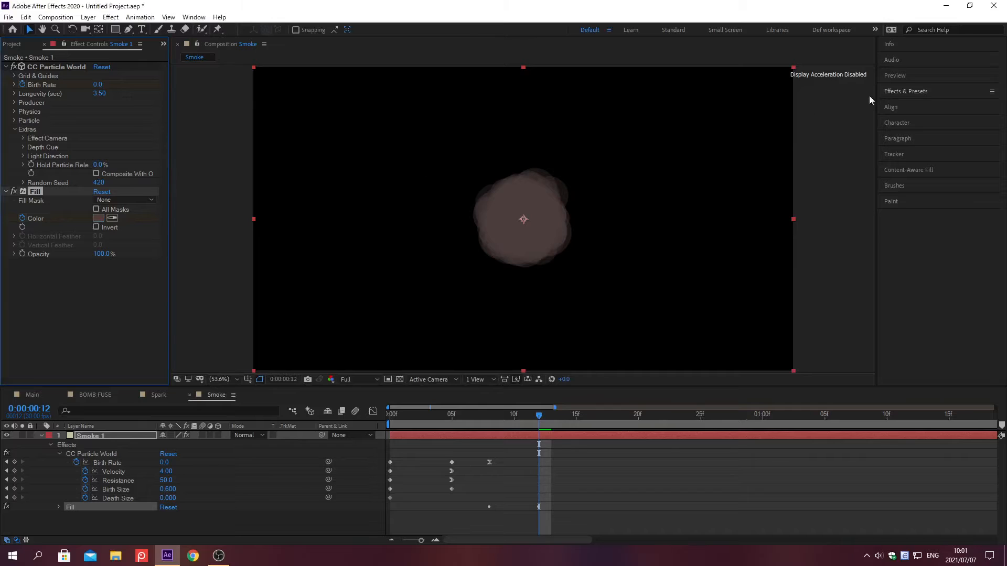
Find the Glow effect in the effects library and apply it to the Smoke 1 layer.
{"action": "left_click", "coordinate": [906, 91]}
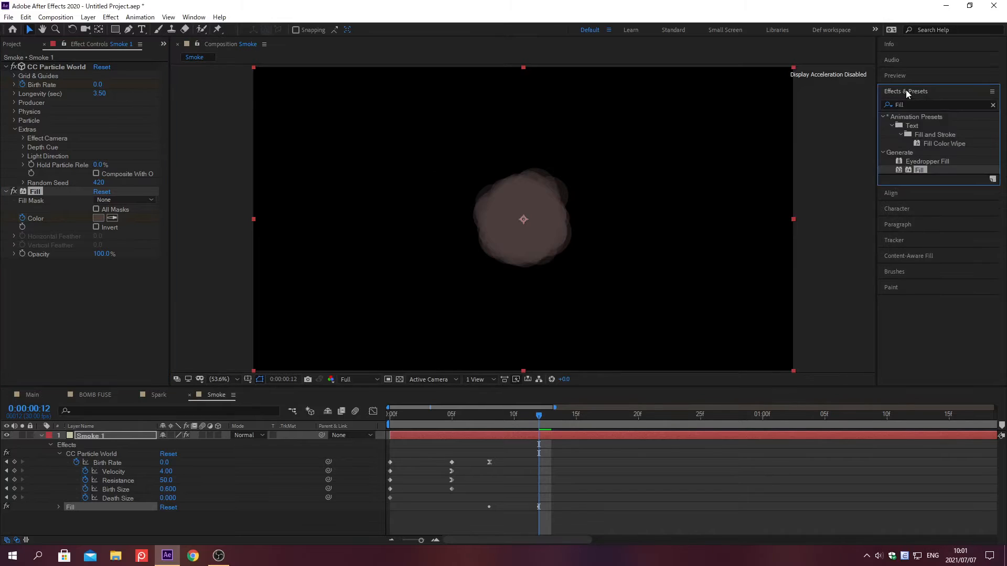
{"action": "left_click", "coordinate": [993, 105]}
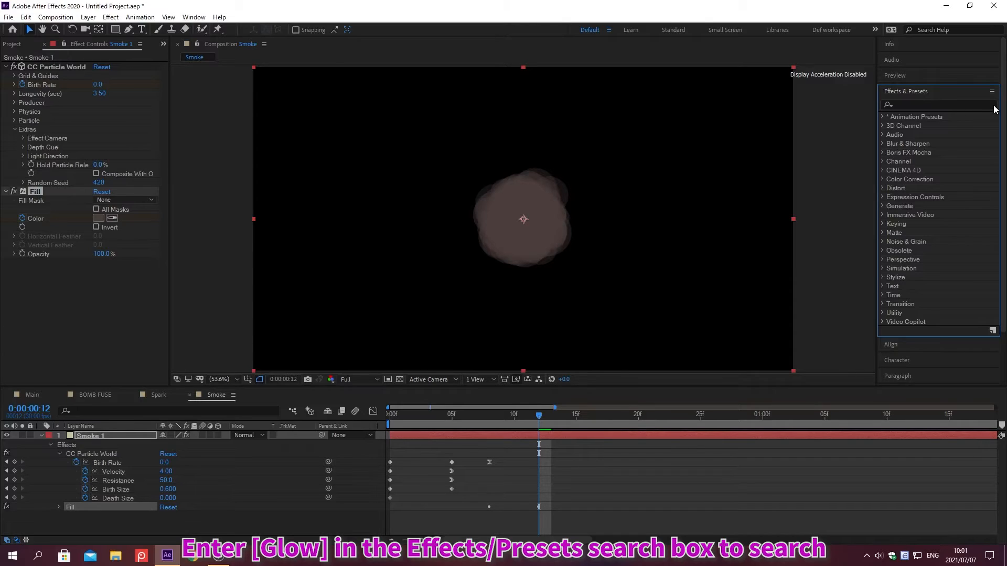
{"action": "left_click", "coordinate": [905, 104]}
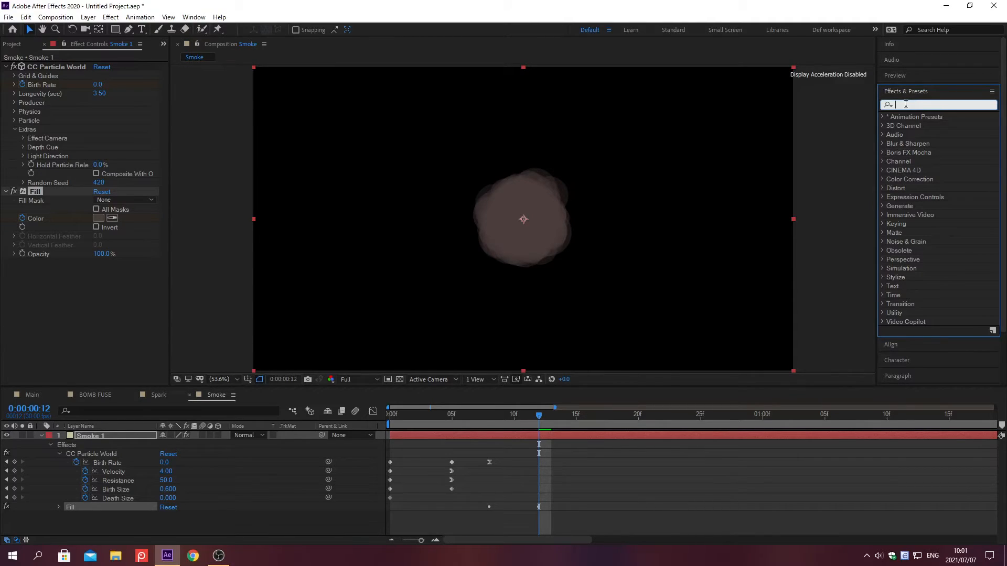
{"action": "type", "text": "Glow"}
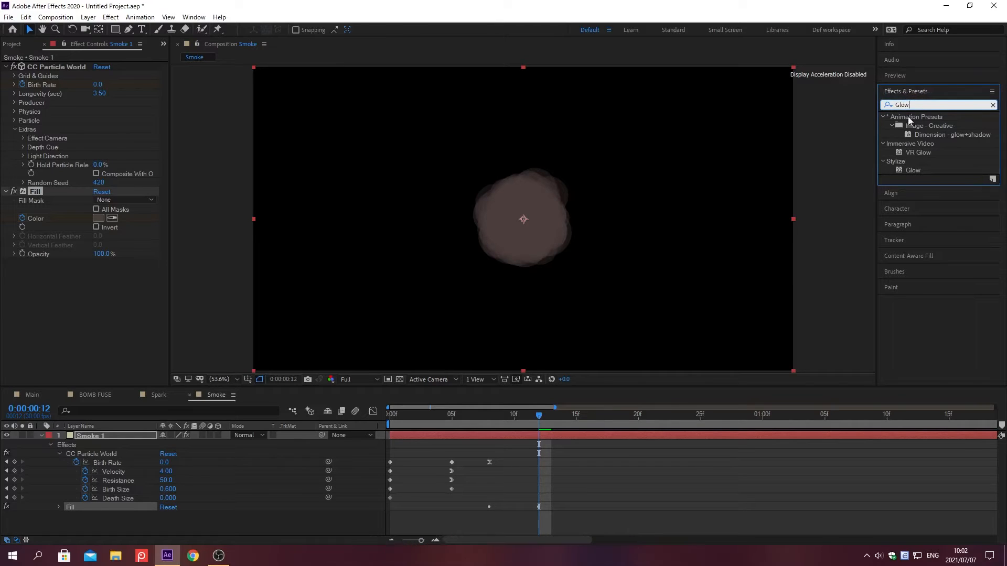
{"action": "double_click", "coordinate": [916, 169]}
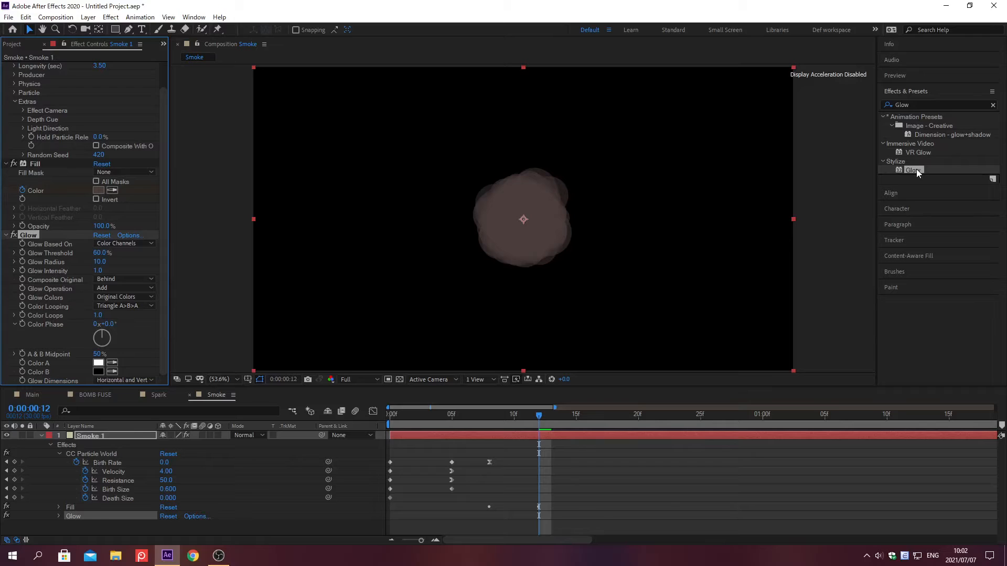
{"action": "left_click", "coordinate": [906, 91]}
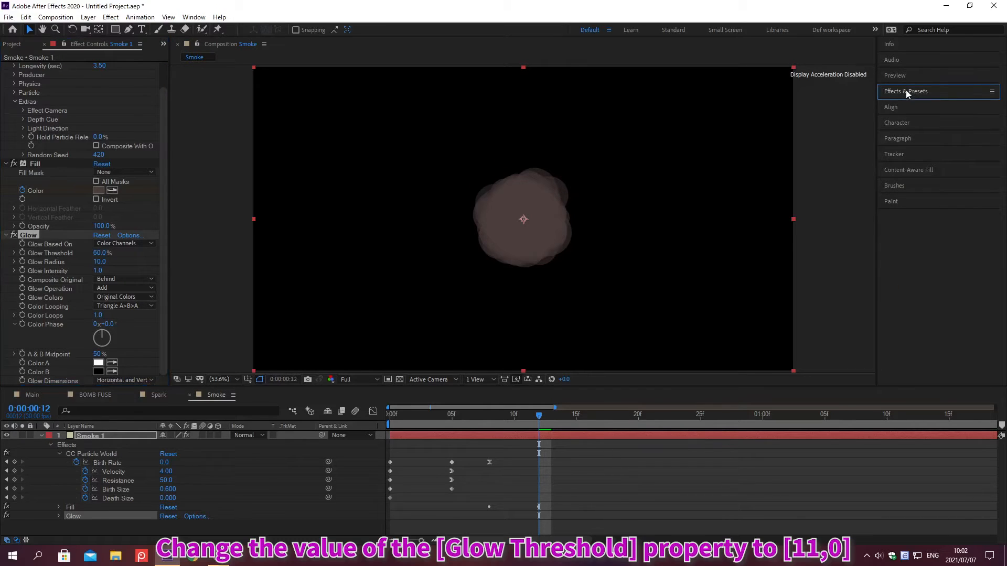
Set the Glow effect's Glow Threshold to 11% and its Glow Radius to 100.
{"action": "left_click", "coordinate": [97, 252]}
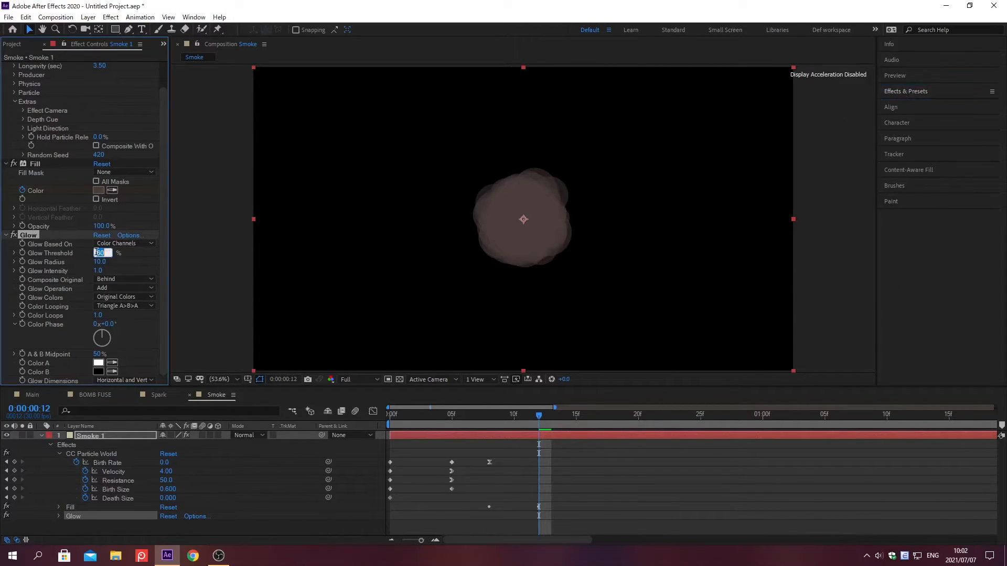
{"action": "type", "text": "11"}
{"action": "key", "text": "Return"}
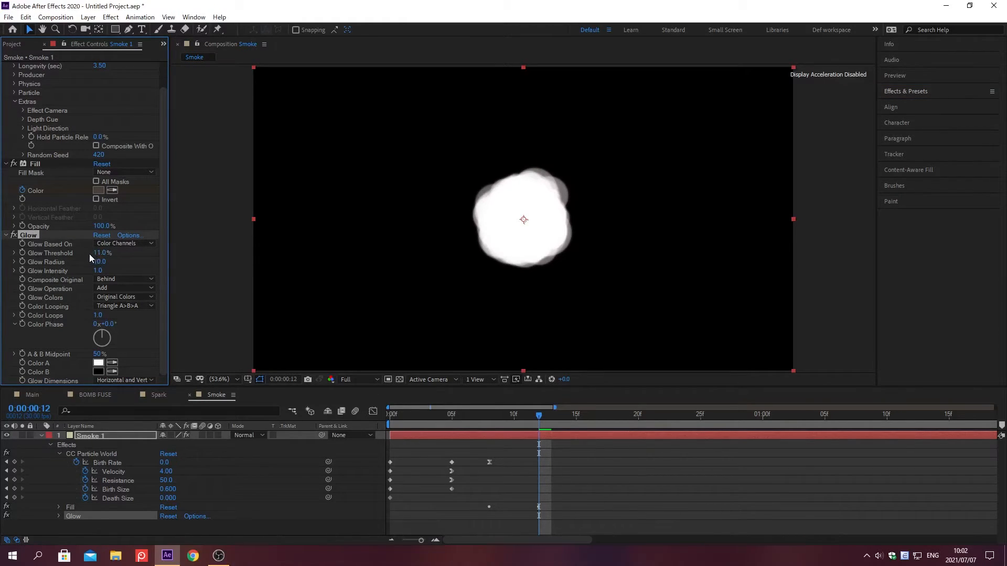
{"action": "left_click", "coordinate": [97, 262]}
{"action": "type", "text": "100"}
{"action": "key", "text": "Return"}
Move to time 0;00;00;07 and create a Glow Intensity keyframe with the value 0.8.
{"action": "key", "text": "alt+shift+j"}
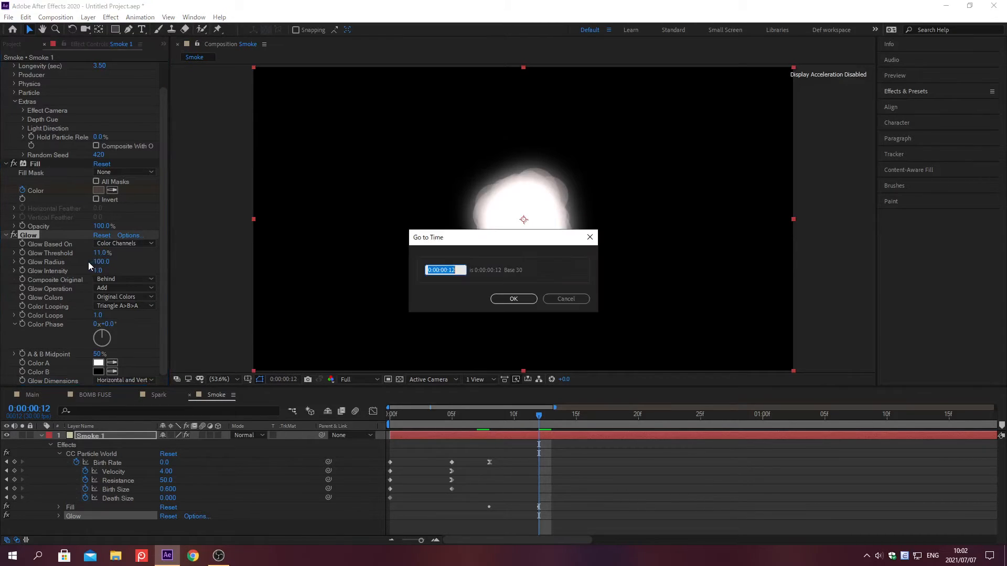
{"action": "type", "text": "0;00;00;07"}
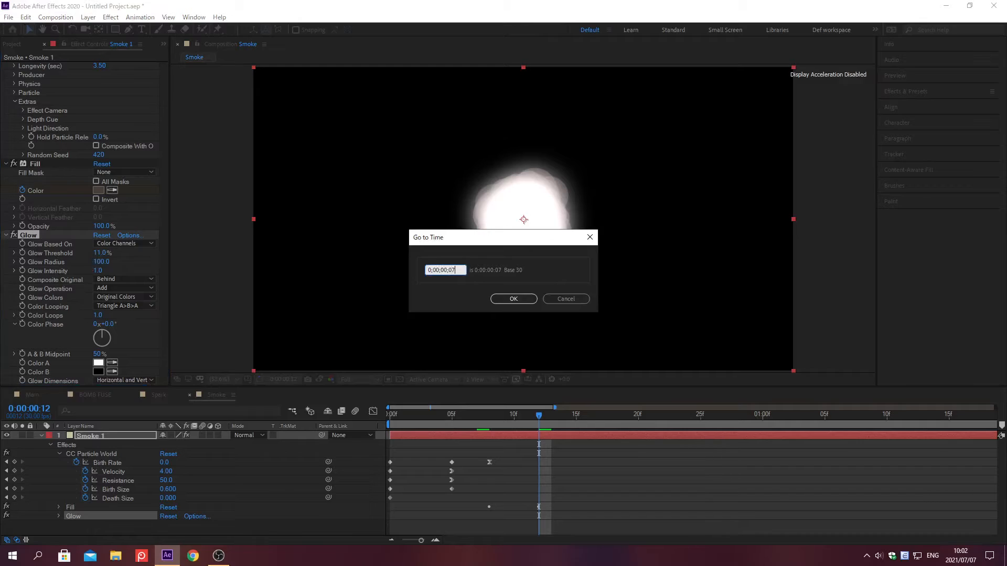
{"action": "key", "text": "Return"}
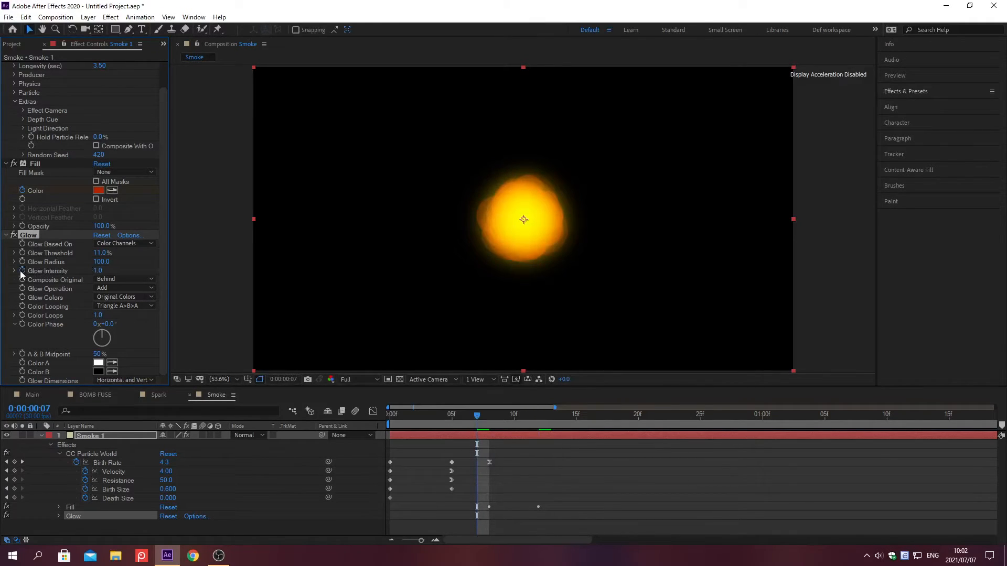
{"action": "left_click", "coordinate": [97, 270]}
{"action": "type", "text": "0.8"}
{"action": "key", "text": "Return"}
Move to time 0;00;00;15 and keyframe the Glow effect's Glow Intensity at 0.
{"action": "key", "text": "alt+shift+j"}
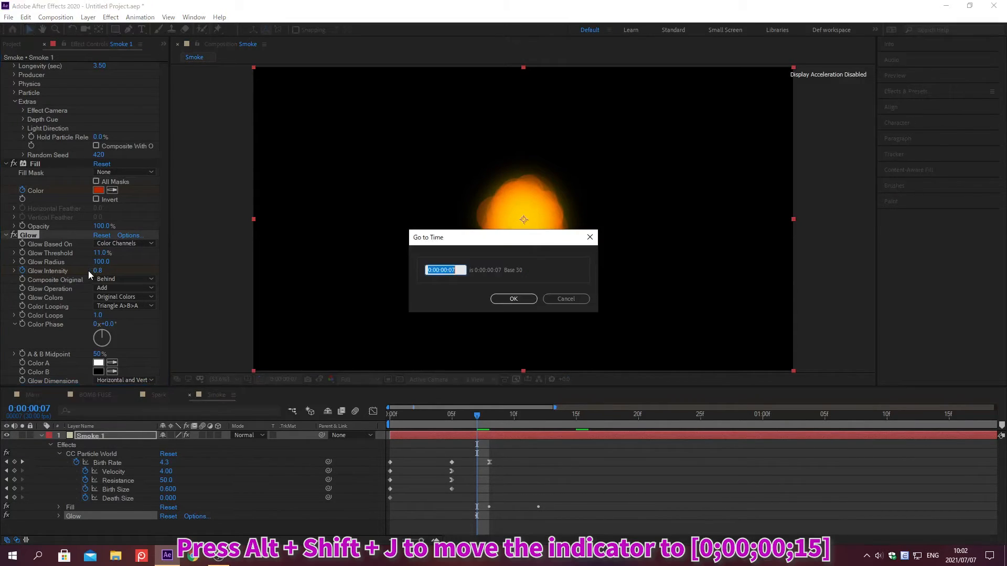
{"action": "type", "text": "0;00;00;15"}
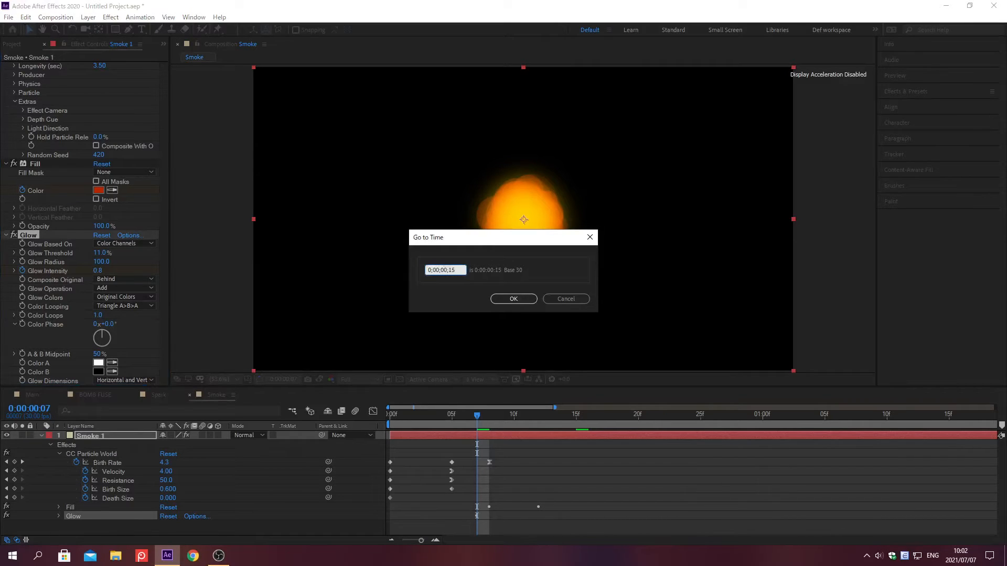
{"action": "key", "text": "Return"}
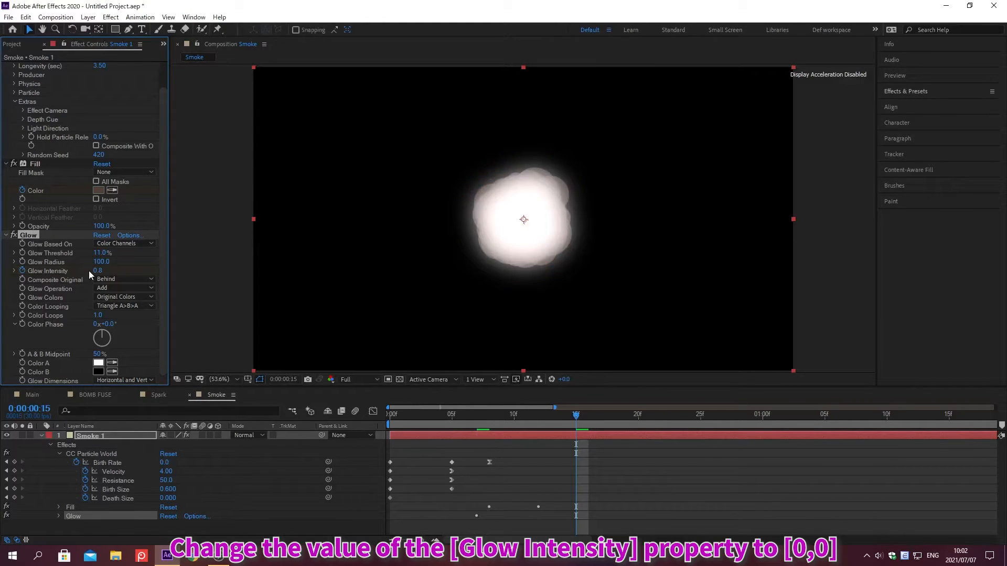
{"action": "left_click", "coordinate": [97, 270]}
{"action": "type", "text": "0"}
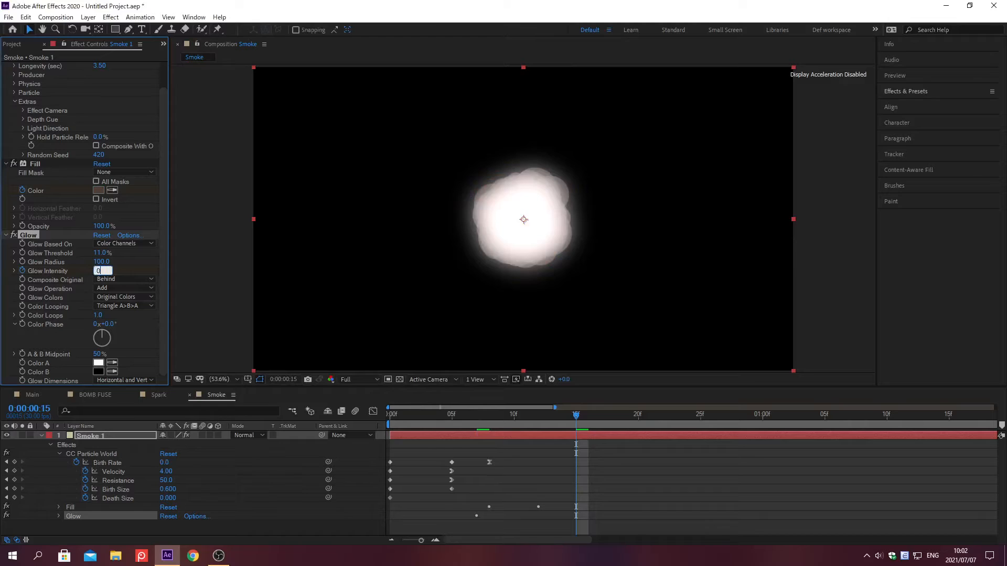
{"action": "key", "text": "Return"}
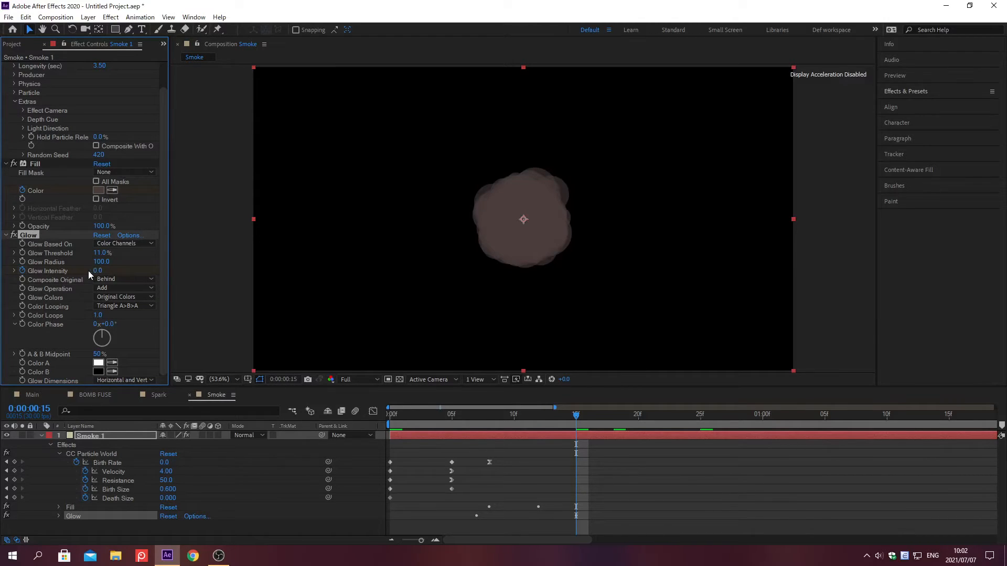
Show only the Smoke 1 layer's Opacity and create an Opacity keyframe at time 0;00;00;18.
{"action": "left_click", "coordinate": [130, 435]}
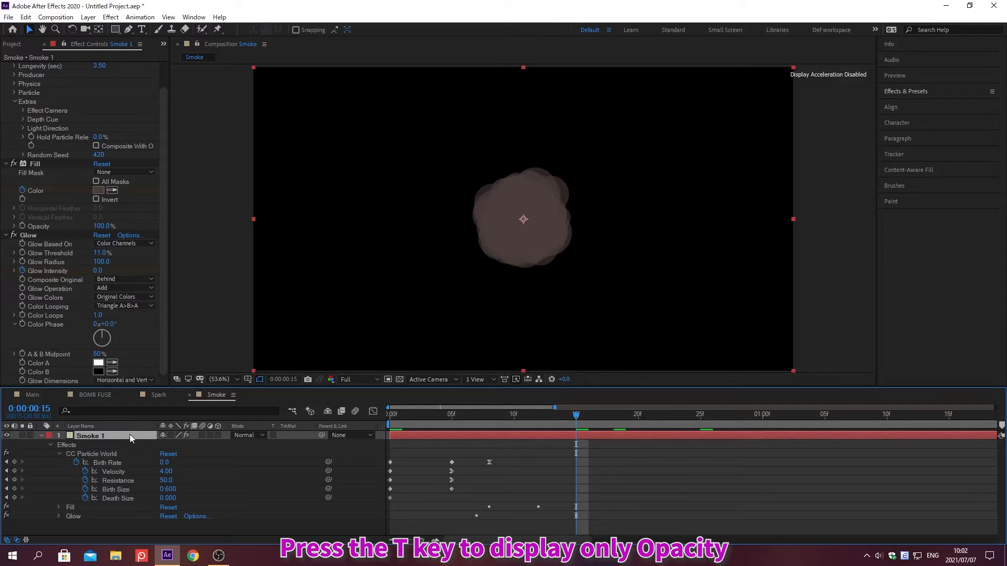
{"action": "key", "text": "t"}
{"action": "key", "text": "alt+shift+j"}
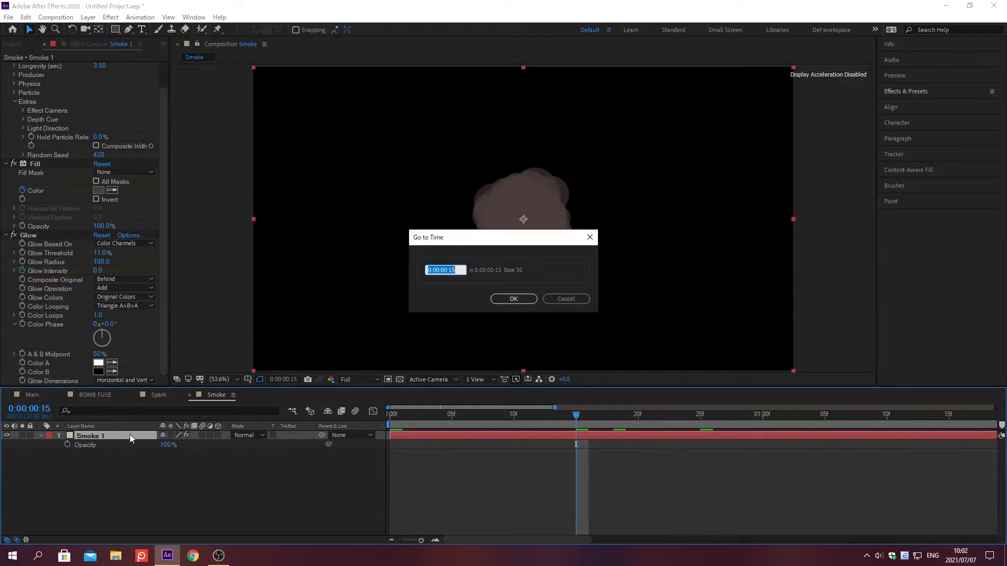
{"action": "type", "text": "0;00;00;18"}
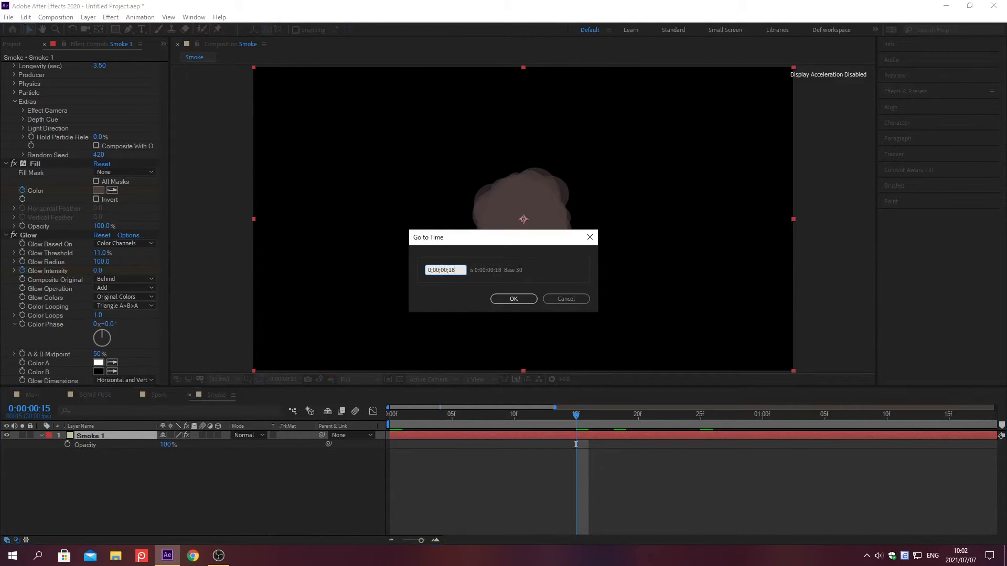
{"action": "key", "text": "Return"}
{"action": "left_click", "coordinate": [130, 435]}
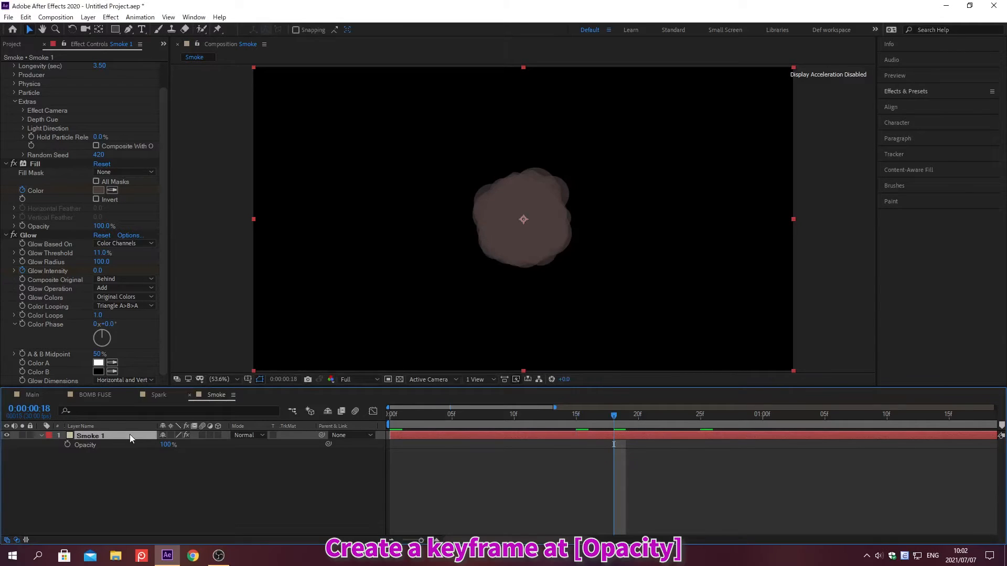
{"action": "left_click", "coordinate": [67, 445]}
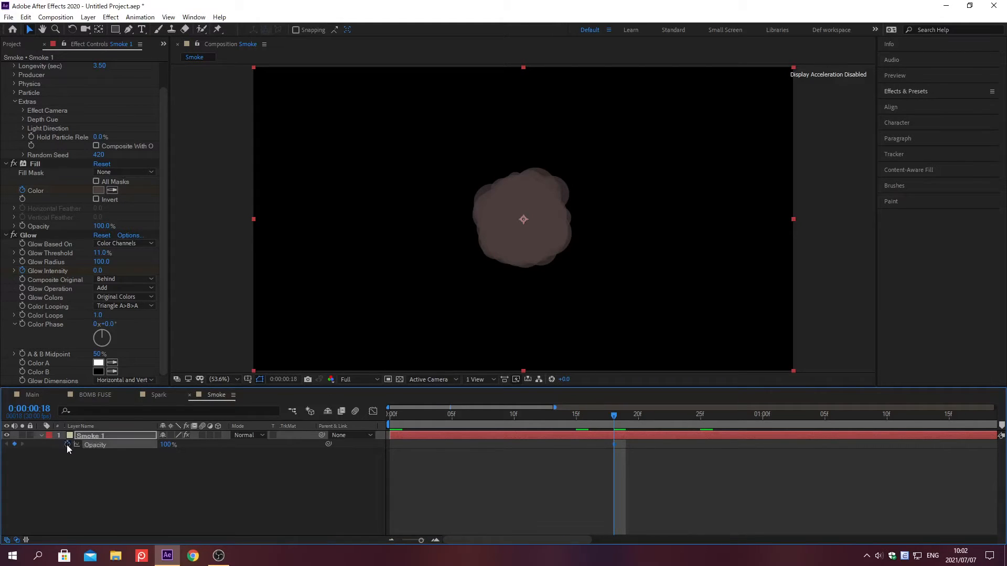
Move to time 0;00;00;25, keyframe the Smoke 1 layer's Opacity at 0%, and collapse the layer's properties.
{"action": "key", "text": "alt+shift+j"}
{"action": "type", "text": "0;00;00;25"}
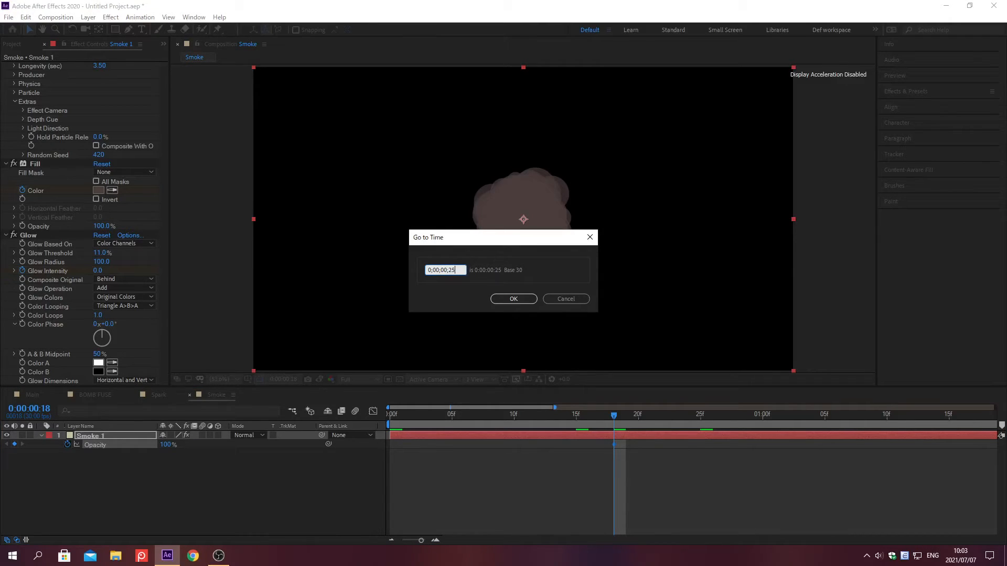
{"action": "key", "text": "Return"}
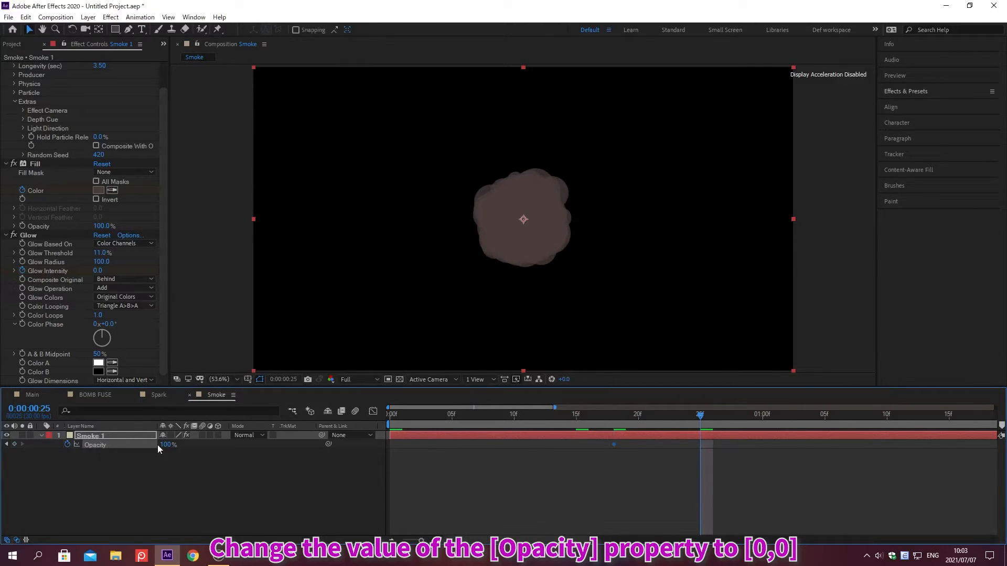
{"action": "left_click", "coordinate": [165, 445]}
{"action": "type", "text": "0"}
{"action": "key", "text": "Return"}
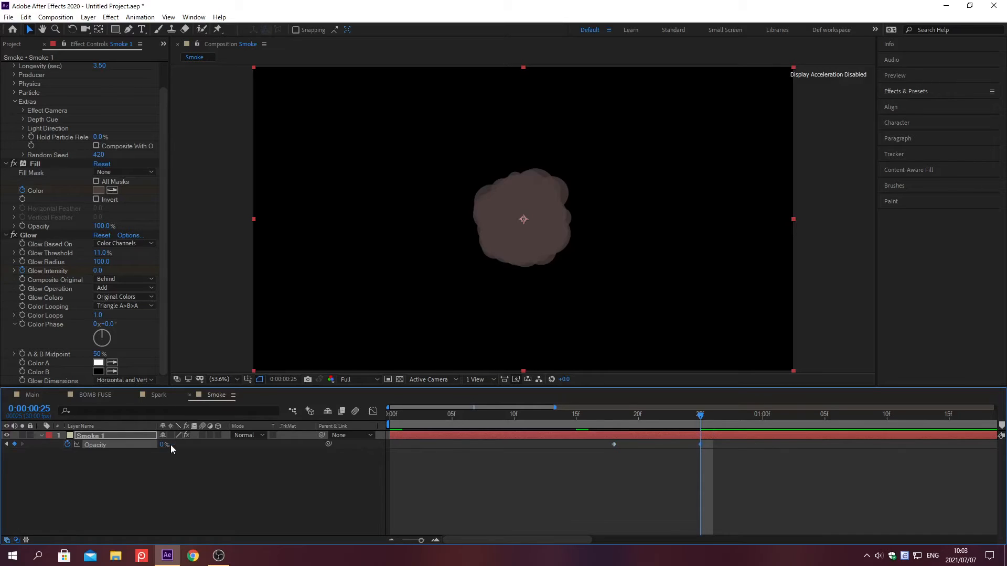
{"action": "left_click", "coordinate": [42, 436]}
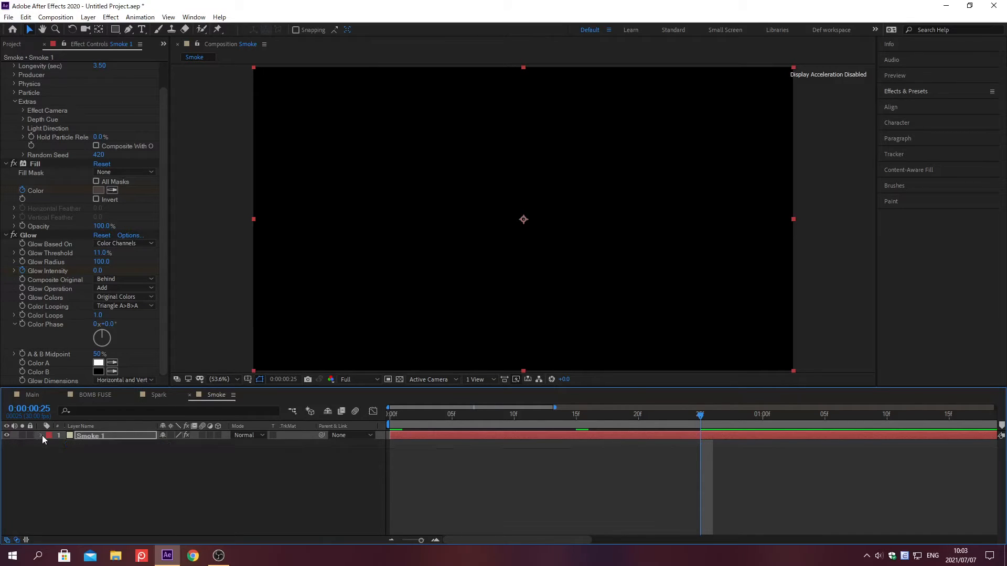
Duplicate the Smoke 1 layer and shift the copy one frame later in the timeline.
{"action": "left_click", "coordinate": [108, 435]}
{"action": "key", "text": "ctrl+d"}
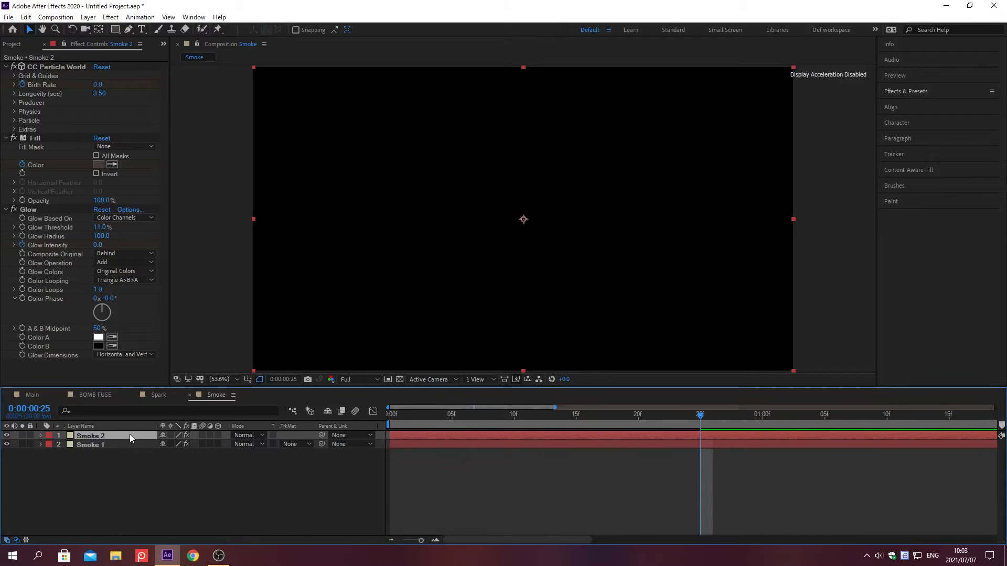
{"action": "key", "text": "alt+Page_Down"}
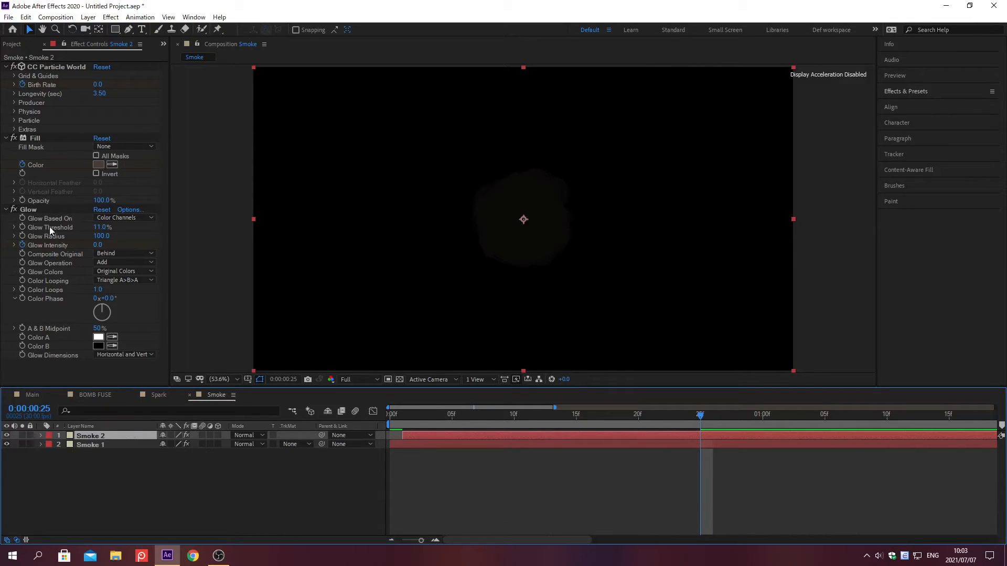
Set the Random Seed in the CC Particle World Extras of the Smoke 2 layer to 310.
{"action": "left_click", "coordinate": [14, 129]}
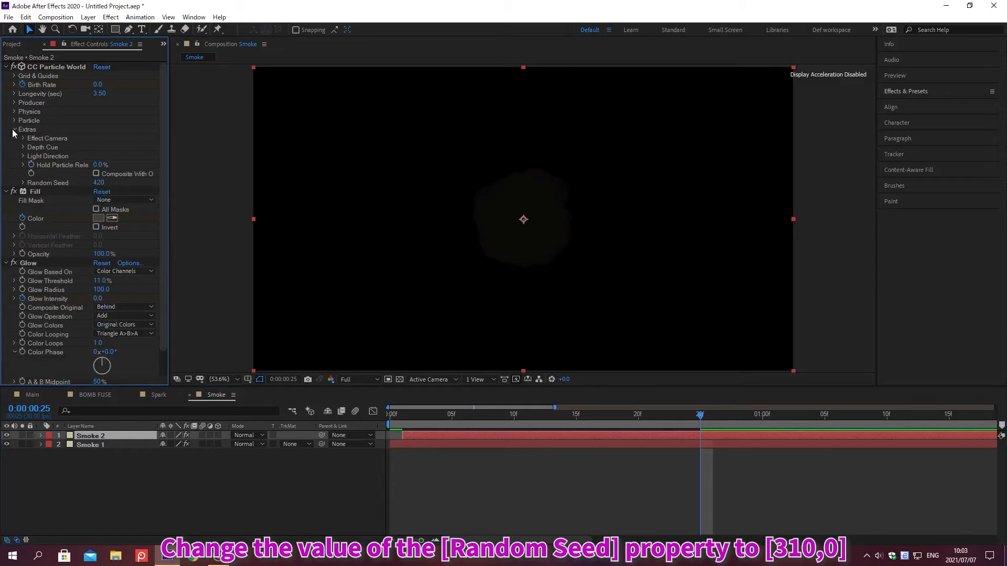
{"action": "left_click", "coordinate": [96, 183]}
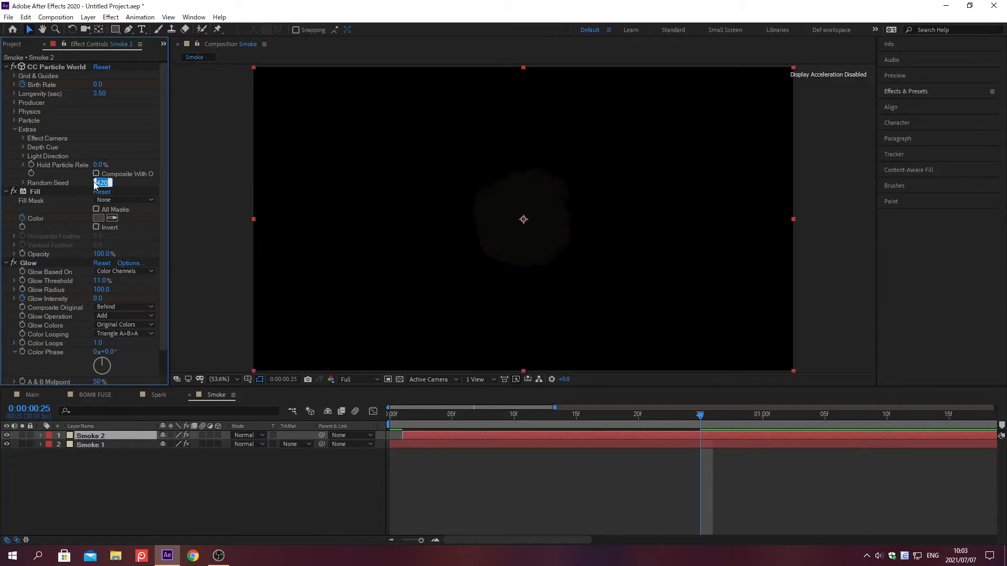
{"action": "type", "text": "1810"}
{"action": "key", "text": "Return"}
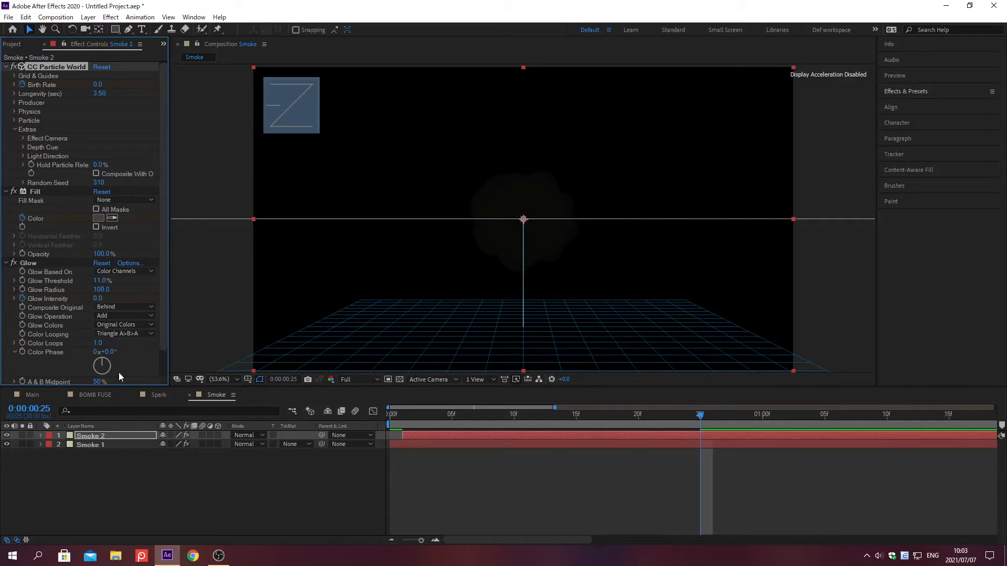
Duplicate the Smoke 2 layer and shift the new copy one frame later than Smoke 2.
{"action": "left_click", "coordinate": [131, 434]}
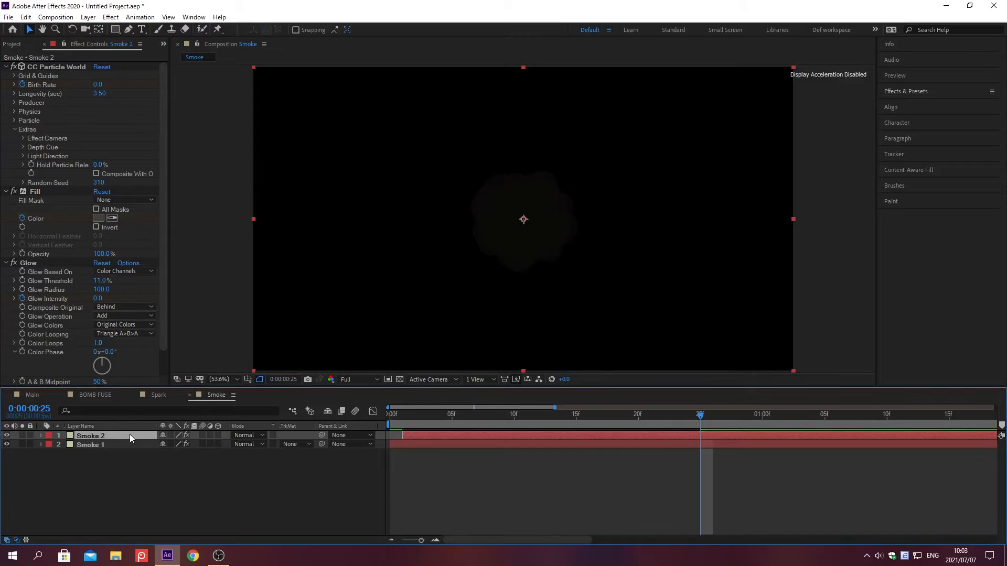
{"action": "key", "text": "ctrl+d"}
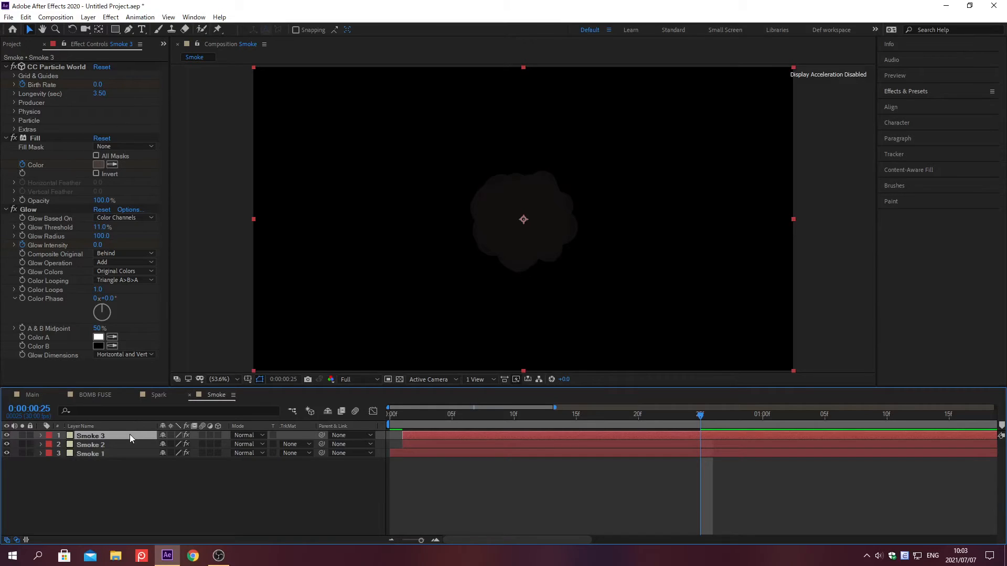
{"action": "key", "text": "alt+Page_Down"}
Set the Random Seed in the CC Particle World Extras of the Smoke 3 layer to 250.
{"action": "left_click", "coordinate": [14, 130]}
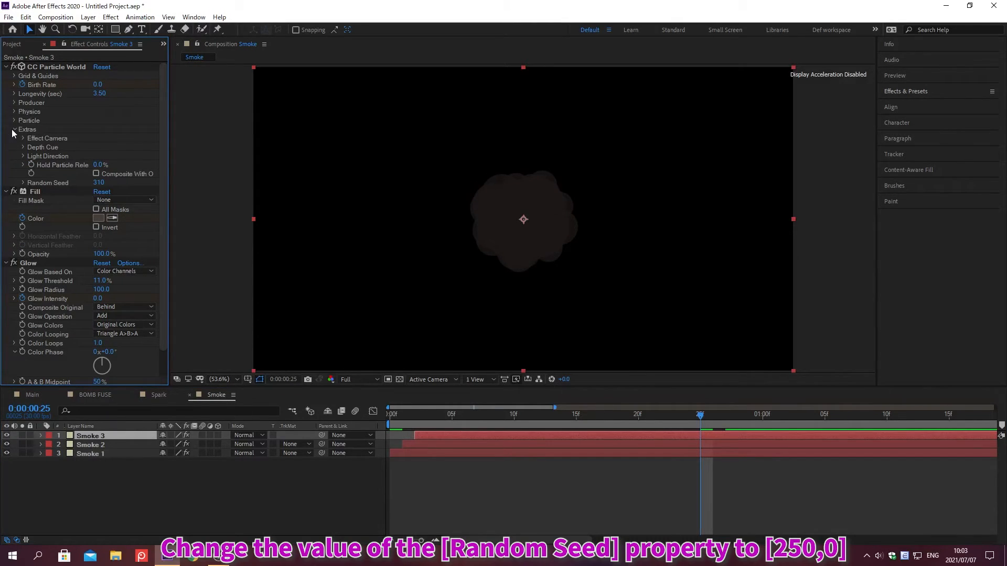
{"action": "left_click", "coordinate": [96, 183]}
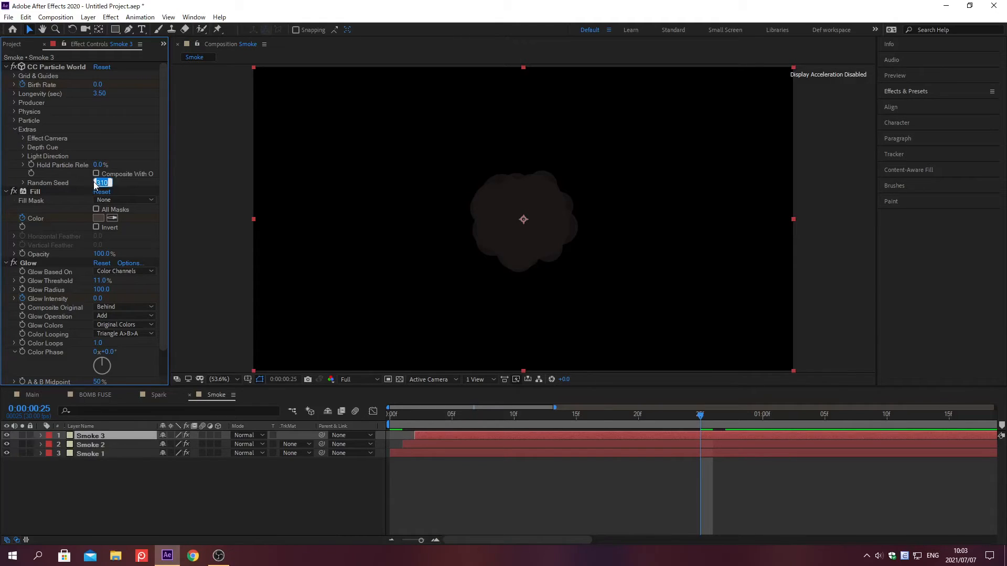
{"action": "type", "text": "250"}
{"action": "key", "text": "Return"}
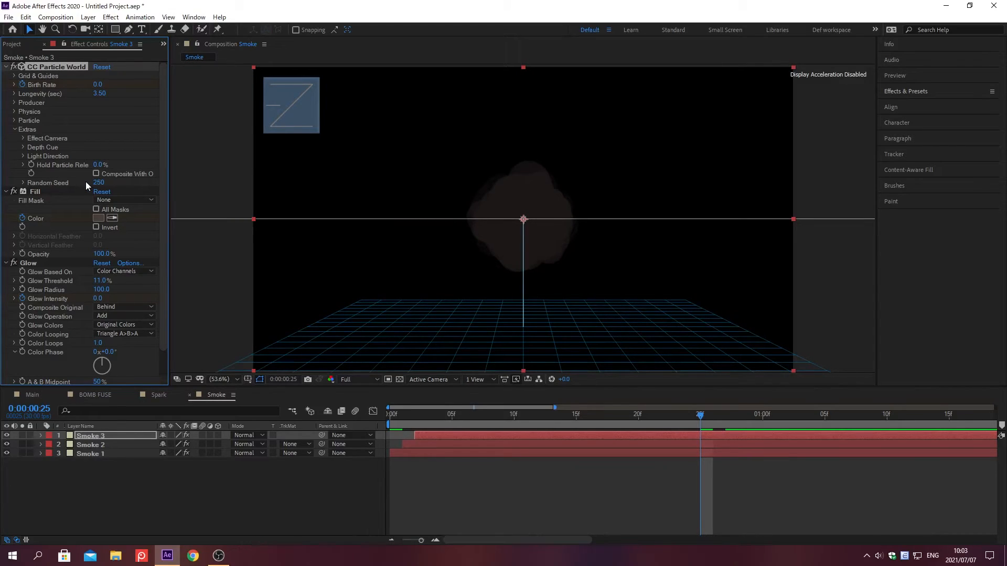
Set the Scale of the Smoke 2 layer to 80%.
{"action": "left_click", "coordinate": [86, 182]}
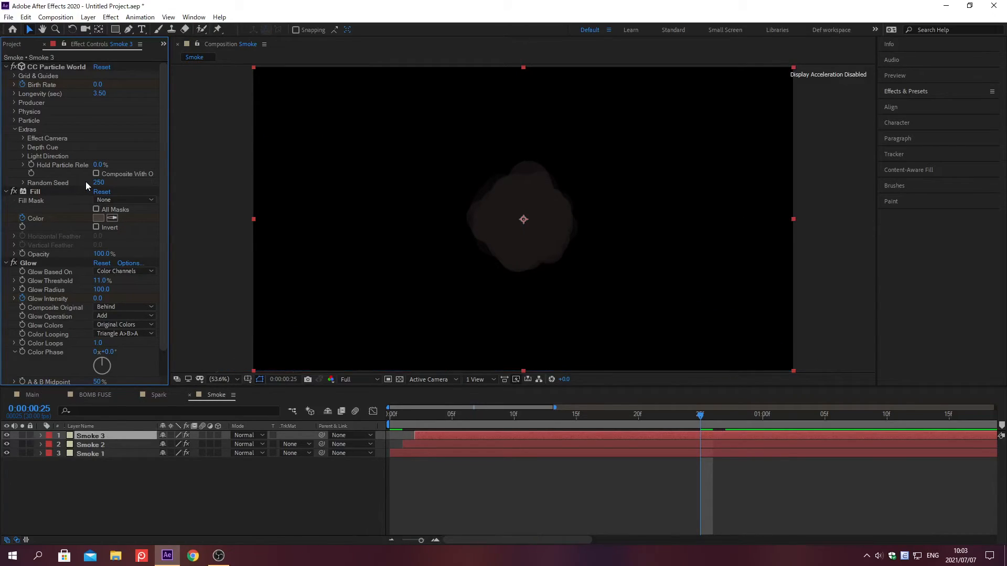
{"action": "left_click", "coordinate": [90, 435]}
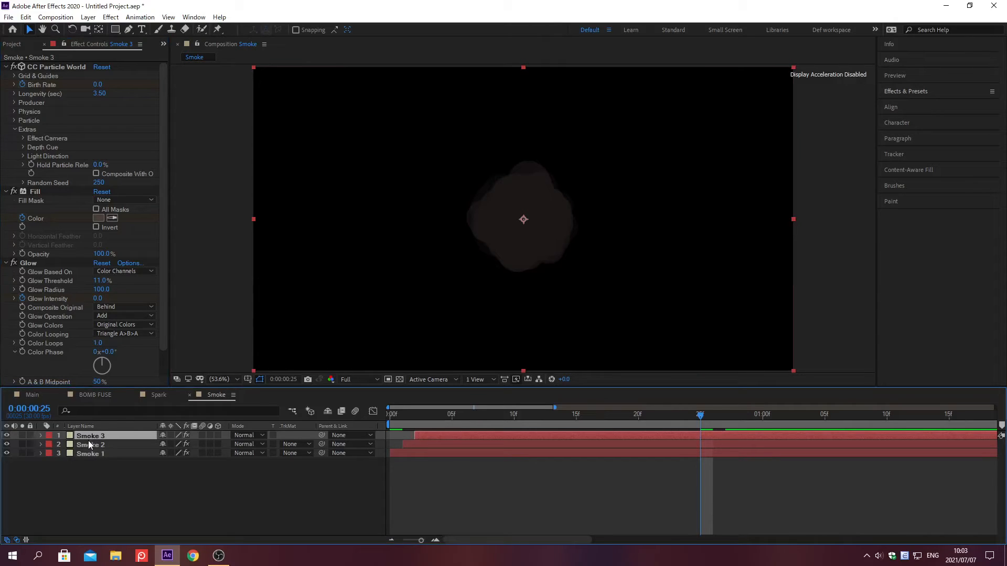
{"action": "left_click", "coordinate": [88, 445], "text": "shift"}
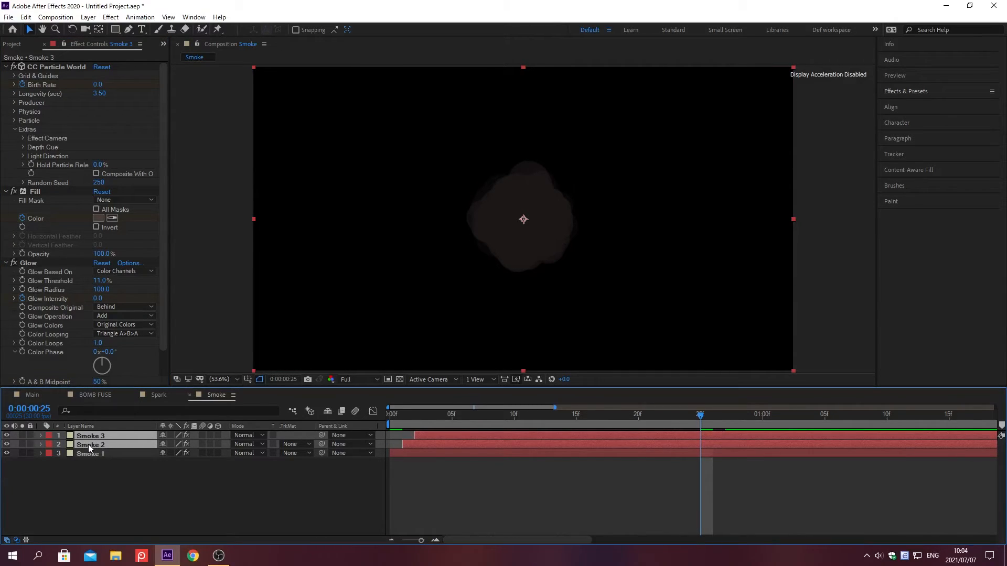
{"action": "key", "text": "s"}
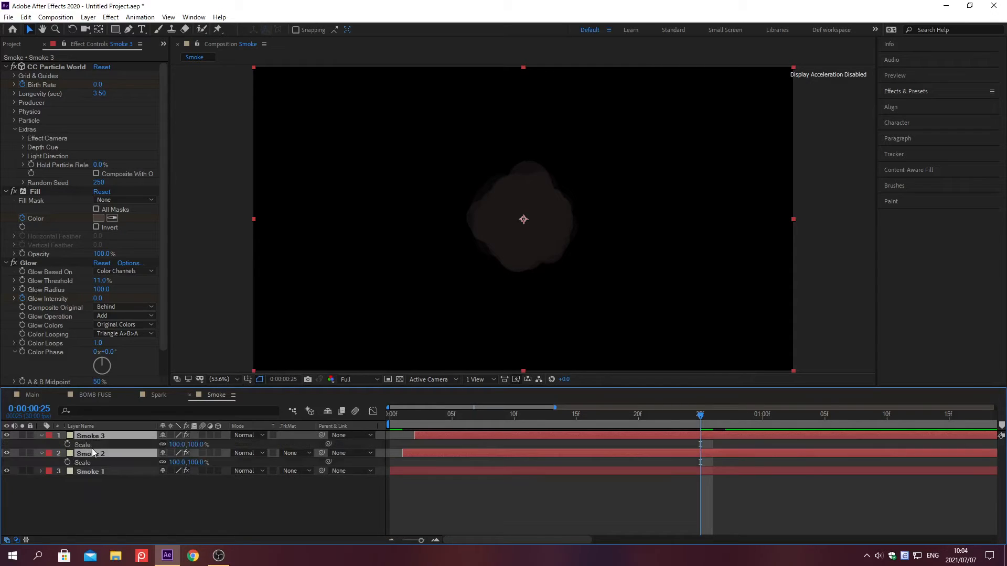
{"action": "left_click", "coordinate": [132, 501]}
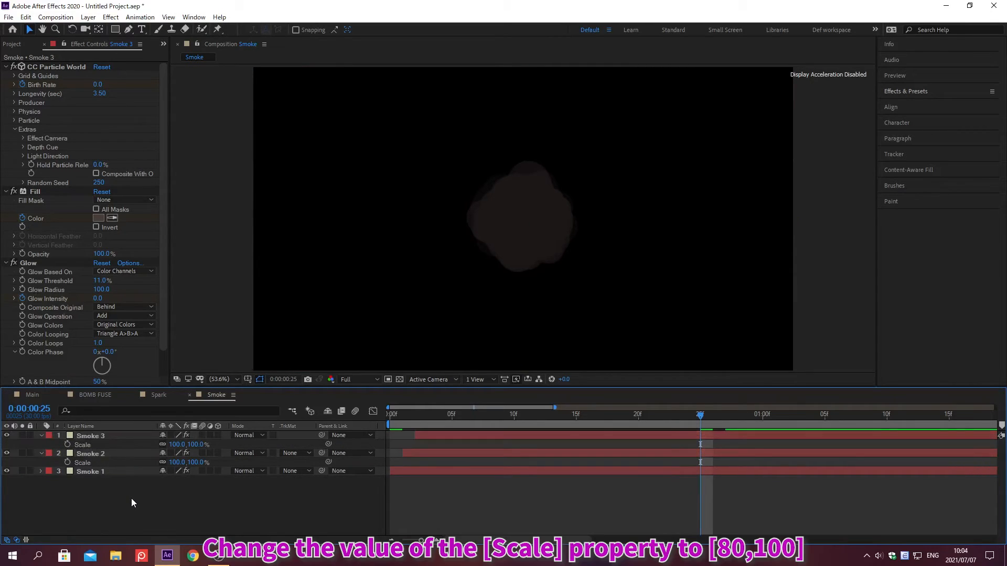
{"action": "left_click", "coordinate": [176, 462]}
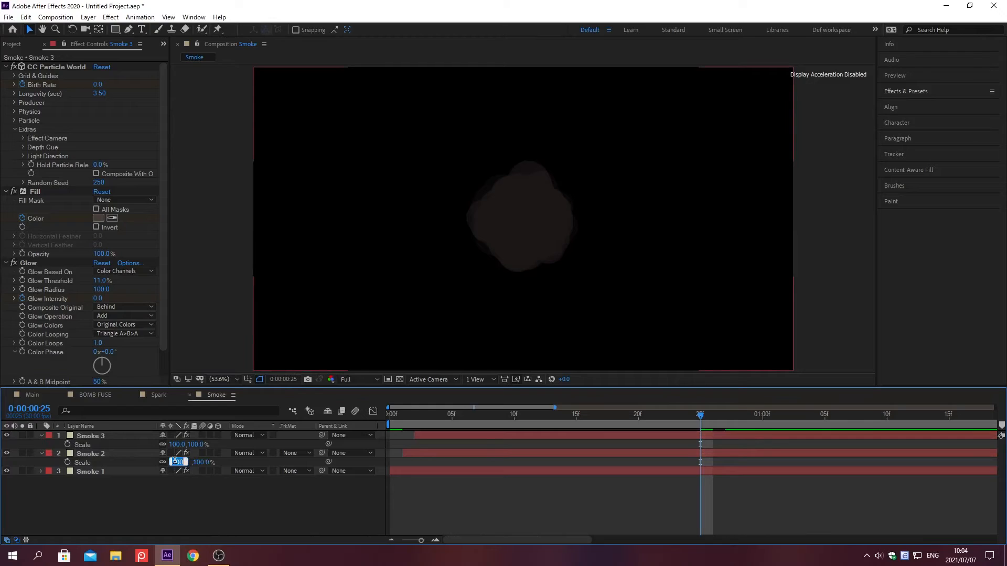
{"action": "type", "text": "80"}
{"action": "key", "text": "Return"}
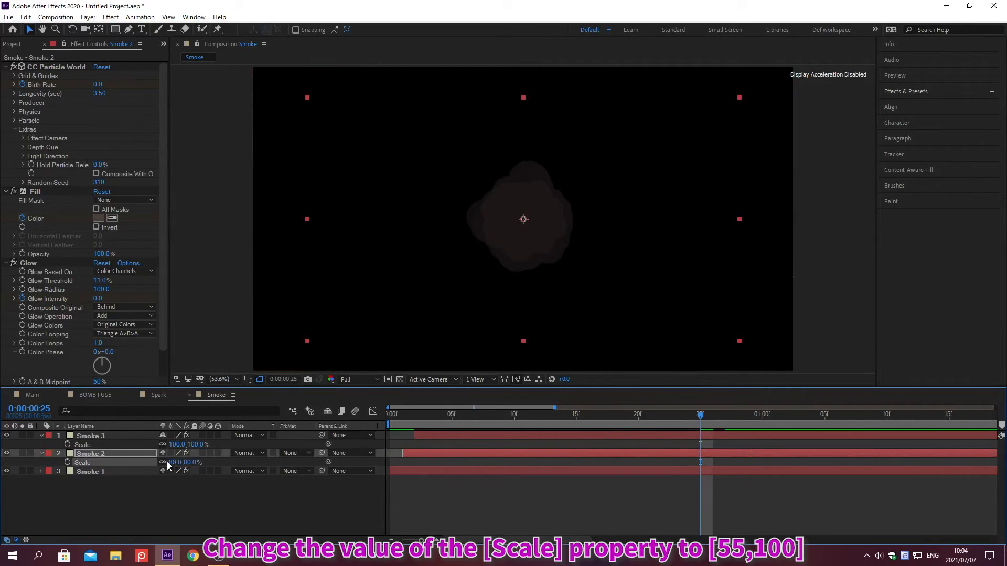
Set the Scale of the Smoke 3 layer to 55%, then collapse and deselect the smoke layers.
{"action": "left_click", "coordinate": [174, 444]}
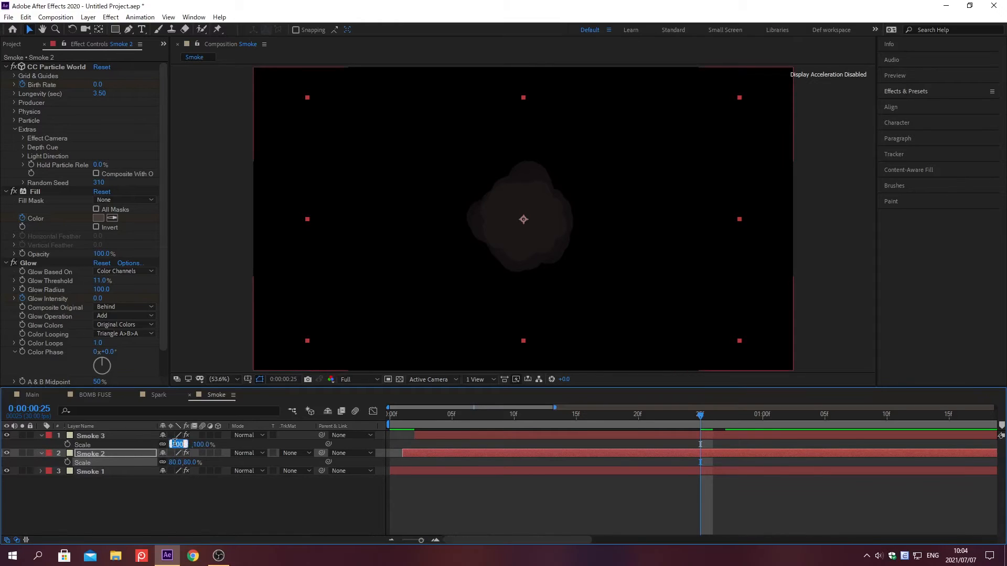
{"action": "type", "text": "55"}
{"action": "key", "text": "Return"}
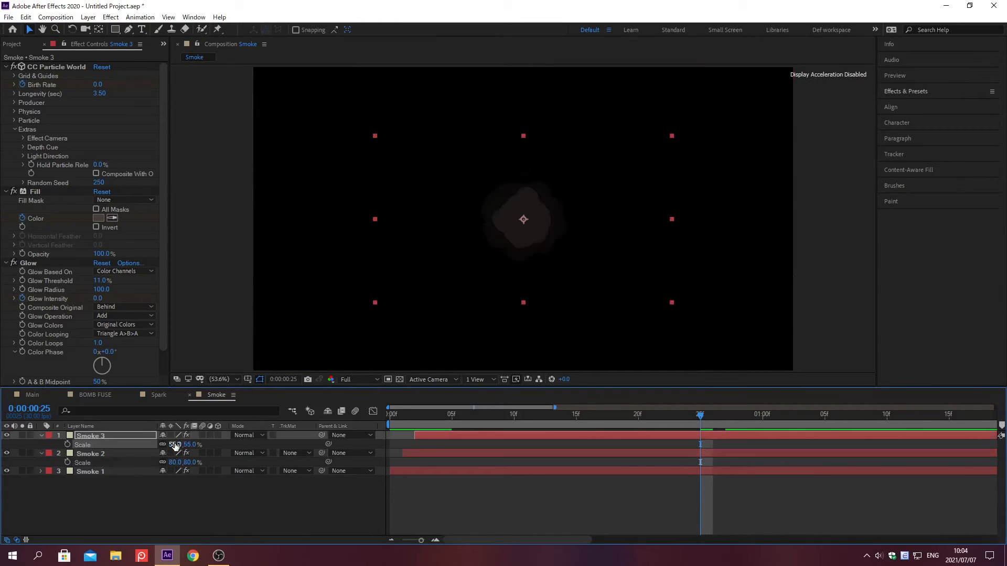
{"action": "left_click", "coordinate": [172, 445]}
{"action": "left_click", "coordinate": [42, 435]}
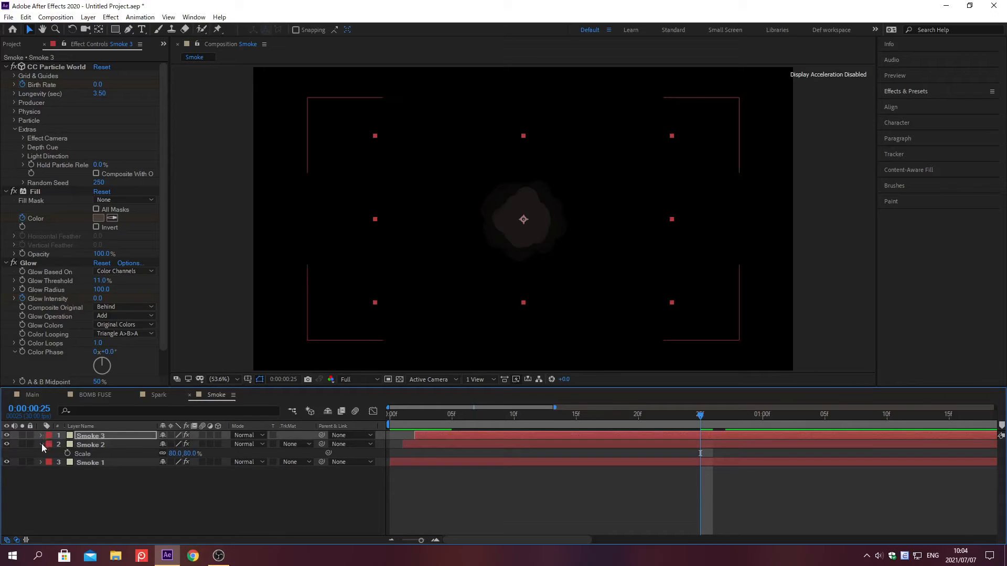
{"action": "left_click", "coordinate": [41, 445]}
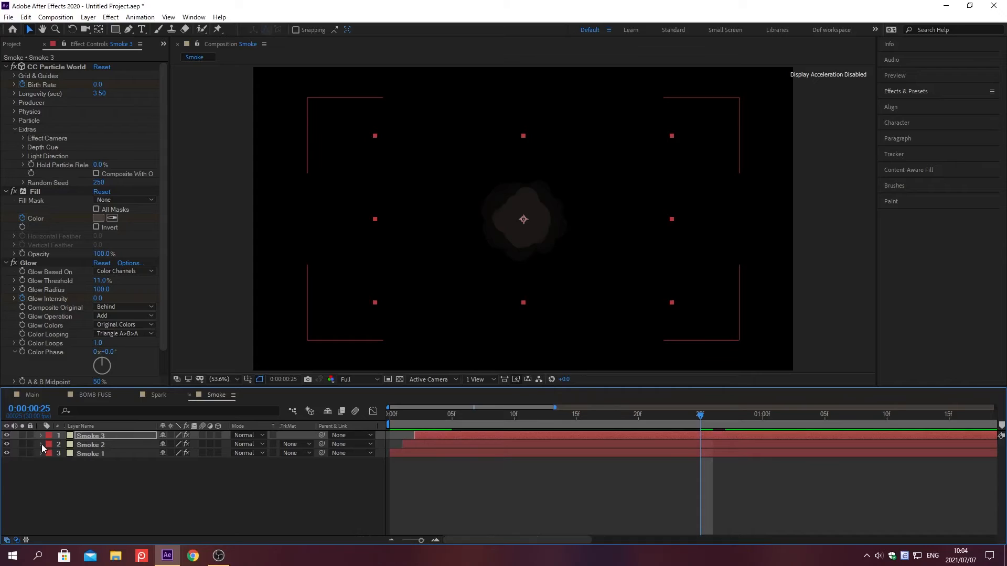
{"action": "key", "text": "ctrl+shift+a"}
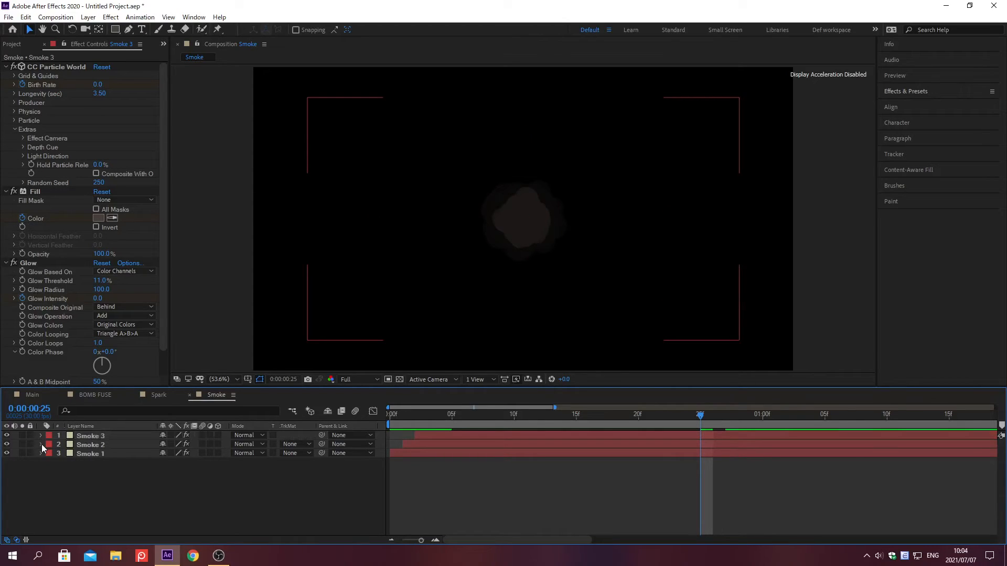
Duplicate the Smoke 1, Smoke 2 and Smoke 3 layers and move the copies below the originals in the layer stack.
{"action": "left_click", "coordinate": [88, 435]}
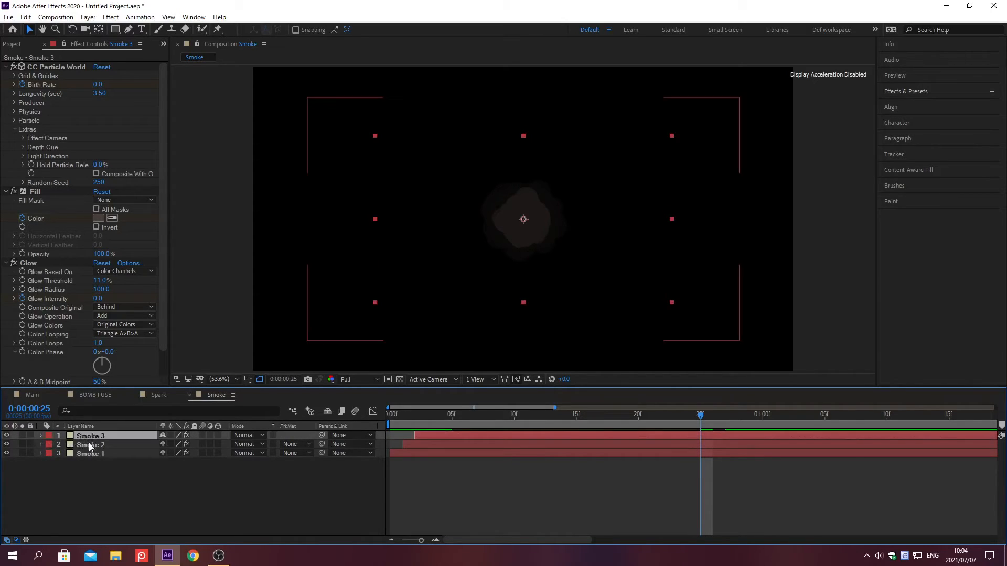
{"action": "left_click", "coordinate": [88, 454], "text": "shift"}
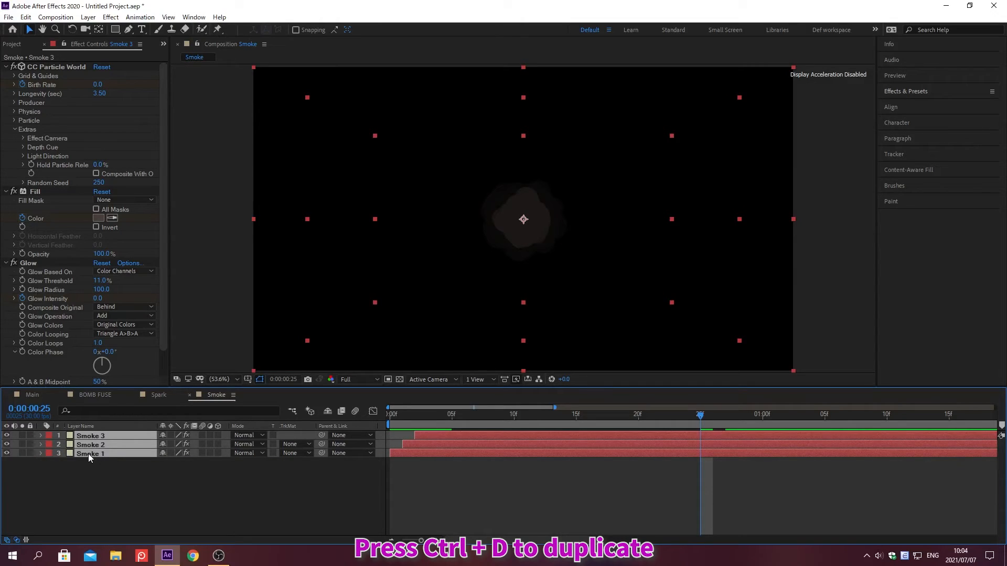
{"action": "key", "text": "ctrl+d"}
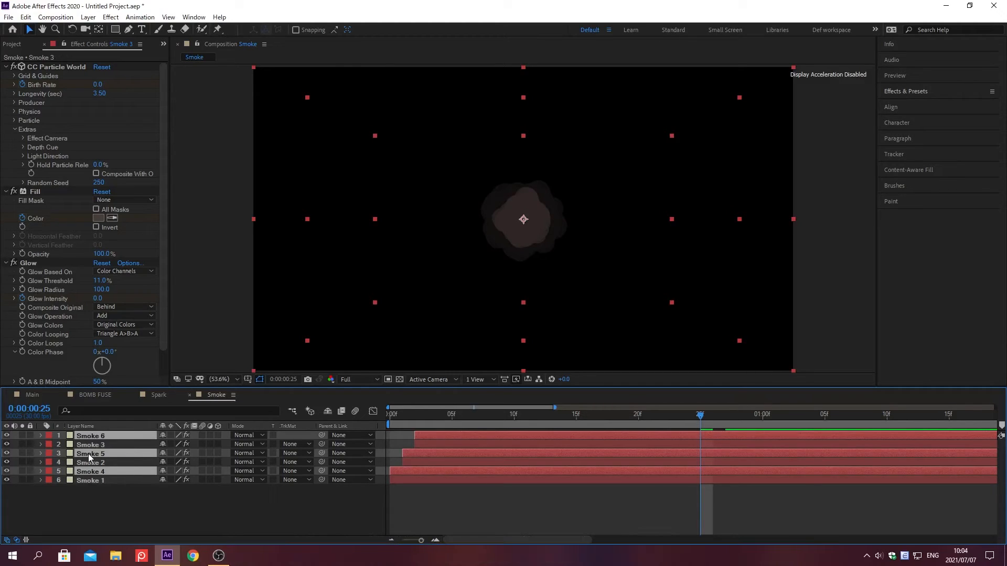
{"action": "key", "text": "ctrl+["}
{"action": "key", "text": "ctrl+["}
{"action": "key", "text": "ctrl+["}
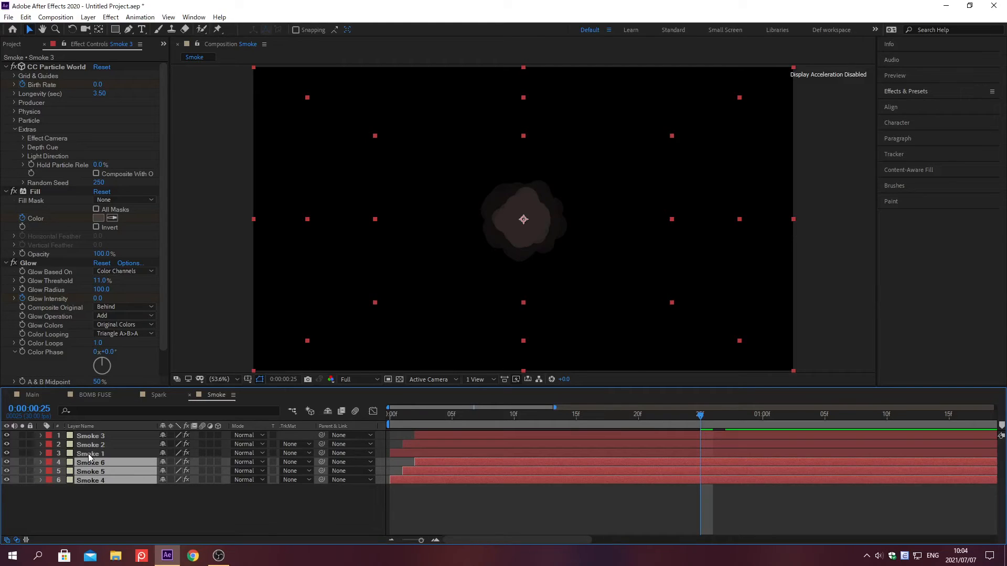
Set the Position of the Smoke 4, Smoke 5 and Smoke 6 layers to 830, 660 and shift them five frames later.
{"action": "key", "text": "p"}
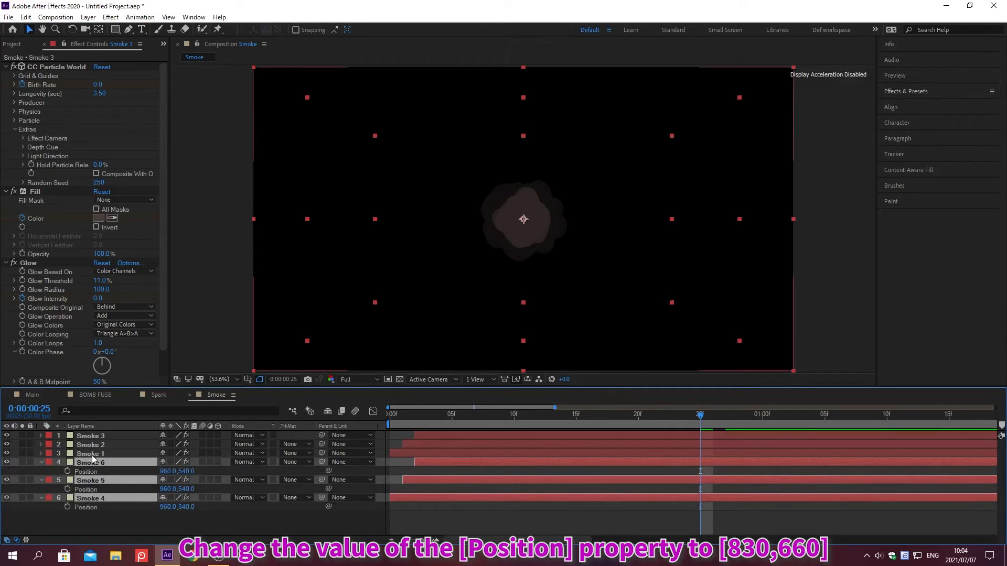
{"action": "left_click", "coordinate": [166, 489]}
{"action": "type", "text": "830"}
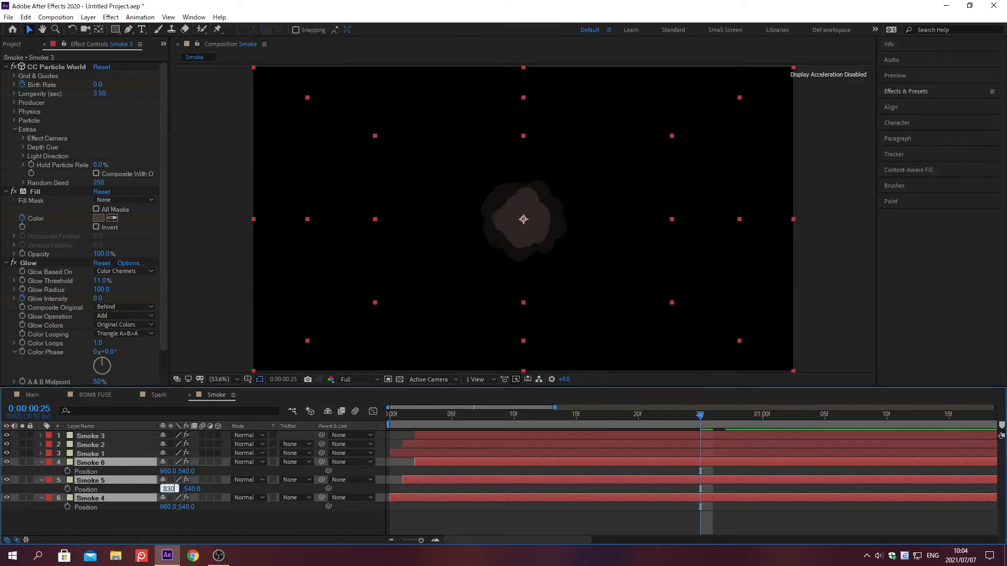
{"action": "key", "text": "Tab"}
{"action": "type", "text": "660"}
{"action": "key", "text": "Return"}
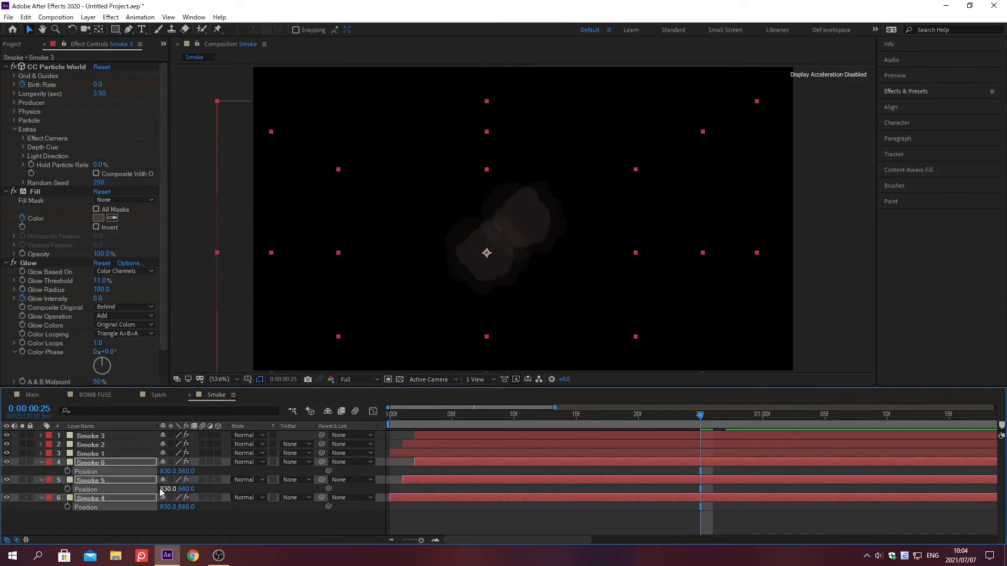
{"action": "left_click", "coordinate": [41, 462]}
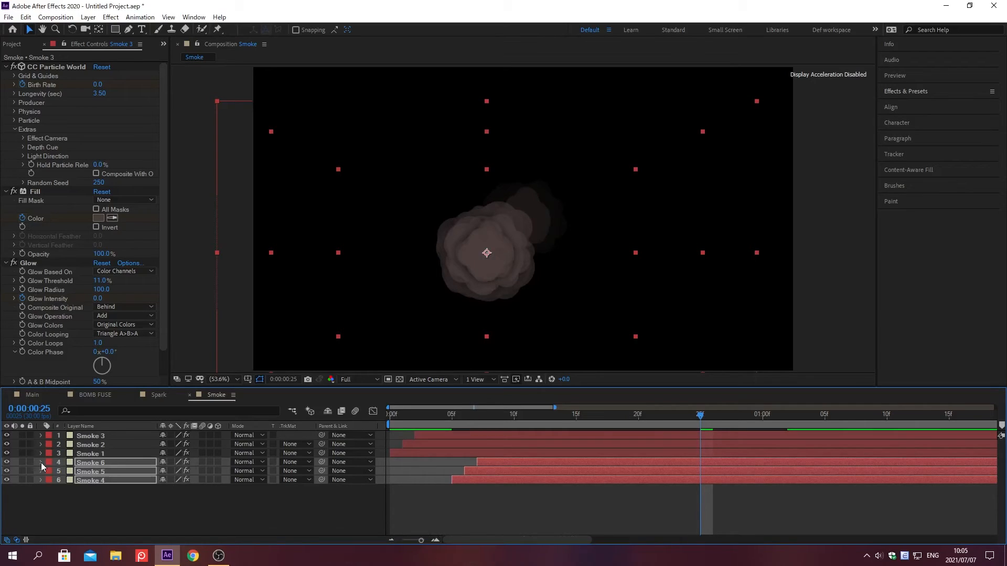
Duplicate the Smoke 4, Smoke 5 and Smoke 6 layers to the bottom of the stack and set the copies' Position to 1075, 660.
{"action": "key", "text": "ctrl+d"}
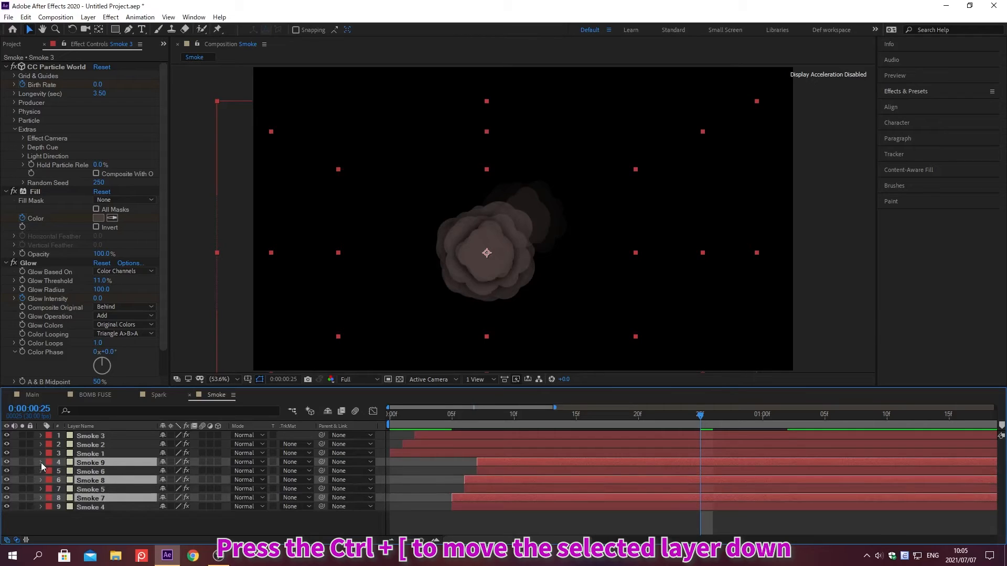
{"action": "key", "text": "ctrl+shift+bracketleft"}
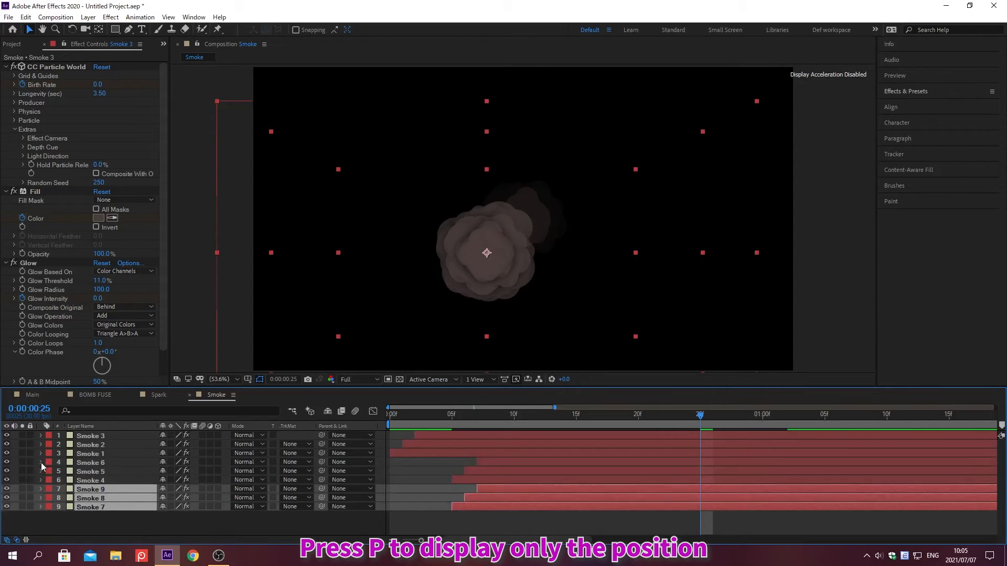
{"action": "key", "text": "p"}
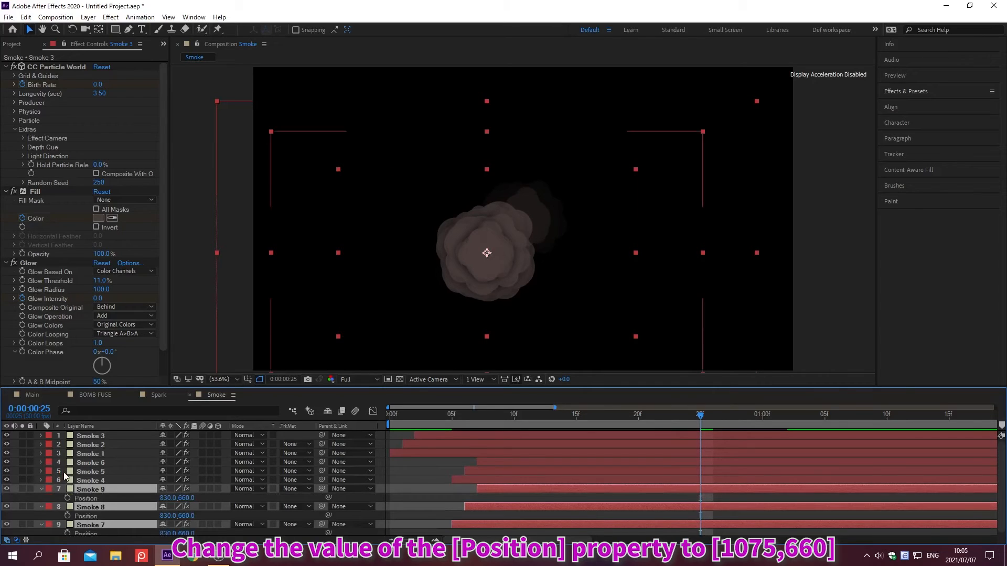
{"action": "left_click", "coordinate": [167, 516]}
{"action": "type", "text": "1075"}
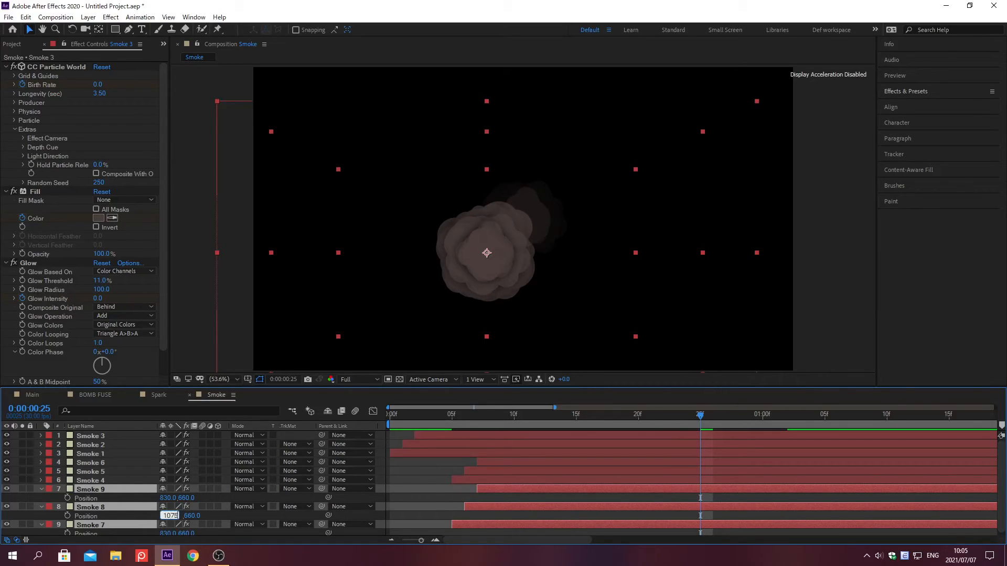
{"action": "key", "text": "Tab"}
{"action": "key", "text": "Return"}
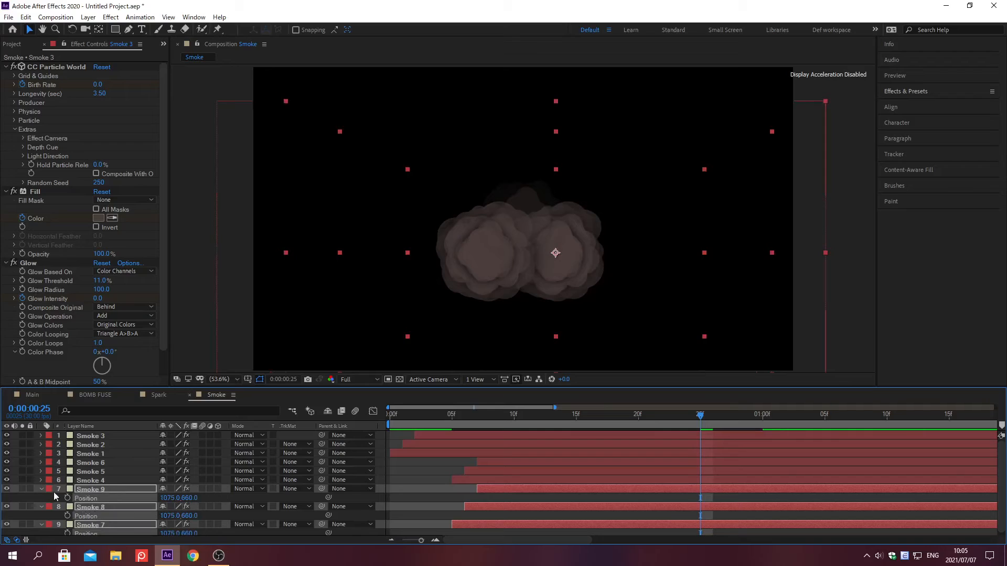
{"action": "left_click", "coordinate": [40, 486]}
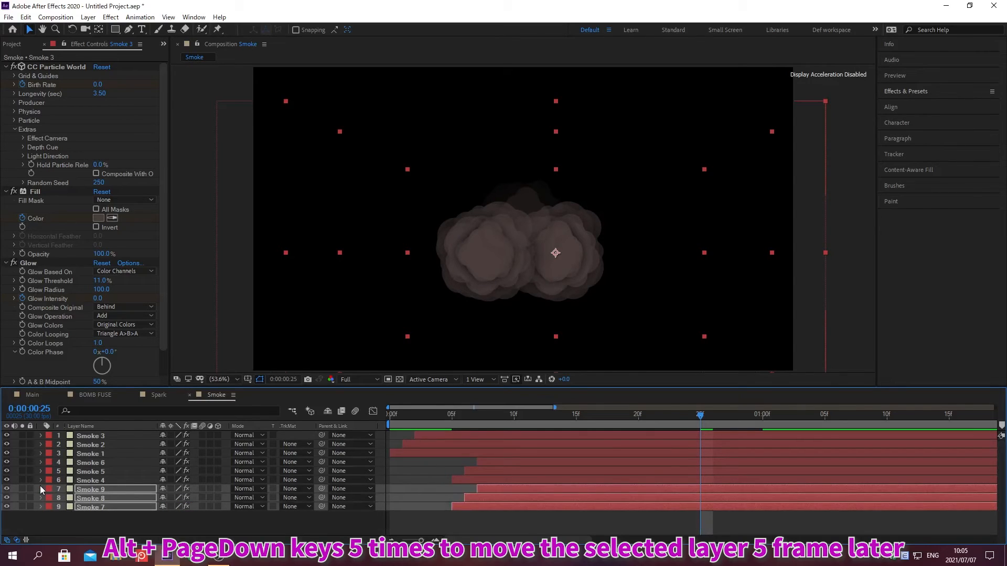
Shift the Smoke 7, Smoke 8 and Smoke 9 layers five frames later in the timeline.
{"action": "key", "text": "alt+Page_Down"}
{"action": "key", "text": "alt+Page_Down"}
{"action": "key", "text": "alt+Page_Down"}
{"action": "key", "text": "alt+Page_Down"}
{"action": "key", "text": "alt+Page_Down"}
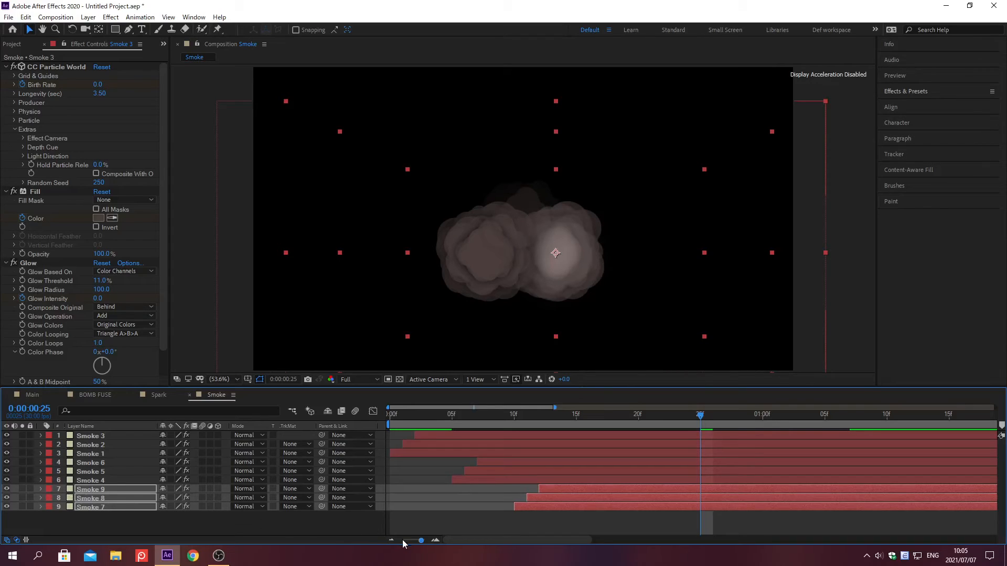
Set the blending mode of all nine smoke layers to Overlay.
{"action": "left_click", "coordinate": [403, 541]}
{"action": "left_click_drag", "start_coordinate": [125, 527], "coordinate": [123, 434]}
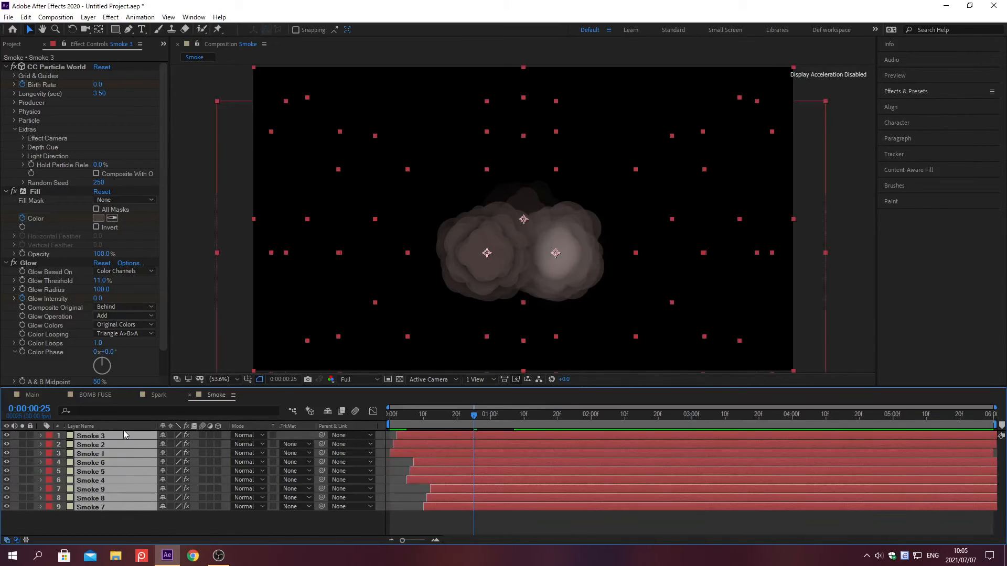
{"action": "left_click", "coordinate": [237, 435]}
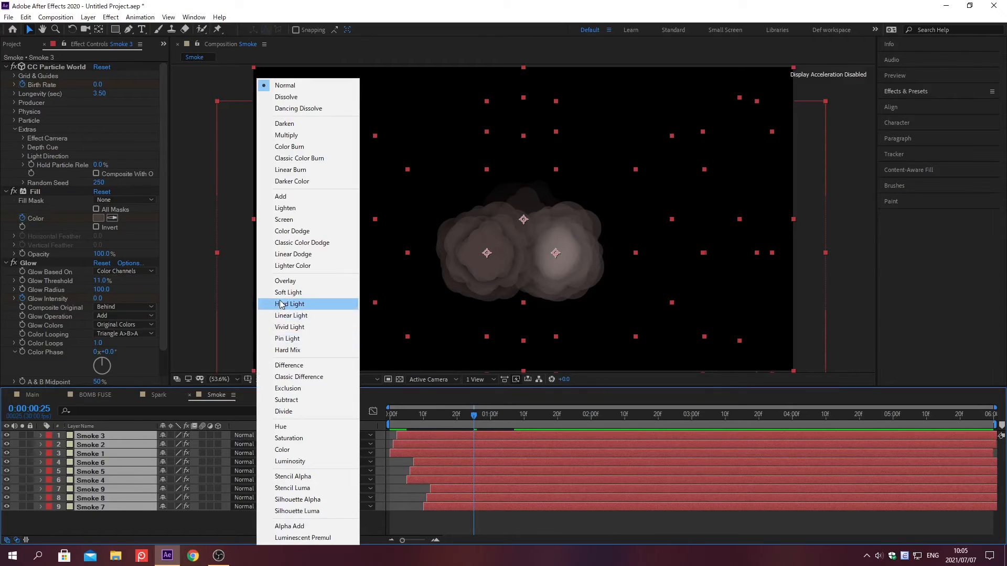
{"action": "left_click", "coordinate": [285, 281]}
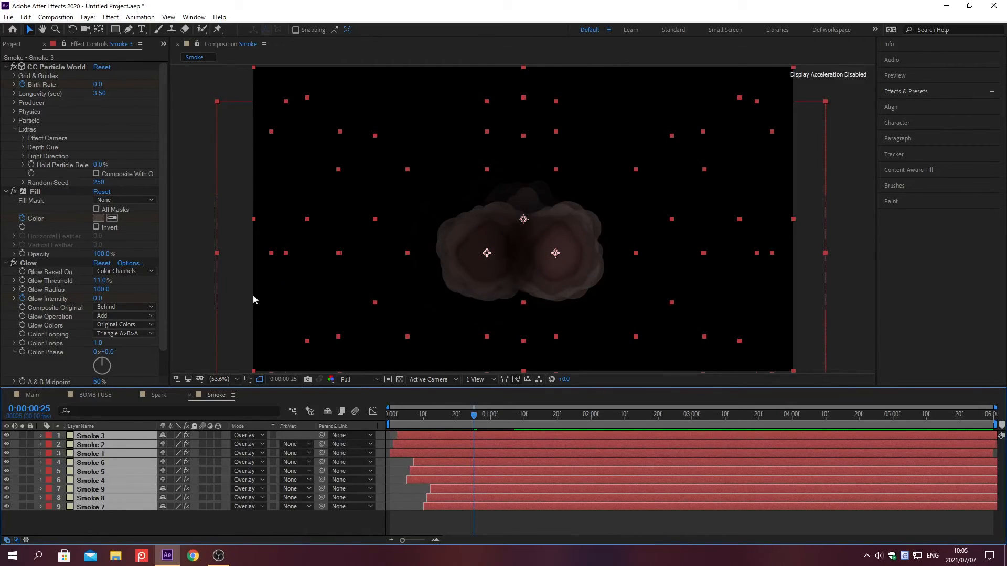
Add the Smoke and BOMB FUSE compositions as layers to the Main composition, with BOMB FUSE below Smoke.
{"action": "left_click", "coordinate": [26, 395]}
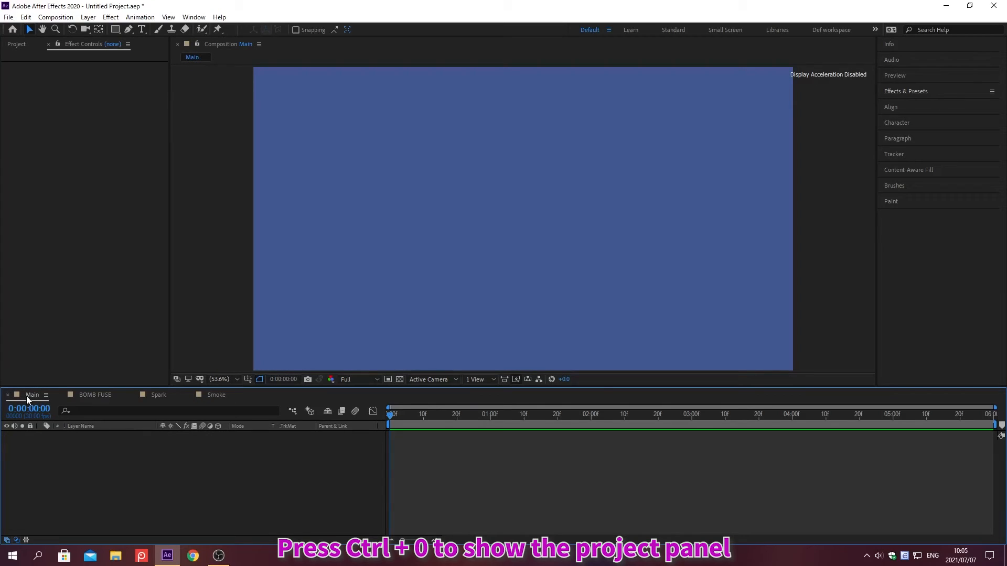
{"action": "key", "text": "ctrl+0"}
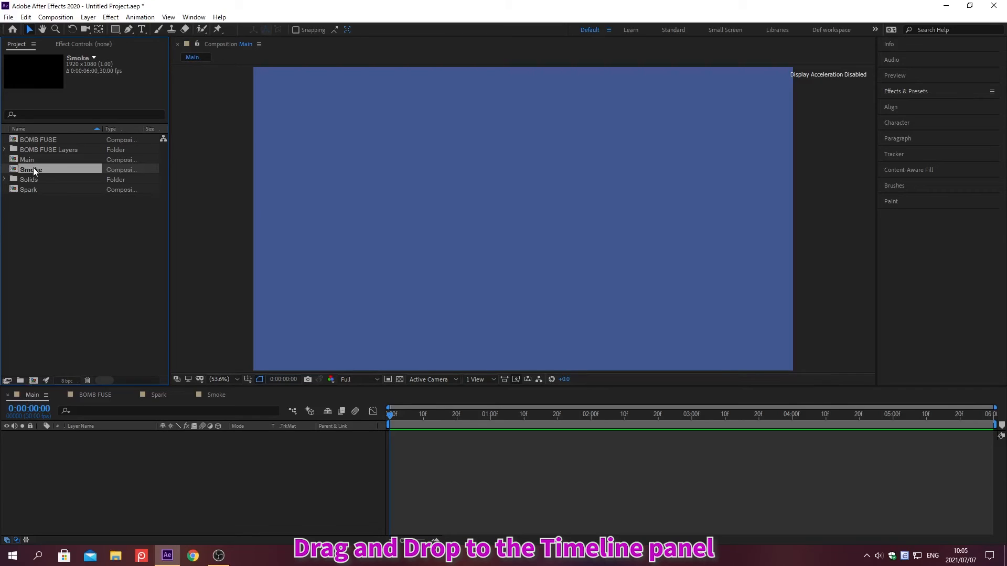
{"action": "left_click_drag", "start_coordinate": [33, 168], "coordinate": [139, 524]}
{"action": "left_click", "coordinate": [33, 139]}
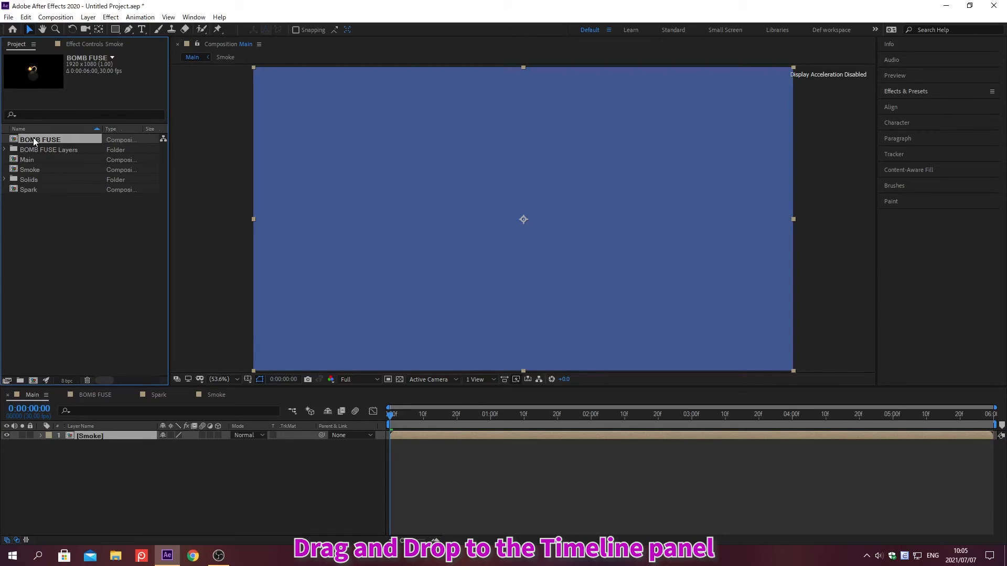
{"action": "left_click_drag", "start_coordinate": [33, 137], "coordinate": [139, 524]}
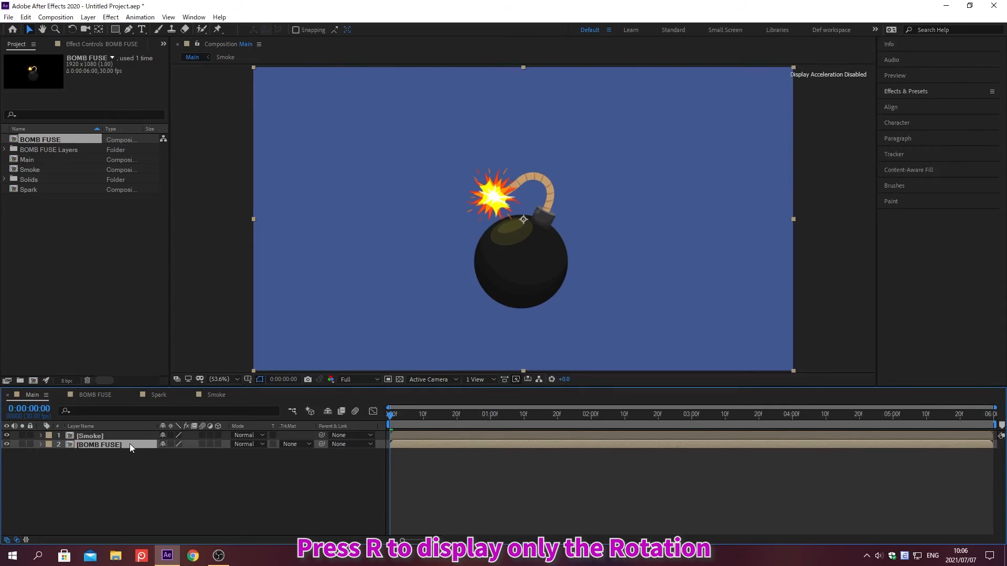
Keyframe the BOMB FUSE layer's Rotation at the start of the Main composition with a value of -2°.
{"action": "key", "text": "r"}
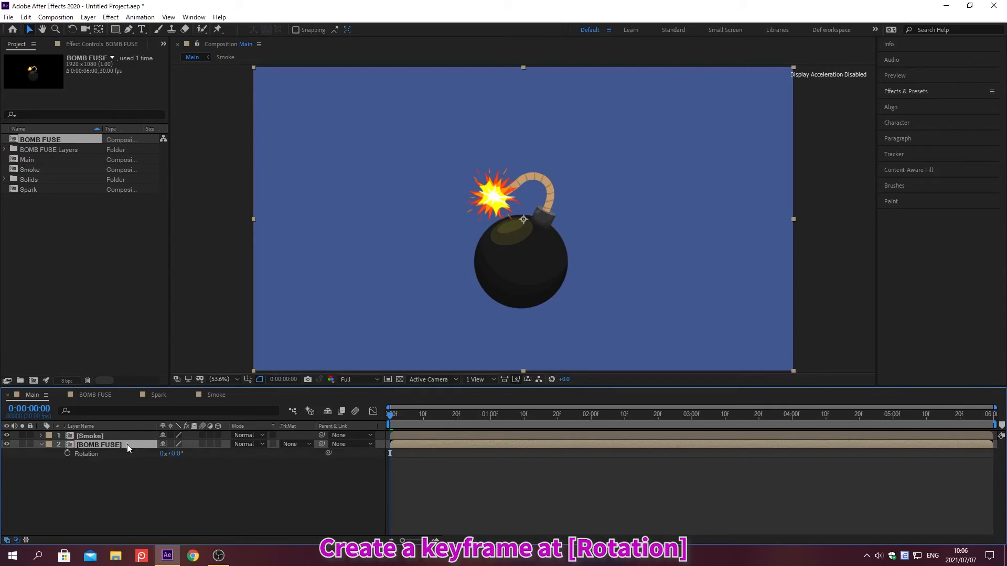
{"action": "left_click", "coordinate": [67, 453]}
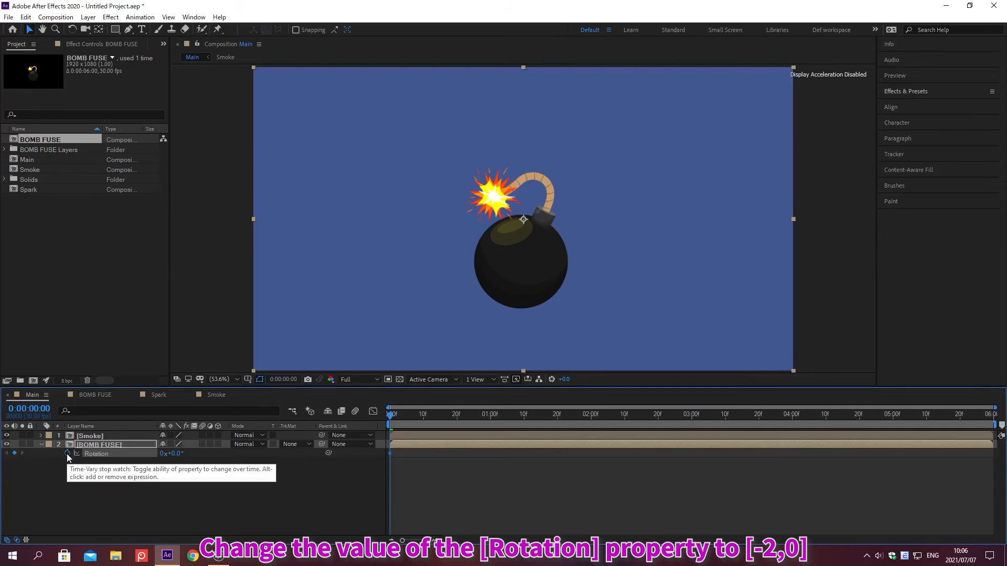
{"action": "left_click", "coordinate": [174, 453]}
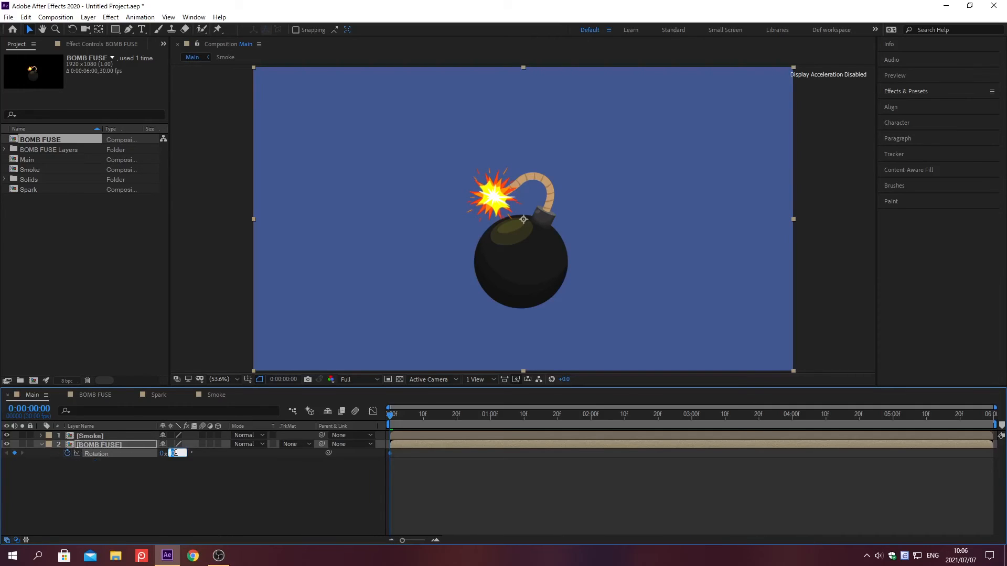
{"action": "type", "text": "-2"}
{"action": "key", "text": "Return"}
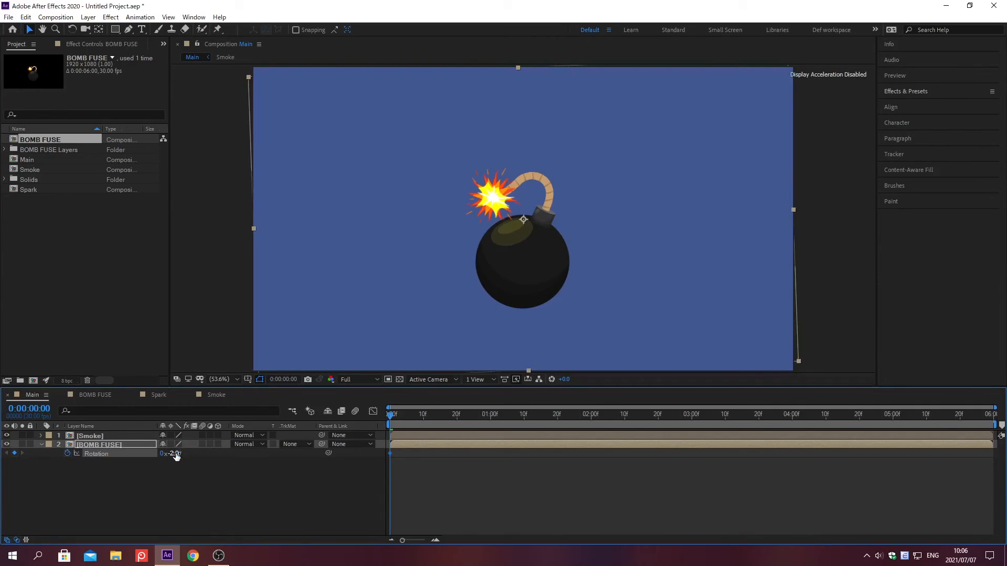
Add a second Rotation keyframe of 2° to the BOMB FUSE layer at 0;00;00;02.
{"action": "key", "text": "alt+shift+j"}
{"action": "type", "text": "0;00;00;02"}
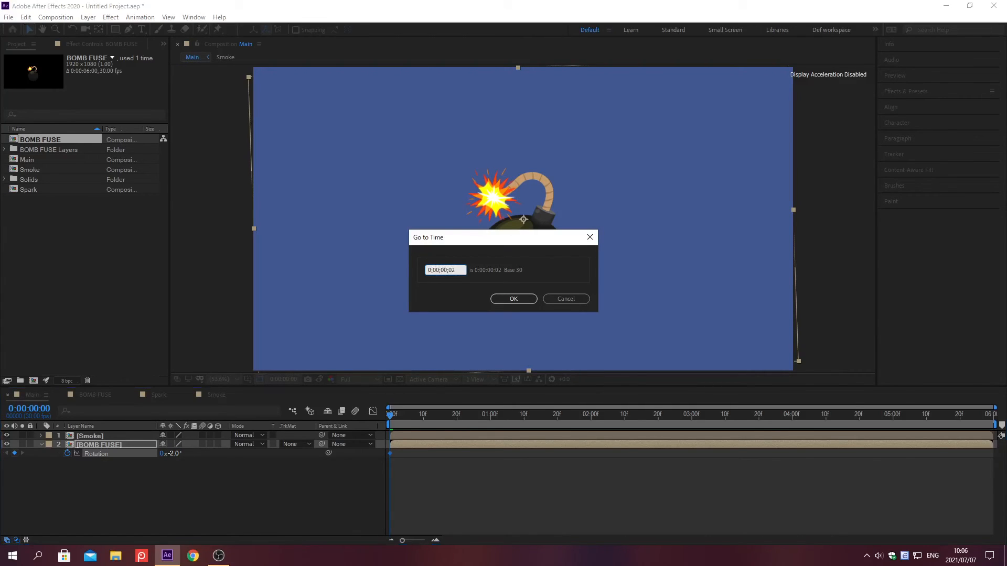
{"action": "key", "text": "Return"}
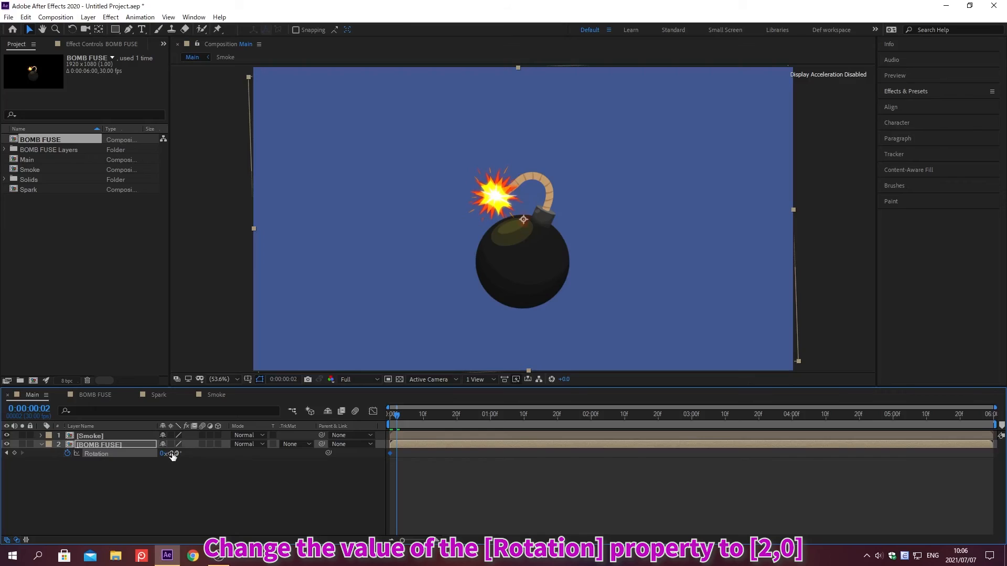
{"action": "left_click", "coordinate": [176, 453]}
{"action": "type", "text": "2"}
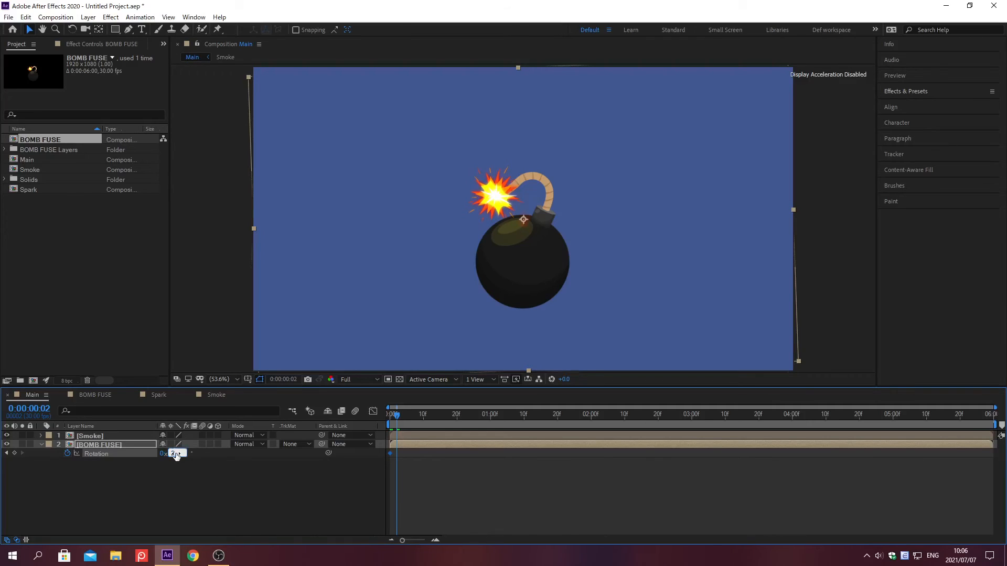
{"action": "key", "text": "Return"}
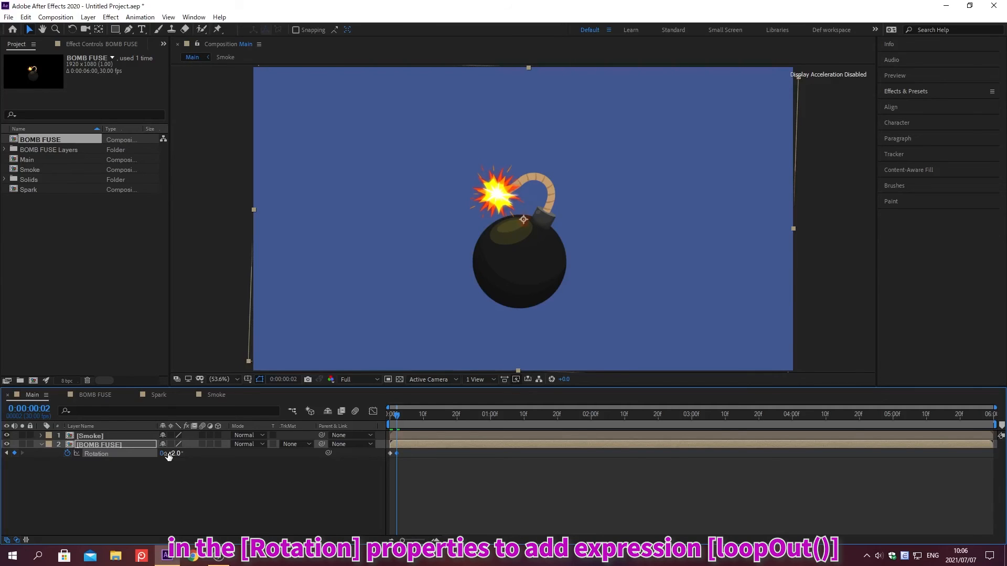
Add the expression loopOut() to the BOMB FUSE layer's Rotation property.
{"action": "left_click", "coordinate": [66, 453], "text": "alt"}
{"action": "type", "text": "loopOut()"}
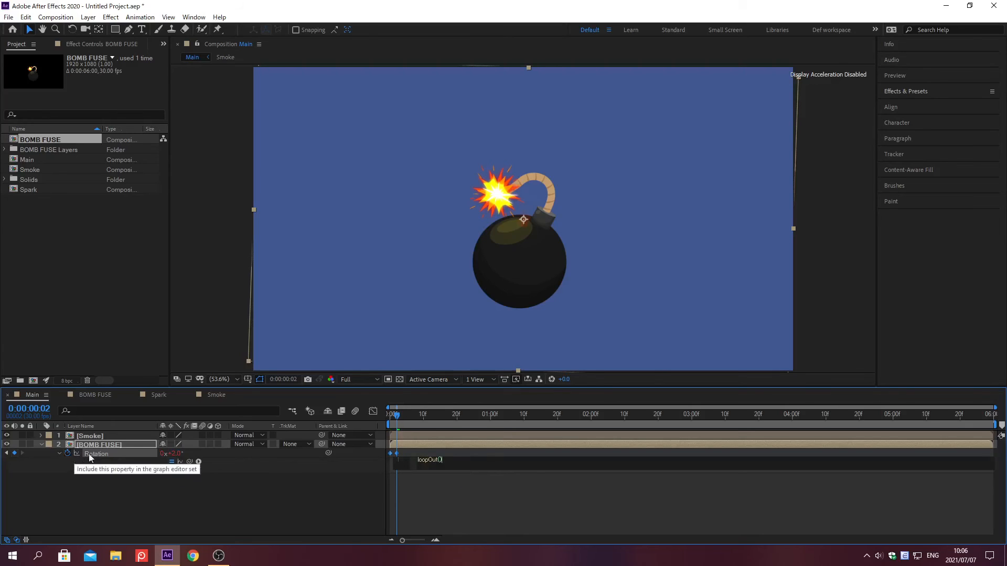
{"action": "left_click", "coordinate": [249, 454]}
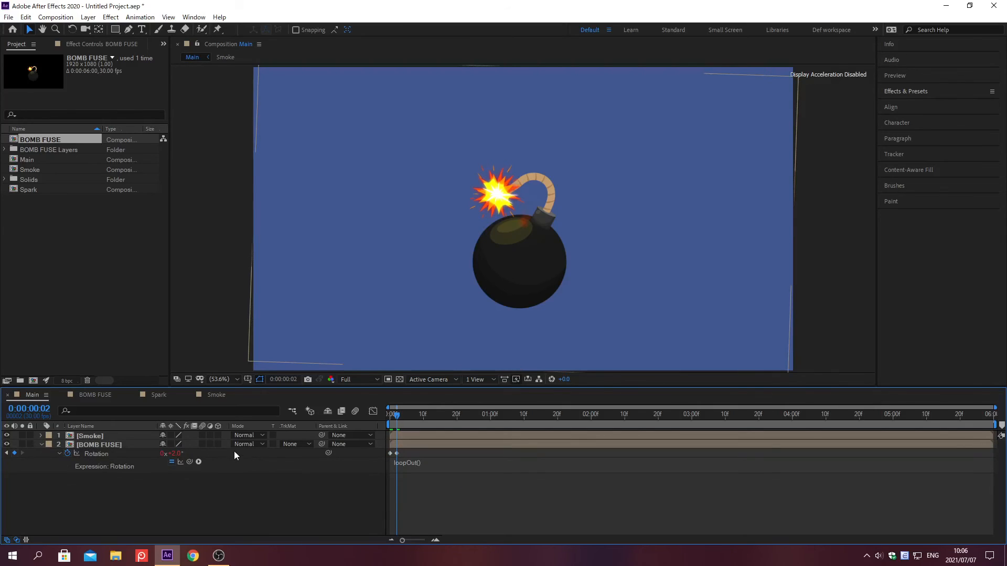
Move the Smoke layer in time so that it starts at 0;00;02;00.
{"action": "left_click", "coordinate": [130, 436]}
{"action": "key", "text": "alt+shift+j"}
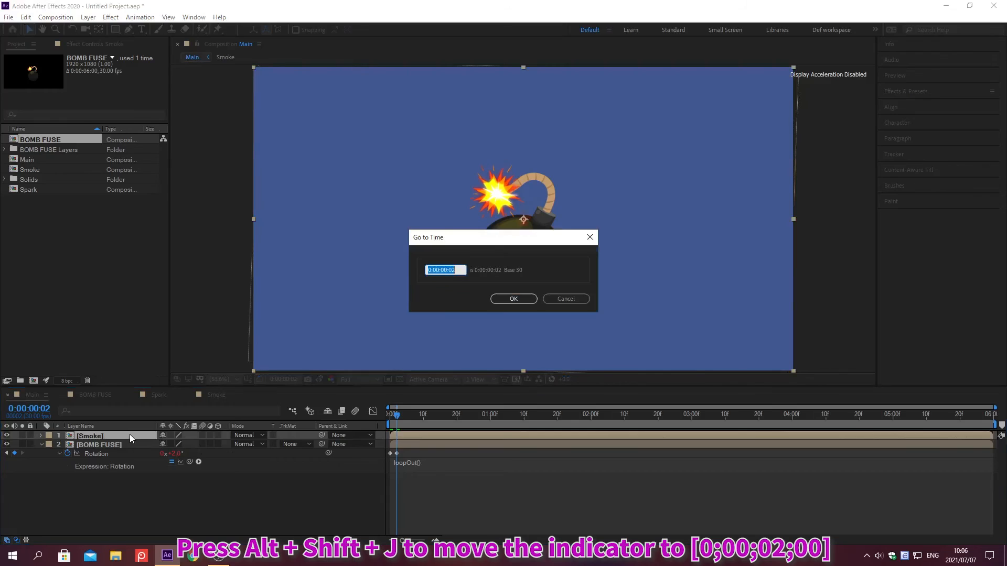
{"action": "type", "text": "0;00;02;00"}
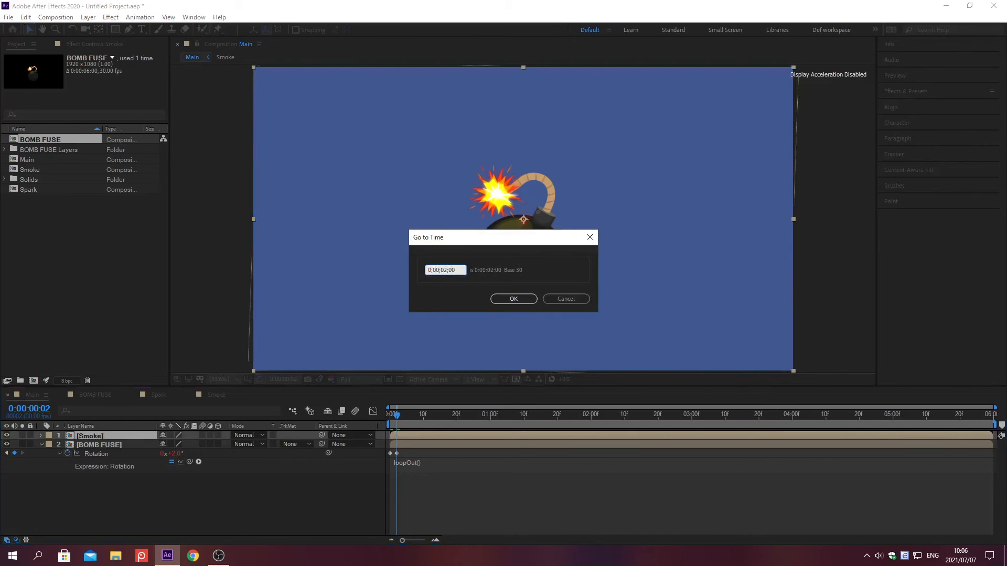
{"action": "key", "text": "Return"}
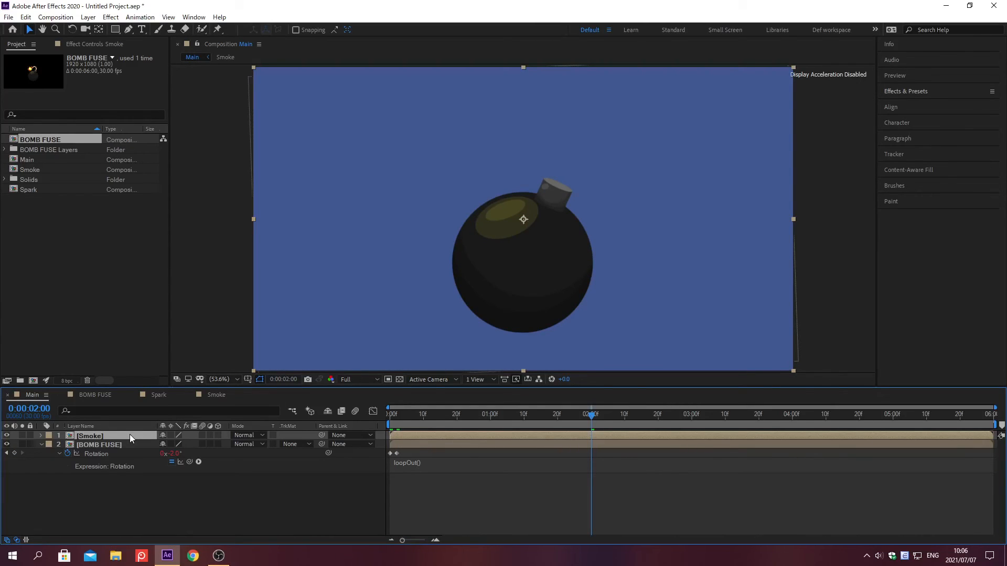
{"action": "key", "text": "bracketleft"}
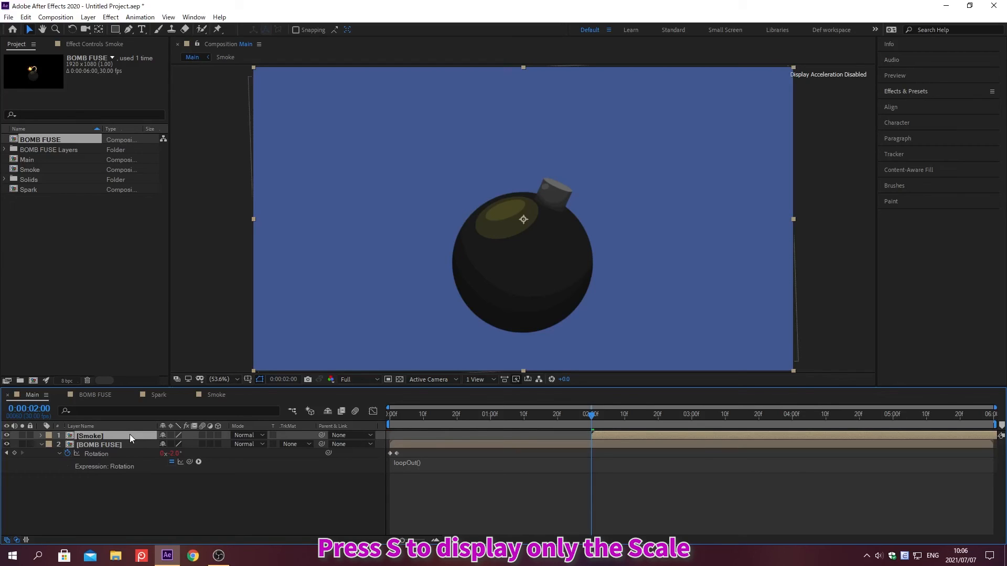
Set the Smoke layer's Scale to 200%.
{"action": "key", "text": "s"}
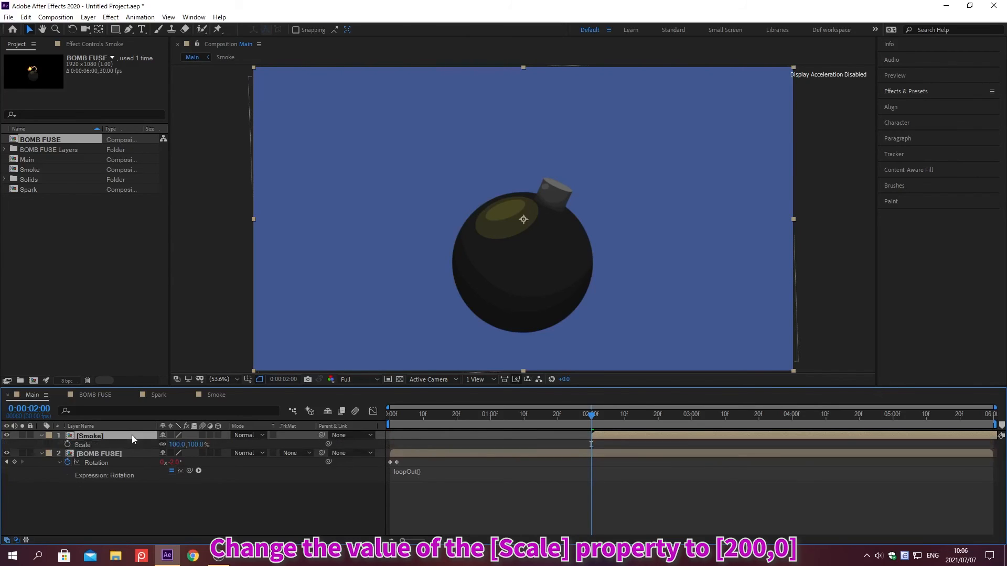
{"action": "left_click", "coordinate": [175, 445]}
{"action": "type", "text": "200"}
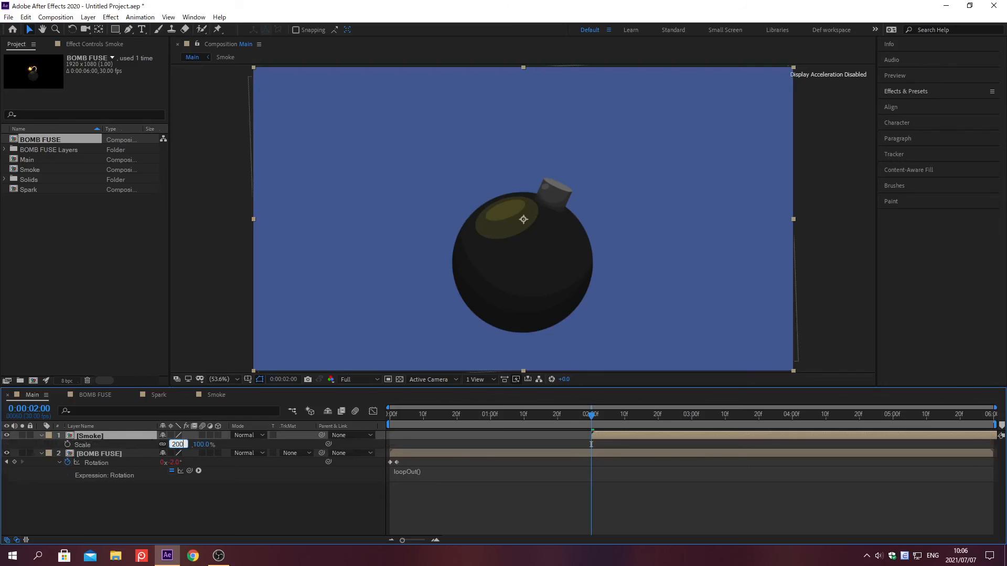
{"action": "key", "text": "Return"}
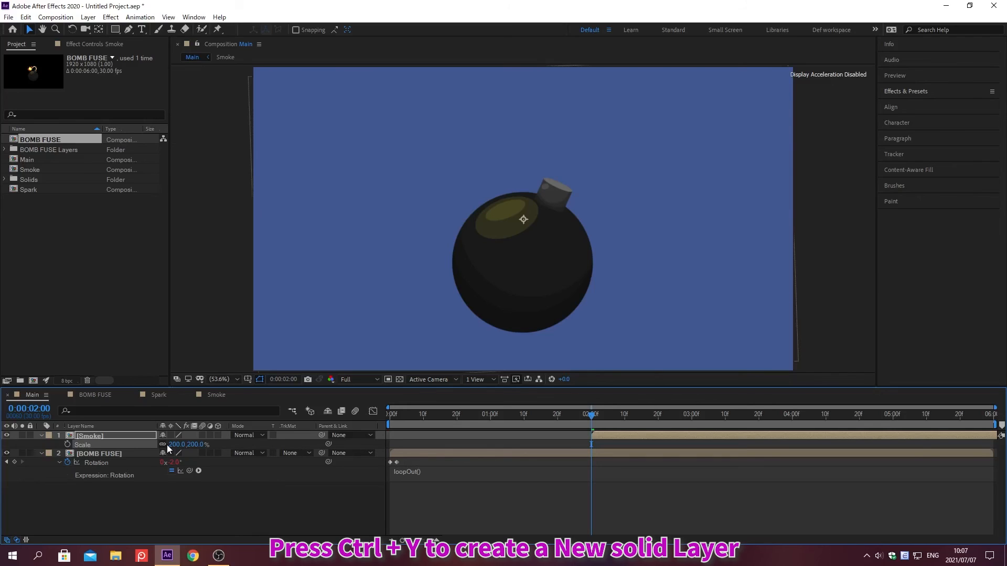
Create a 1920 x 1080 solid named Background in colour BEC5A1 and send it to the bottom of the layer stack.
{"action": "key", "text": "ctrl+y"}
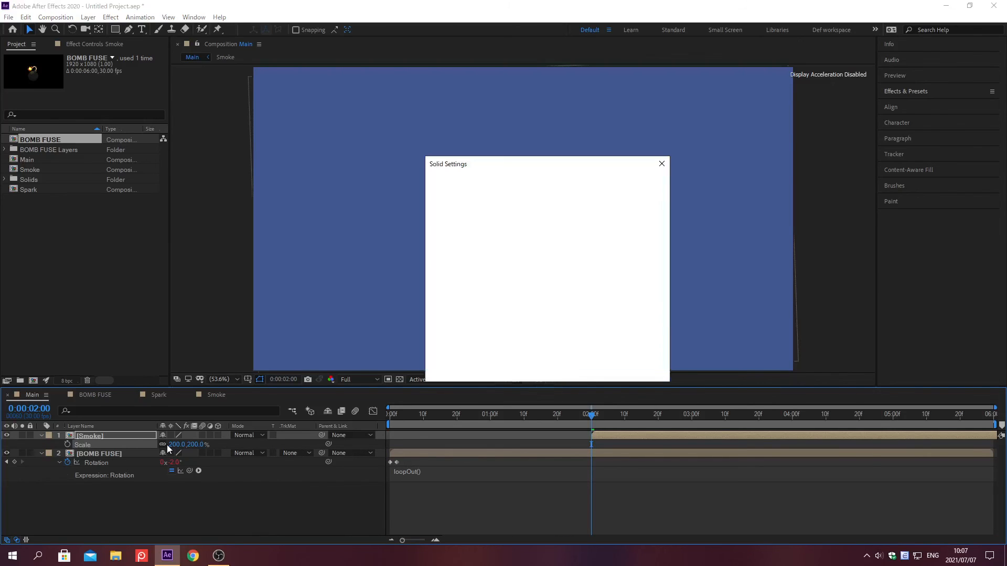
{"action": "type", "text": "Background"}
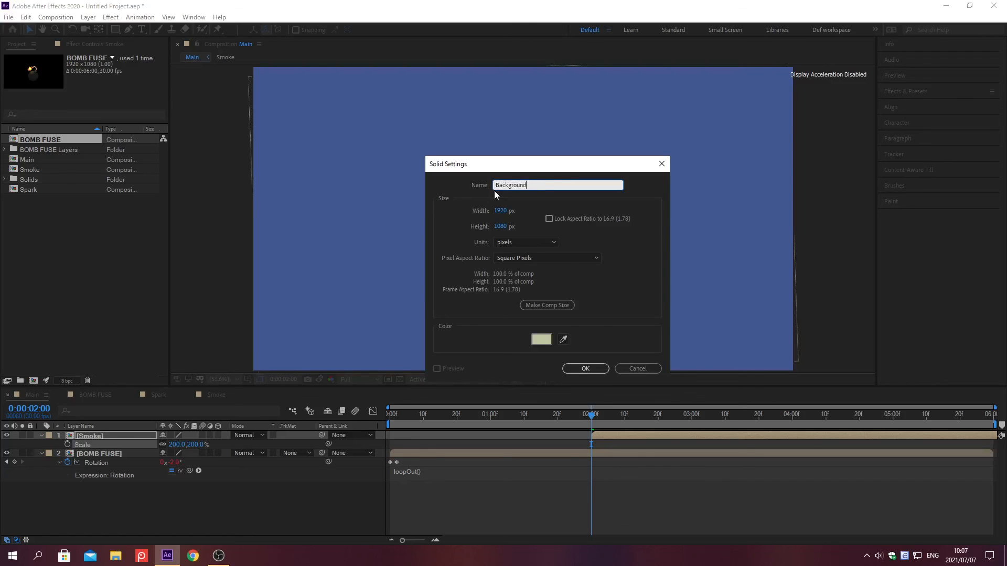
{"action": "left_click", "coordinate": [543, 340]}
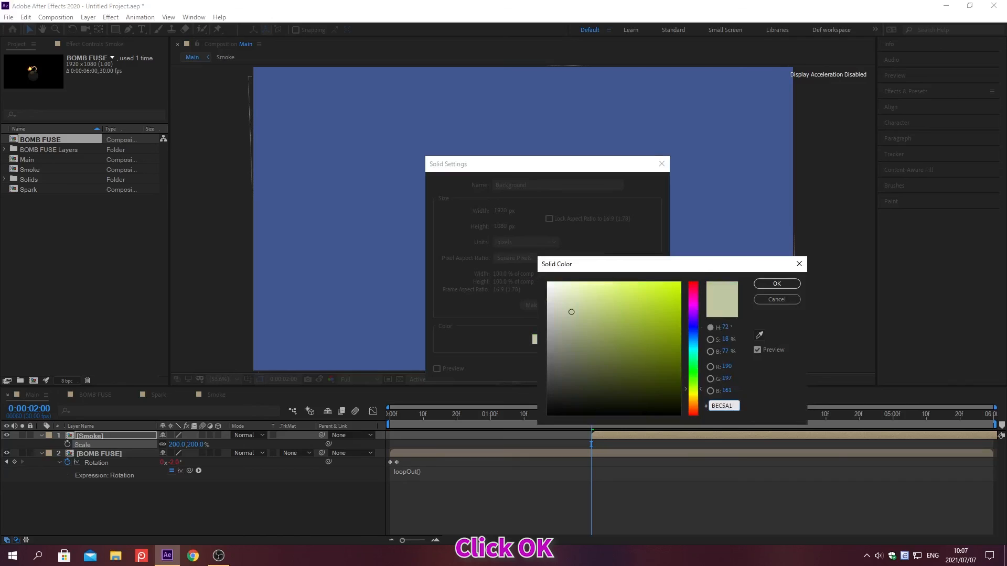
{"action": "left_click", "coordinate": [777, 284]}
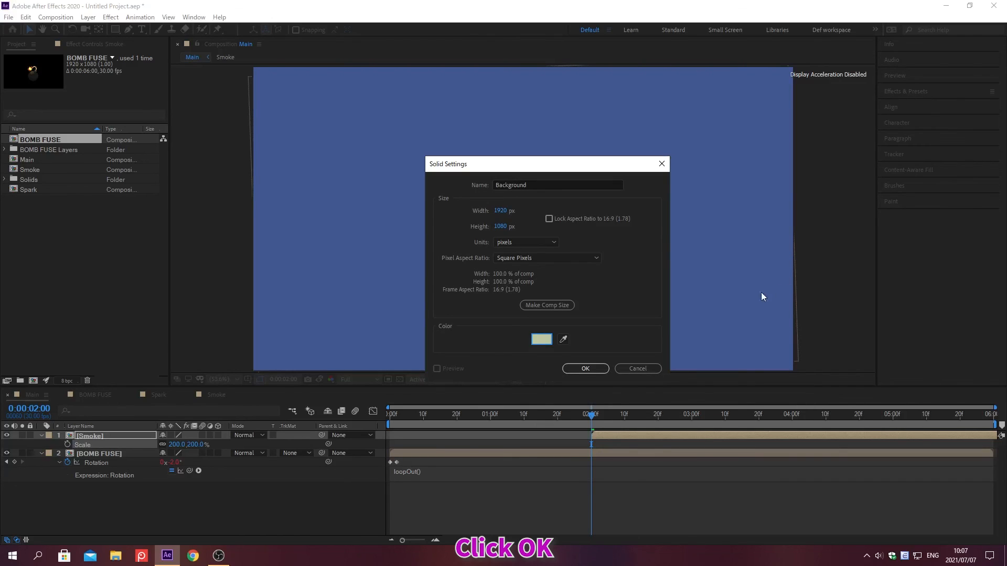
{"action": "left_click", "coordinate": [585, 369]}
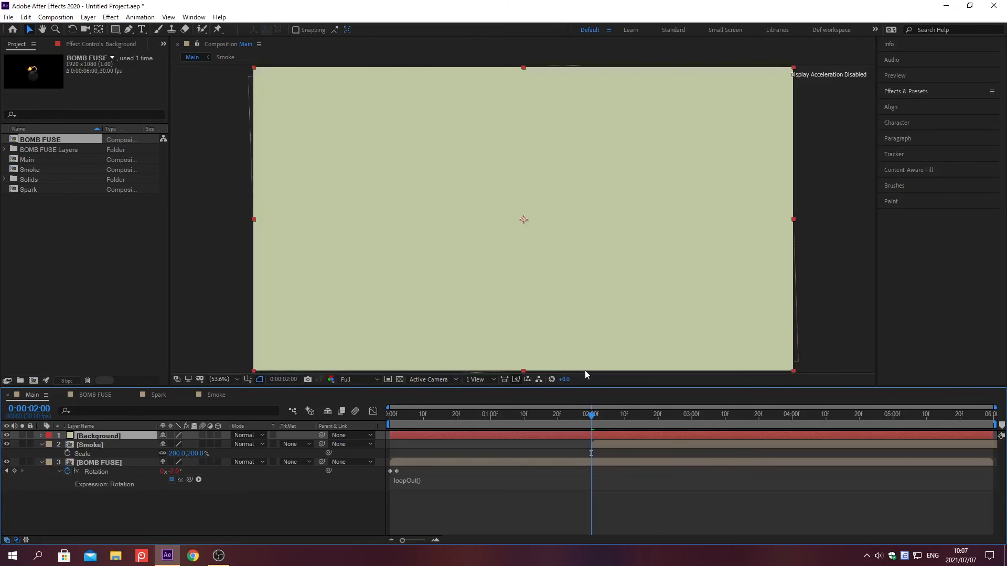
{"action": "key", "text": "ctrl+shift+bracketleft"}
Set the work area end to 0;00;04;00 and preview the Main composition from its first frame.
{"action": "key", "text": "alt+shift+j"}
{"action": "type", "text": "0;00;04;00"}
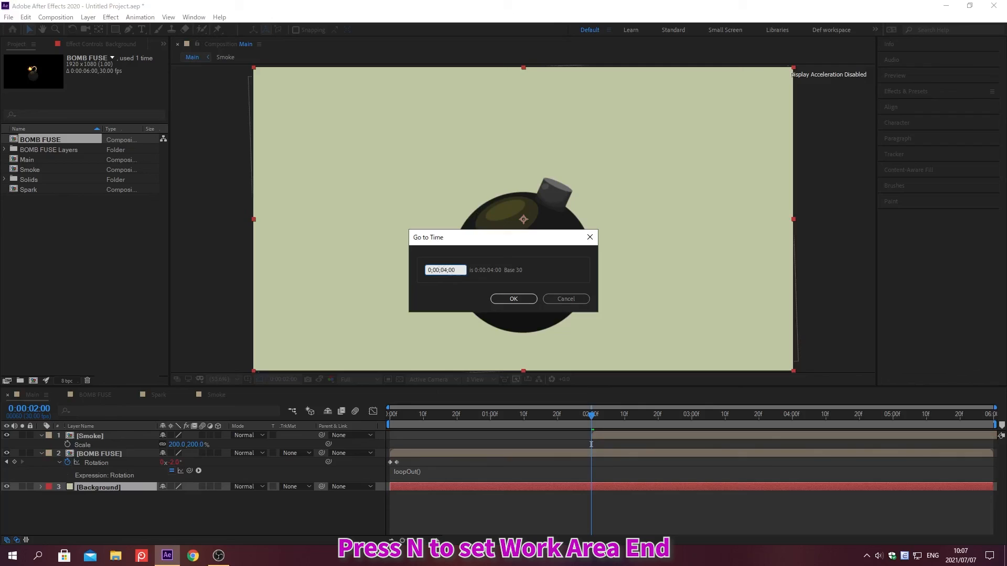
{"action": "key", "text": "Return"}
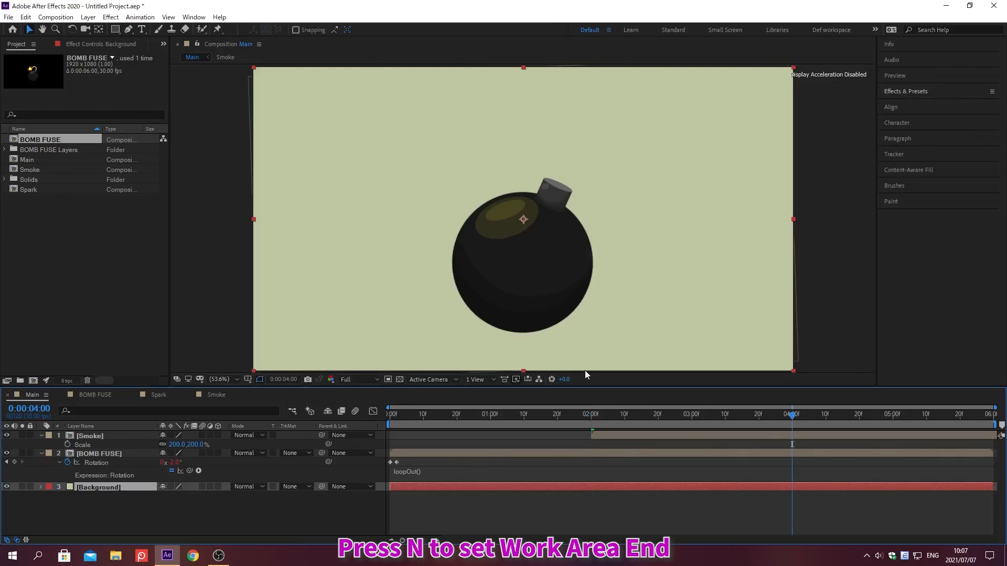
{"action": "key", "text": "n"}
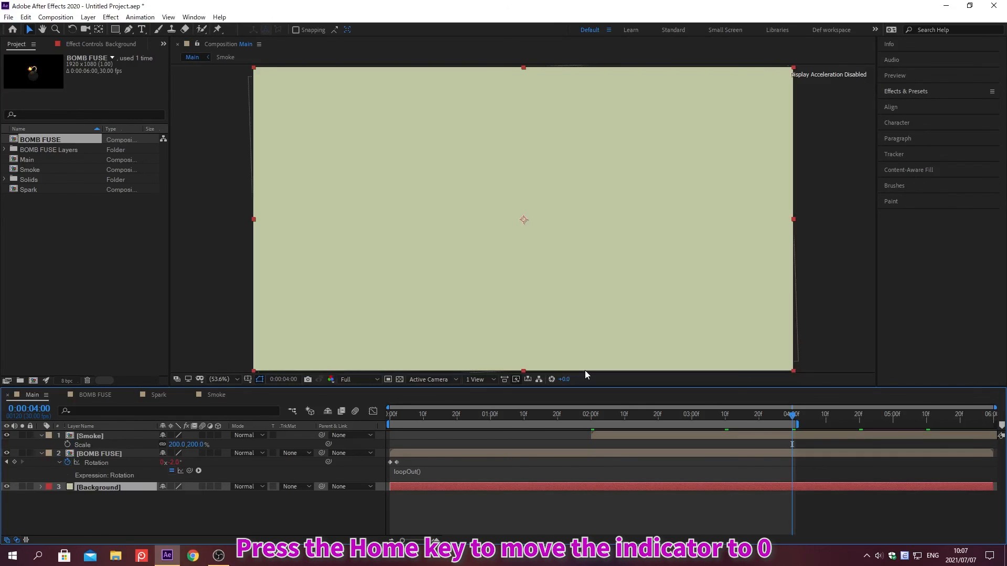
{"action": "key", "text": "Home"}
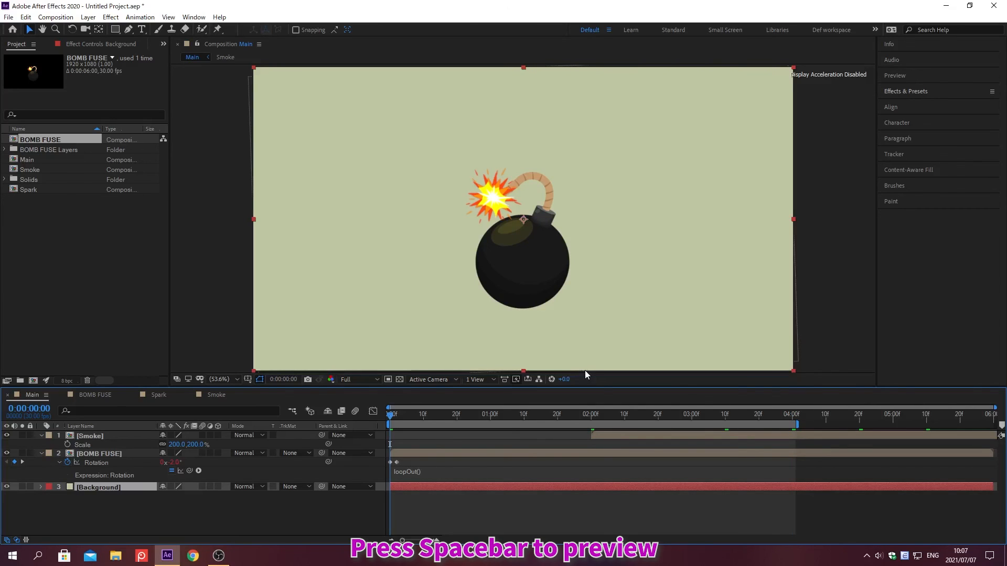
{"action": "key", "text": "space"}
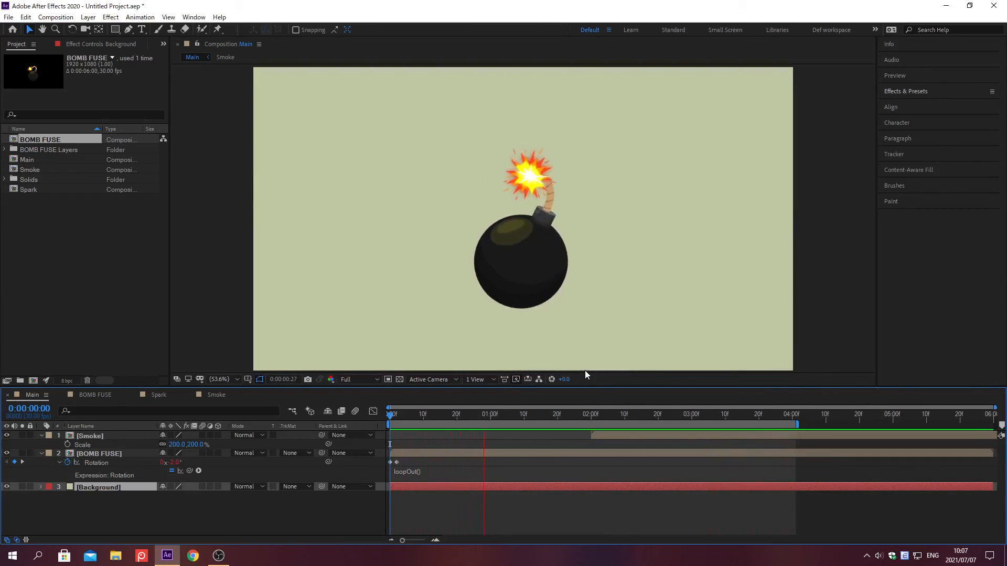